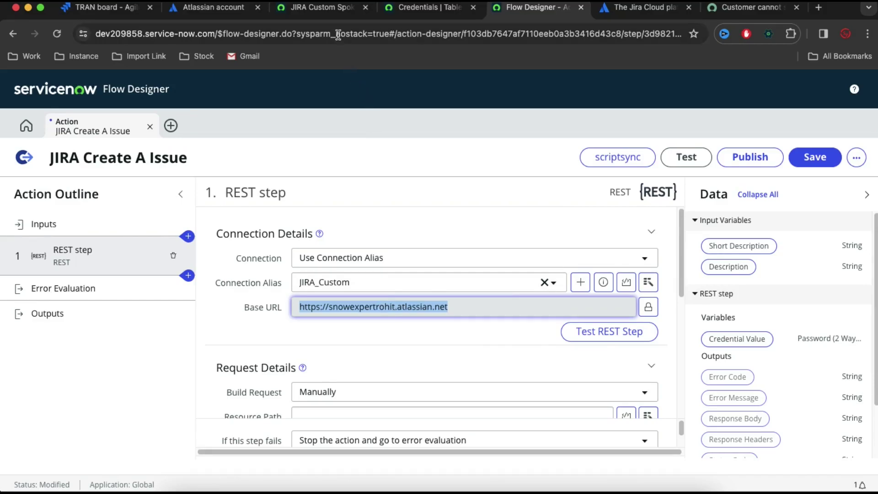
Review the JIRA Custom Spoke Connection record and the REST step's connection details in Flow Designer.
{"action": "left_click", "coordinate": [320, 7]}
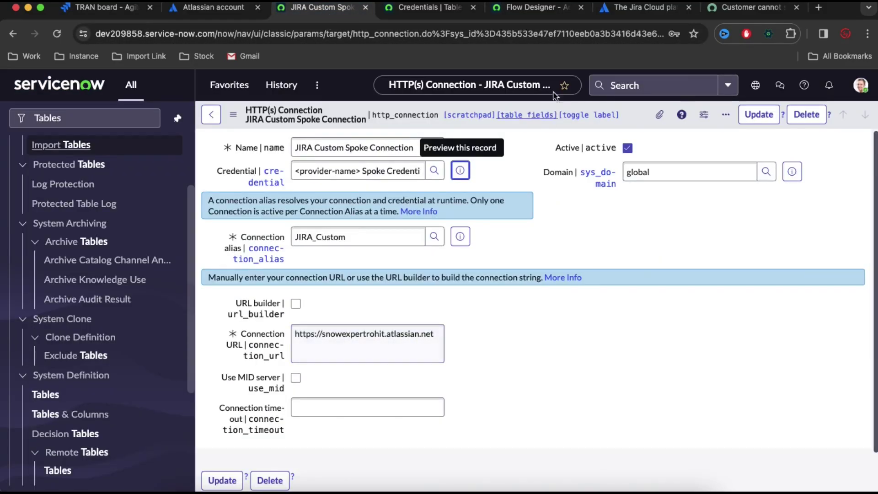
{"action": "left_click", "coordinate": [526, 8]}
{"action": "scroll", "coordinate": [488, 267], "scroll_direction": "down", "scroll_amount": 5}
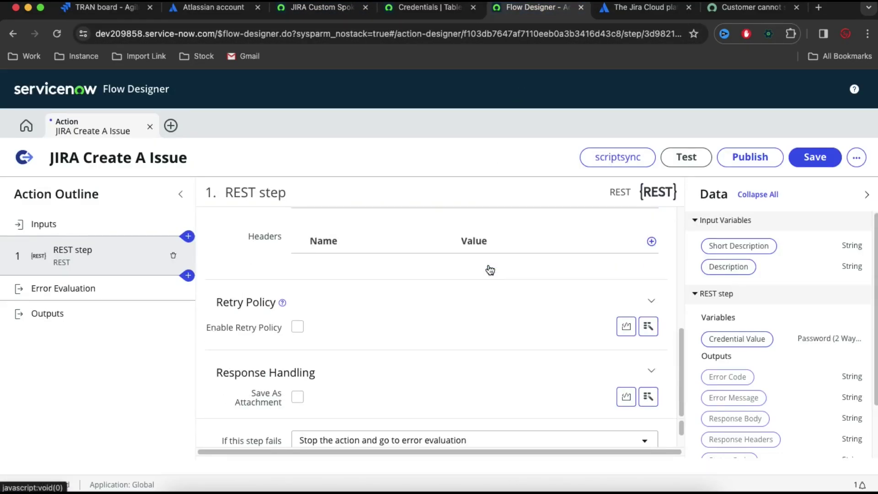
{"action": "scroll", "coordinate": [490, 268], "scroll_direction": "up", "scroll_amount": 5}
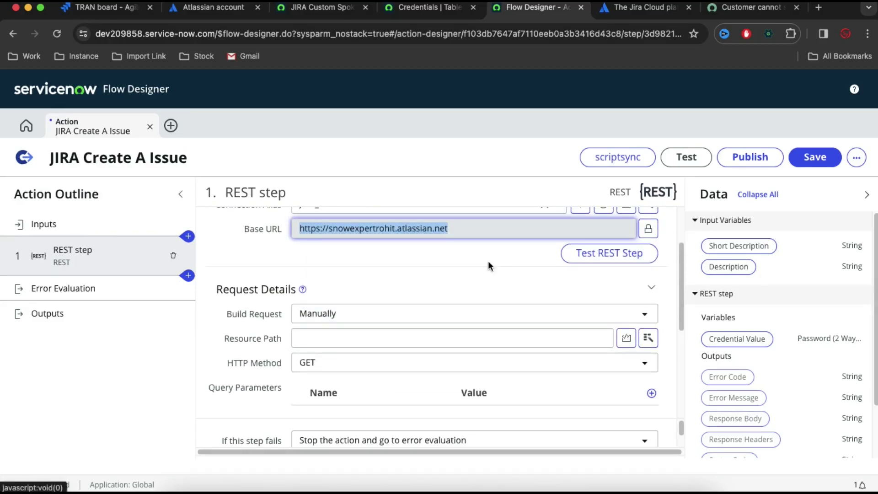
Copy the endpoint path from the Create issue curl example in the Jira Cloud documentation and set the Resource Path to /rest/api/3/issue.
{"action": "left_click", "coordinate": [353, 334]}
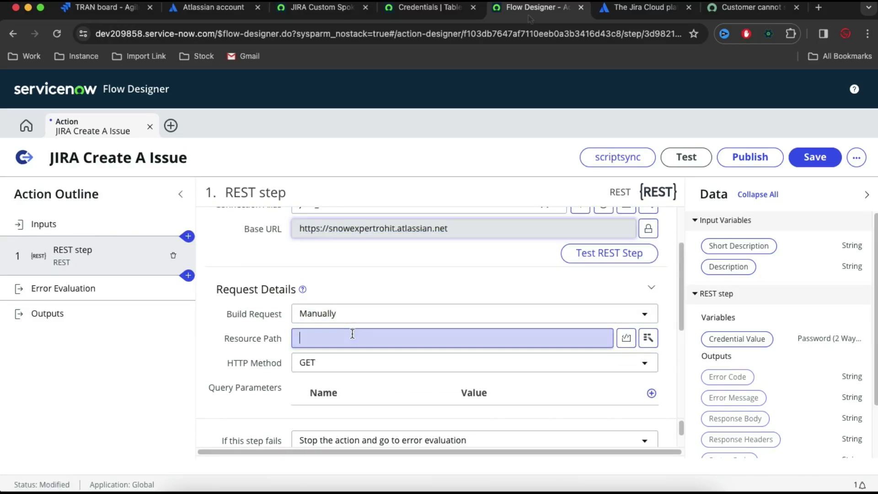
{"action": "left_click", "coordinate": [618, 13]}
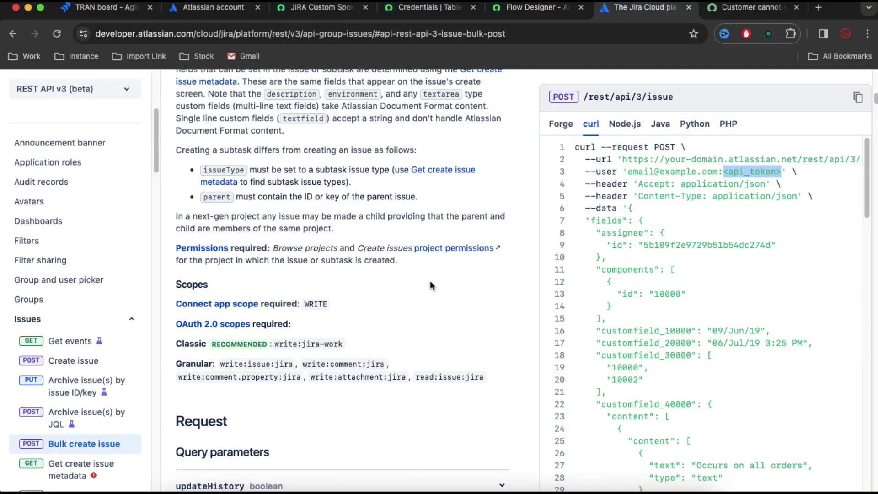
{"action": "left_click", "coordinate": [87, 360]}
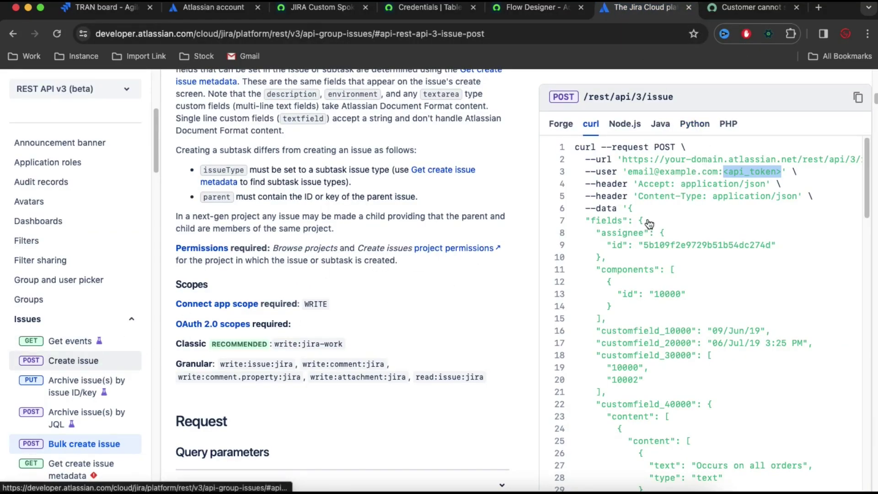
{"action": "left_click", "coordinate": [799, 174]}
{"action": "mouse_move", "coordinate": [799, 174]}
{"action": "left_mouse_down"}
{"action": "mouse_move", "coordinate": [864, 174]}
{"action": "mouse_move", "coordinate": [815, 173]}
{"action": "left_mouse_up"}
{"action": "key", "text": "super+c"}
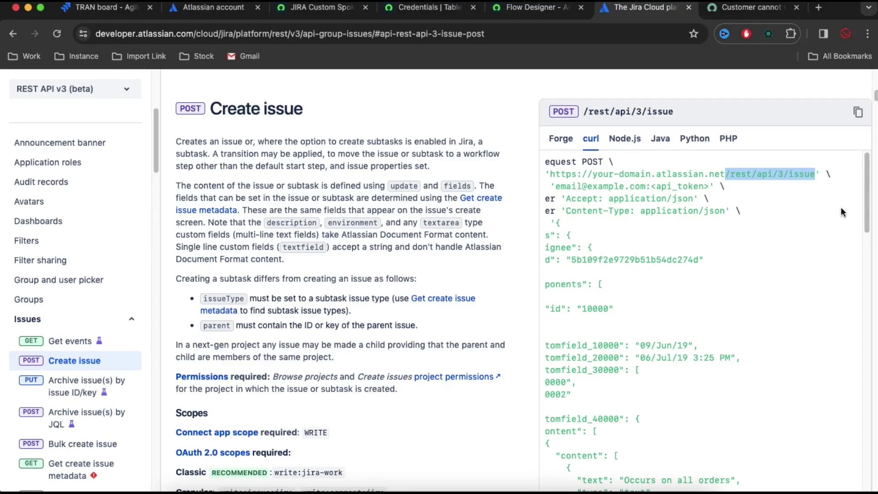
{"action": "left_click", "coordinate": [522, 8]}
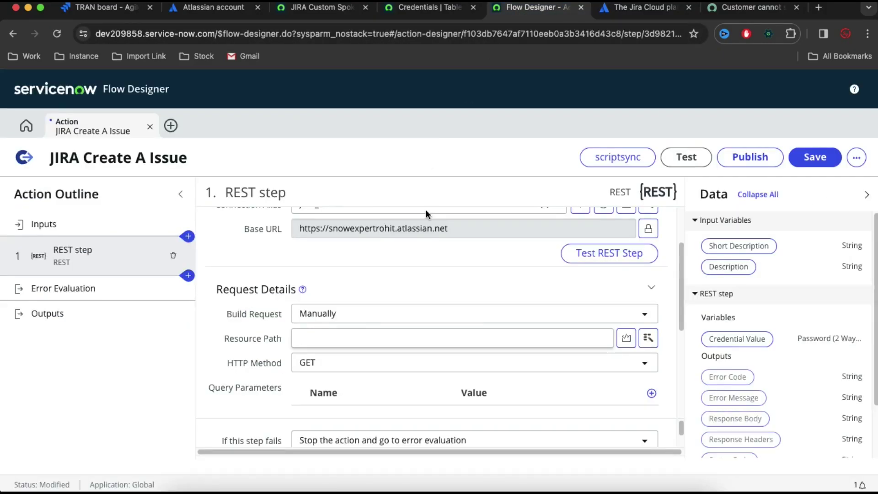
{"action": "key", "text": "super+v"}
Check the request method in the Jira Create issue documentation and set the REST step's HTTP Method to POST.
{"action": "left_click", "coordinate": [615, 9]}
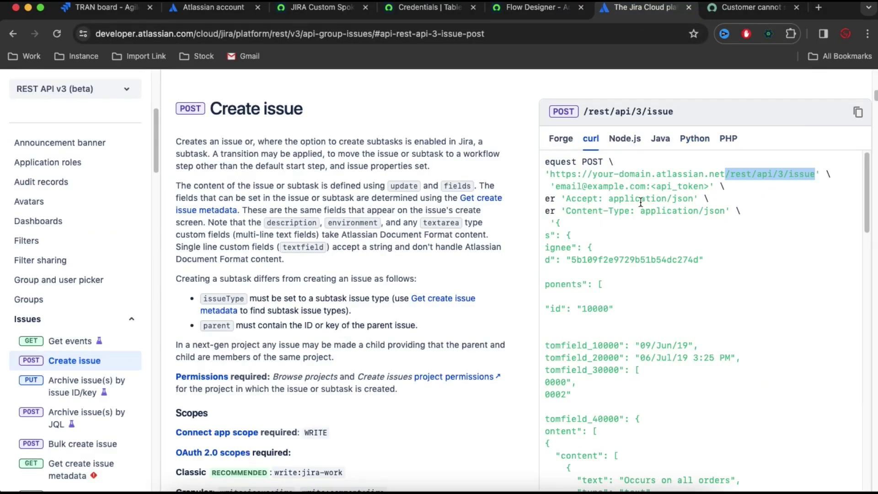
{"action": "left_click", "coordinate": [547, 13]}
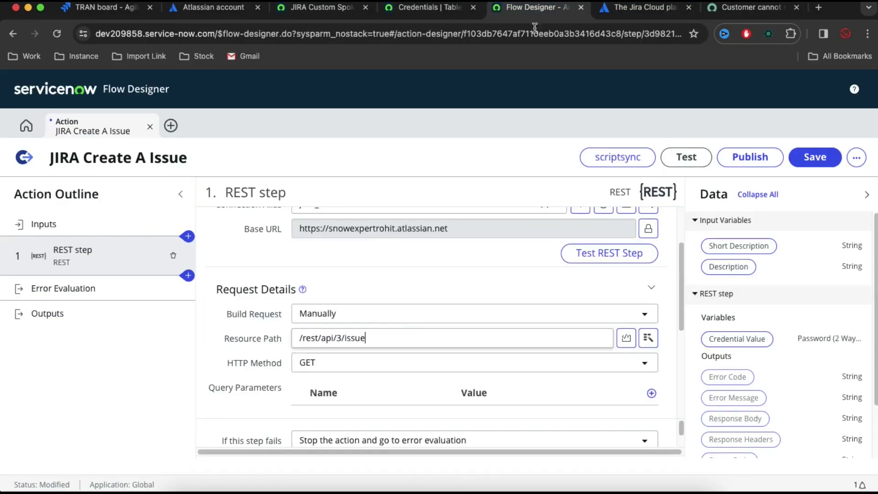
{"action": "left_click", "coordinate": [363, 374]}
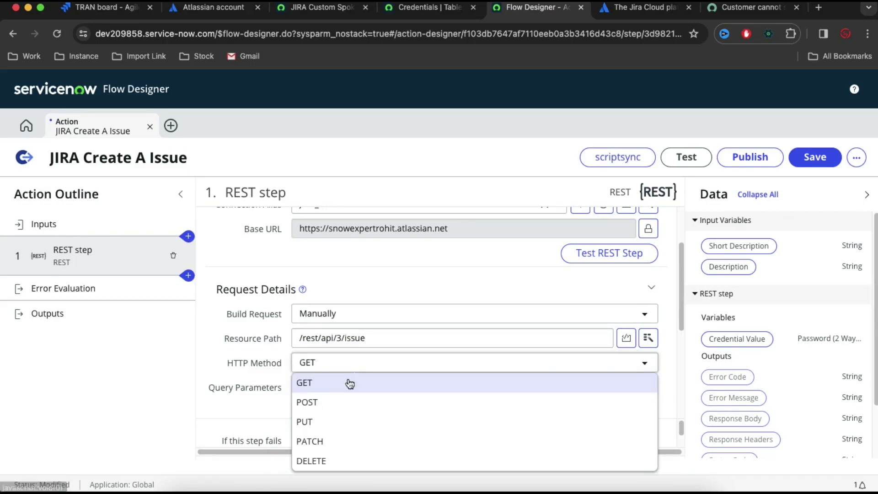
{"action": "left_click", "coordinate": [302, 410]}
Look up the first header in the Jira curl example and add a request header named Accept to the REST step.
{"action": "scroll", "coordinate": [245, 400], "scroll_direction": "down", "scroll_amount": 1}
{"action": "scroll", "coordinate": [245, 400], "scroll_direction": "down", "scroll_amount": 2}
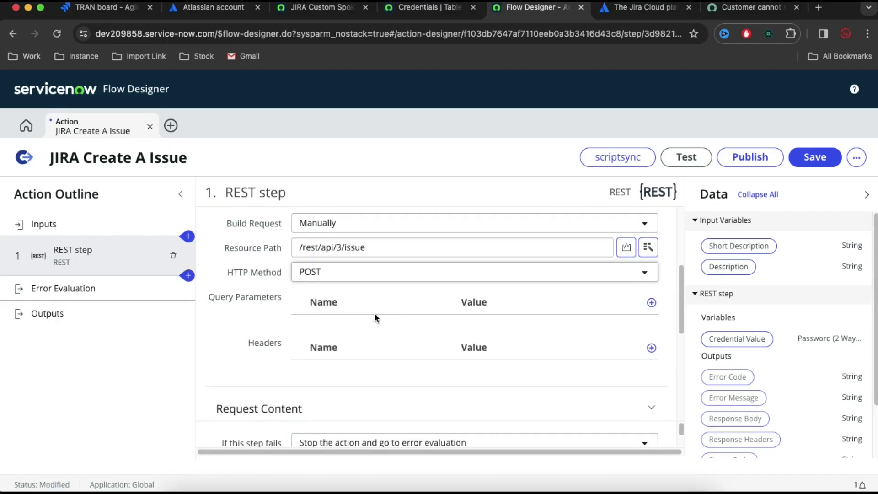
{"action": "left_click", "coordinate": [641, 7]}
{"action": "scroll", "coordinate": [603, 194], "scroll_direction": "left", "scroll_amount": 3}
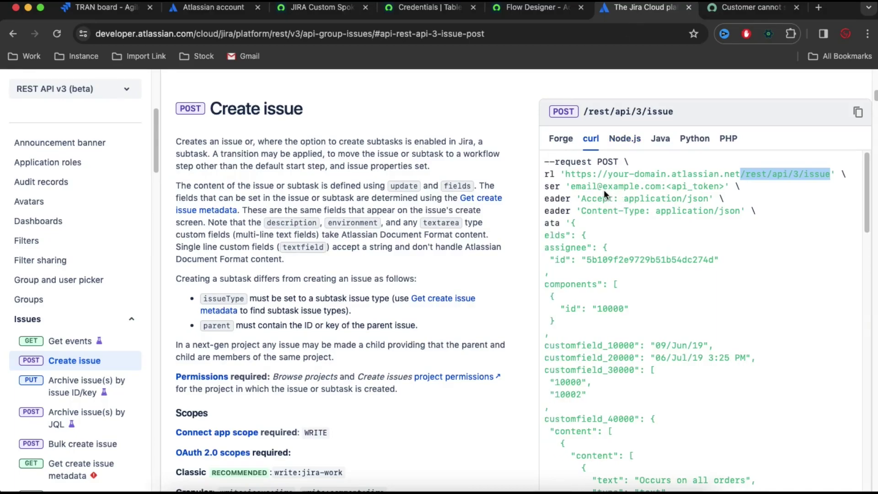
{"action": "double_click", "coordinate": [632, 197]}
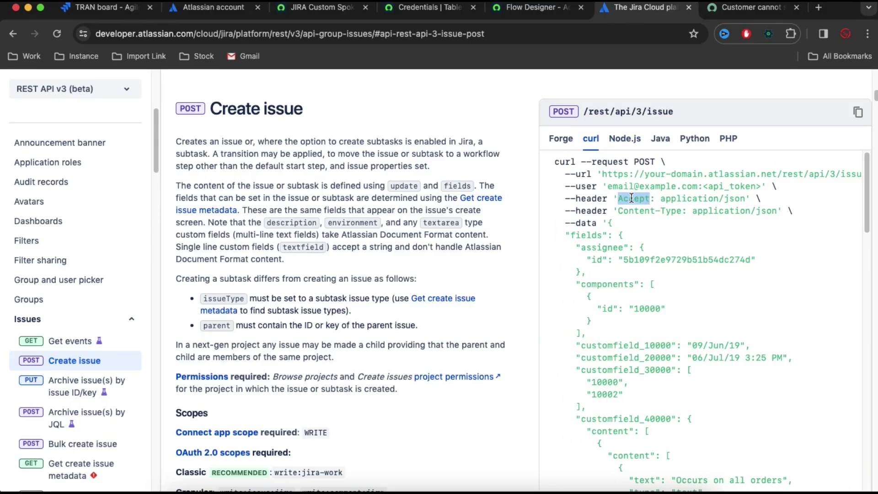
{"action": "left_click", "coordinate": [533, 8]}
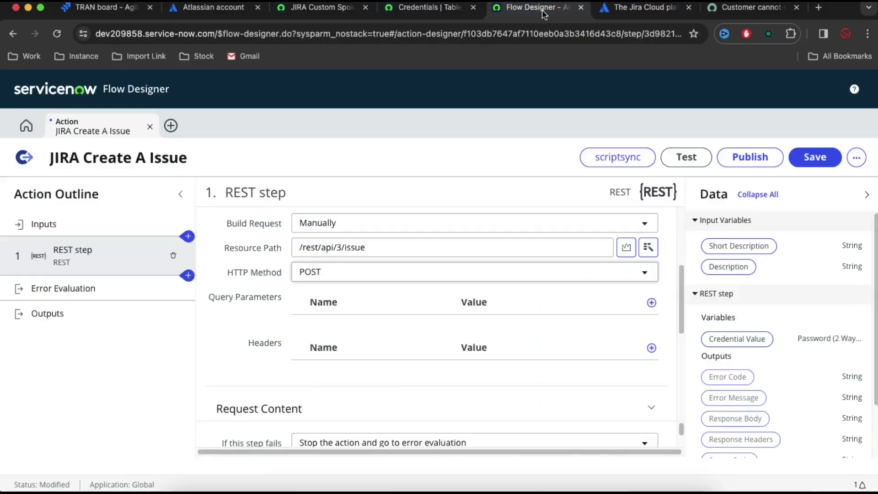
{"action": "scroll", "coordinate": [551, 311], "scroll_direction": "down", "scroll_amount": 2}
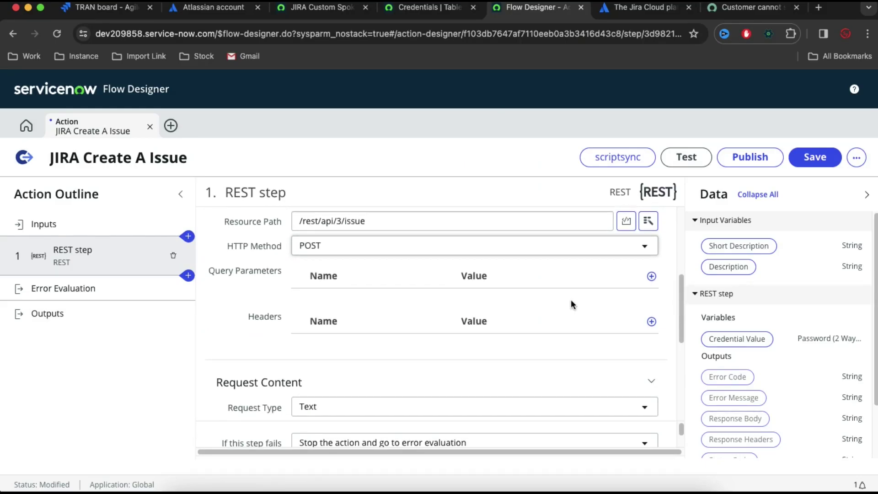
{"action": "left_click", "coordinate": [652, 321]}
{"action": "left_click", "coordinate": [325, 362]}
{"action": "type", "text": "Accept"}
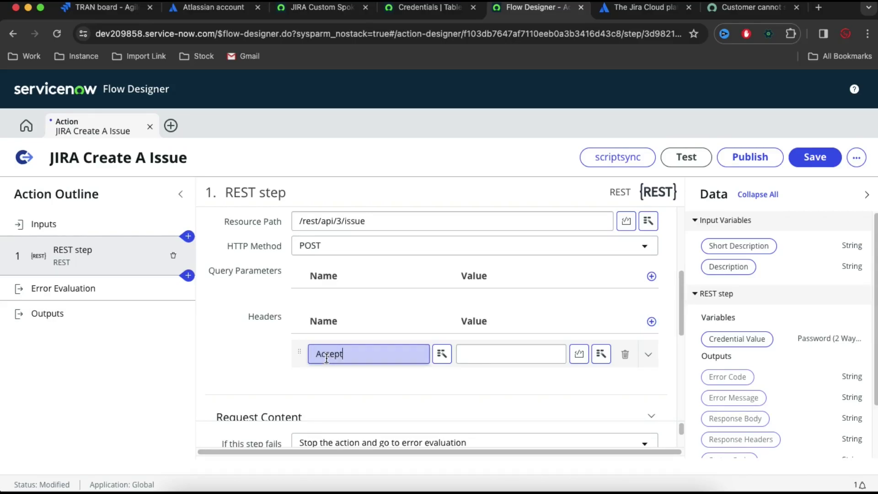
Set the Accept header's value to application/json, copied from the Jira curl example.
{"action": "left_click", "coordinate": [503, 354]}
{"action": "left_click", "coordinate": [640, 8]}
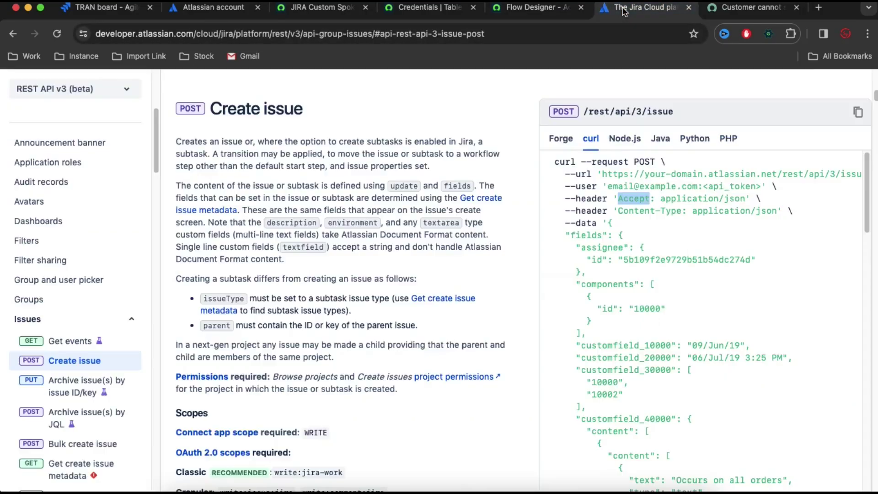
{"action": "left_click_drag", "start_coordinate": [746, 198], "coordinate": [661, 195]}
{"action": "key", "text": "ctrl+c"}
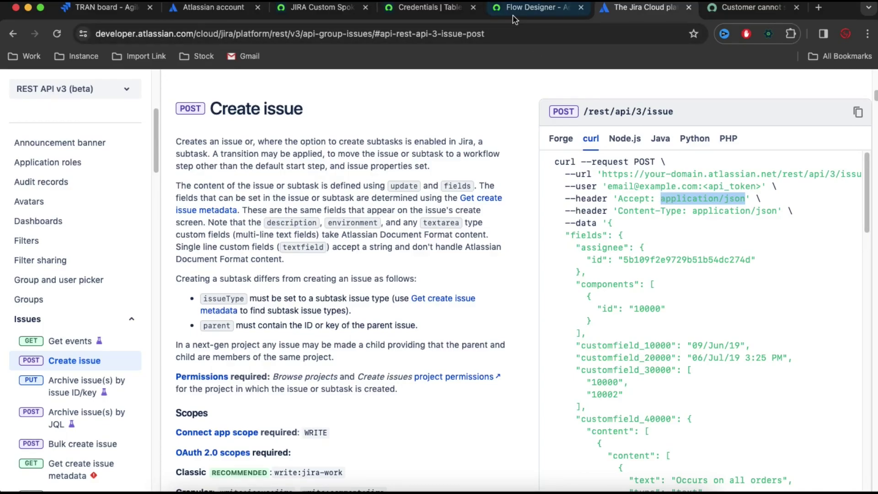
{"action": "left_click", "coordinate": [533, 7]}
{"action": "key", "text": "ctrl+v"}
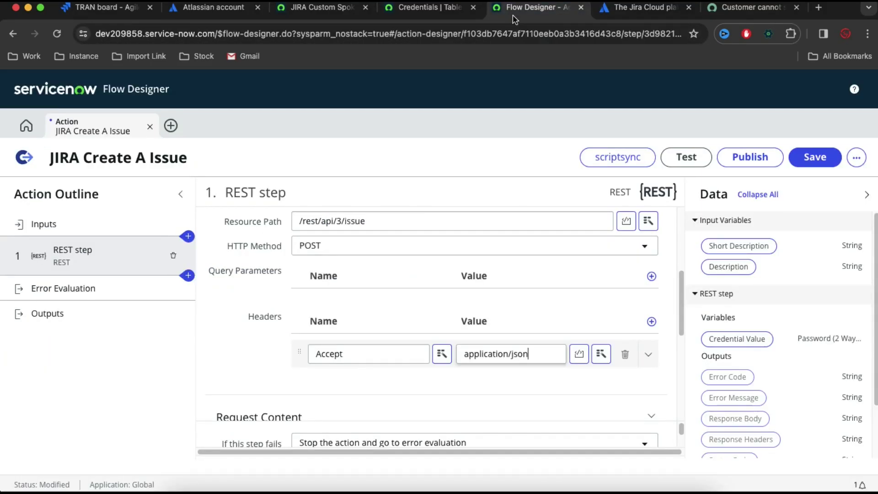
Add a second header named Content-Type, copied from the Jira curl example, with the value application/json.
{"action": "left_click", "coordinate": [651, 322]}
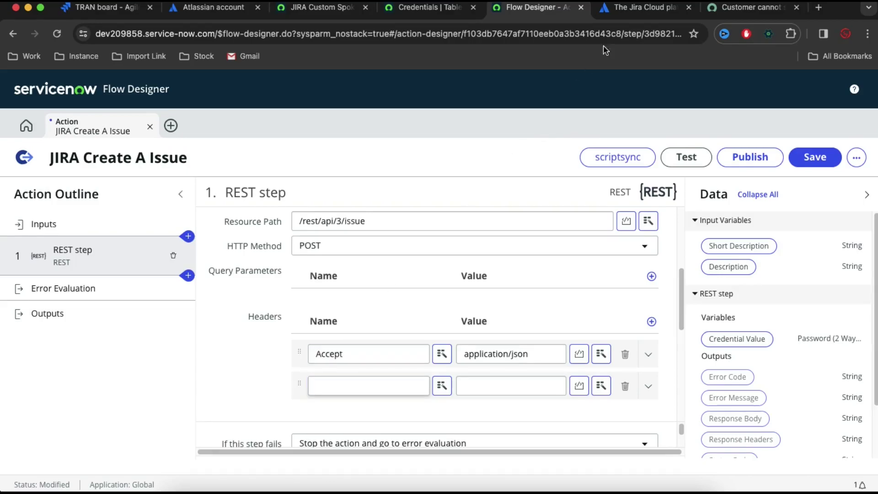
{"action": "left_click", "coordinate": [639, 9]}
{"action": "left_click_drag", "start_coordinate": [681, 211], "coordinate": [617, 210]}
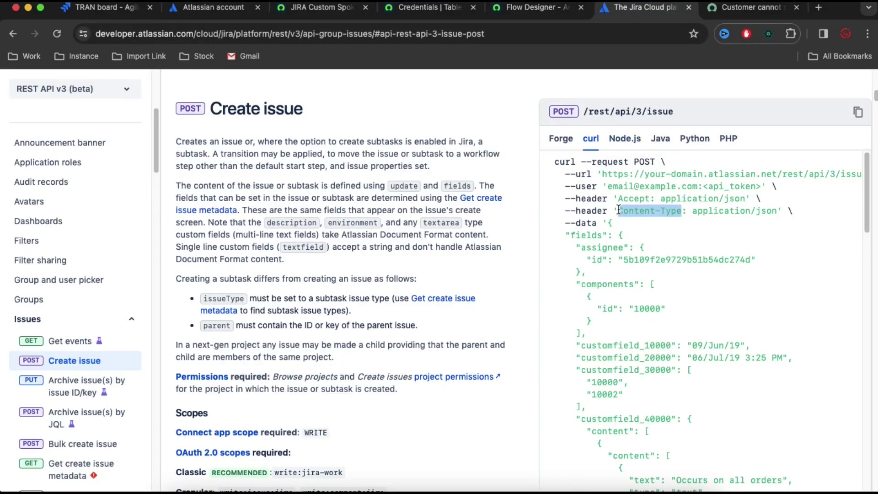
{"action": "left_click", "coordinate": [523, 8]}
{"action": "key", "text": "ctrl+v"}
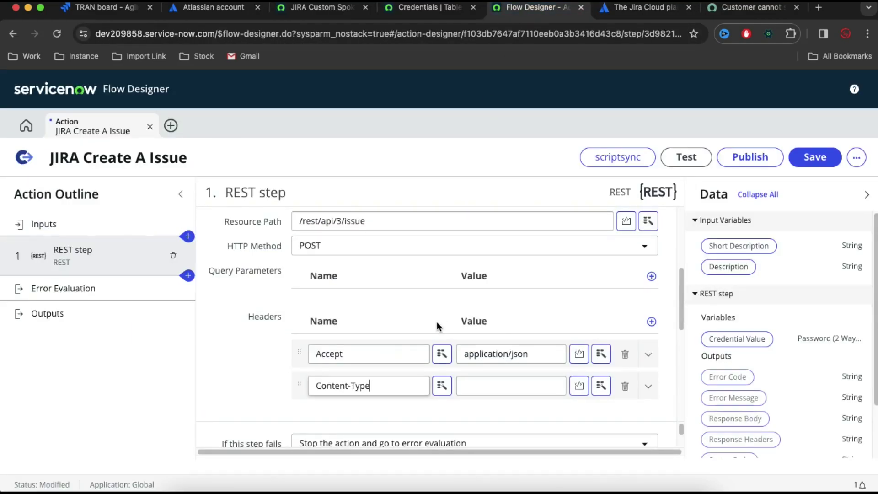
{"action": "triple_click", "coordinate": [528, 352]}
{"action": "left_click", "coordinate": [525, 382]}
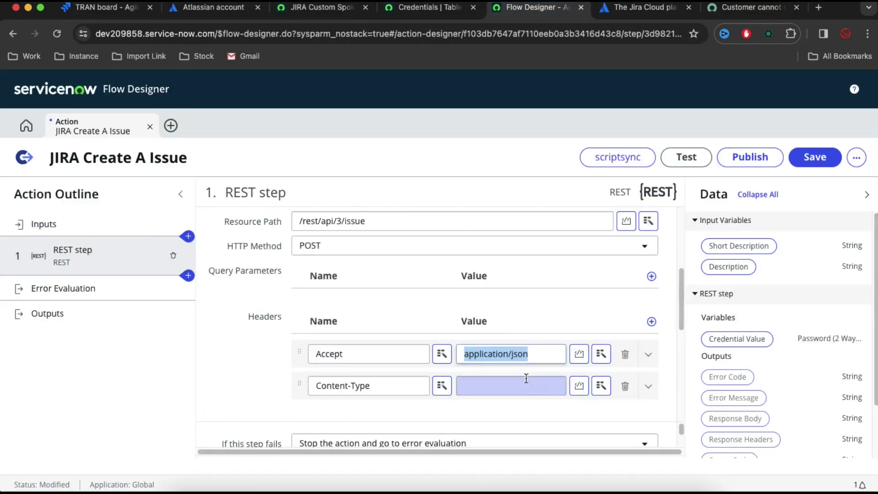
{"action": "key", "text": "ctrl+v"}
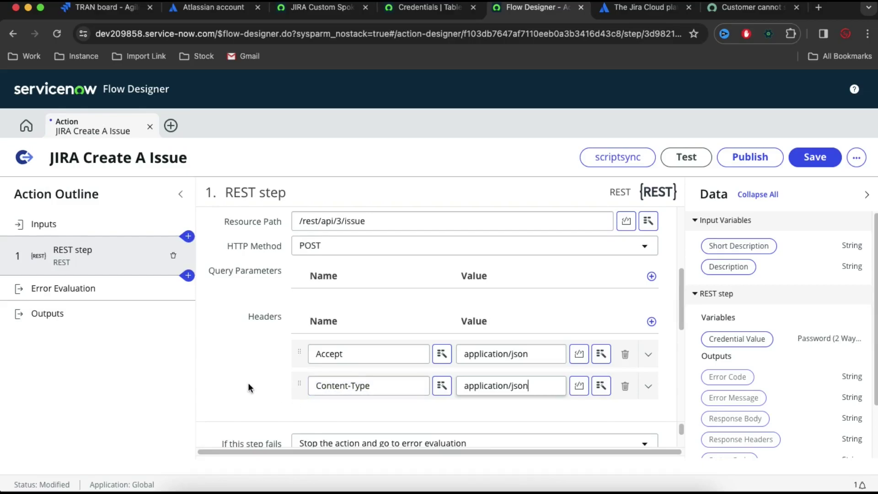
Review the available Request Type options in the REST step's Request Content section, leaving Text selected.
{"action": "scroll", "coordinate": [248, 382], "scroll_direction": "down", "scroll_amount": 2}
{"action": "scroll", "coordinate": [248, 382], "scroll_direction": "down", "scroll_amount": 2}
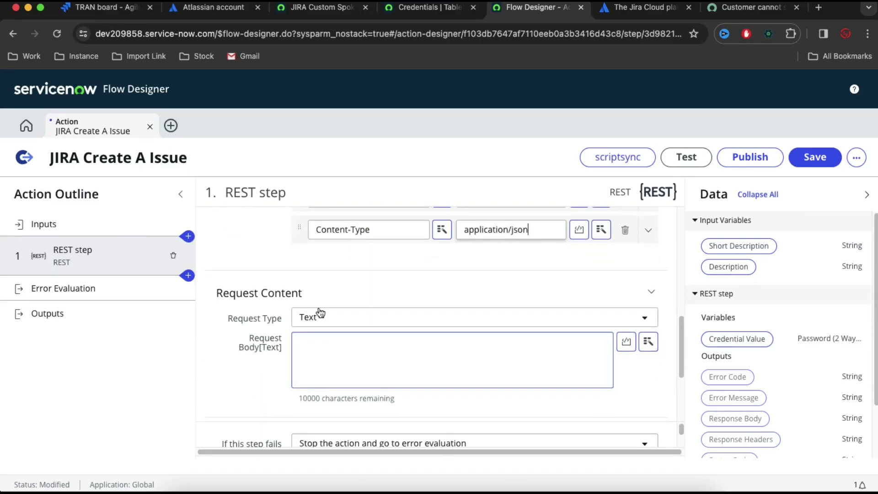
{"action": "left_click", "coordinate": [314, 368]}
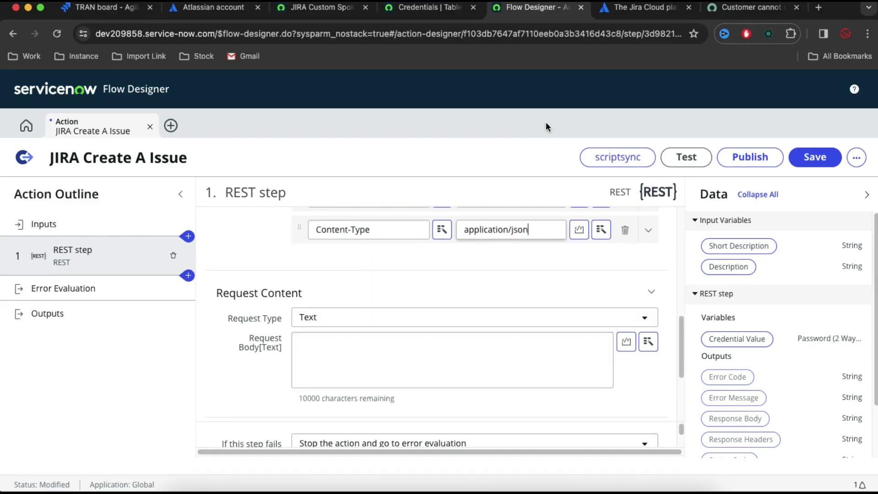
{"action": "left_click", "coordinate": [430, 317]}
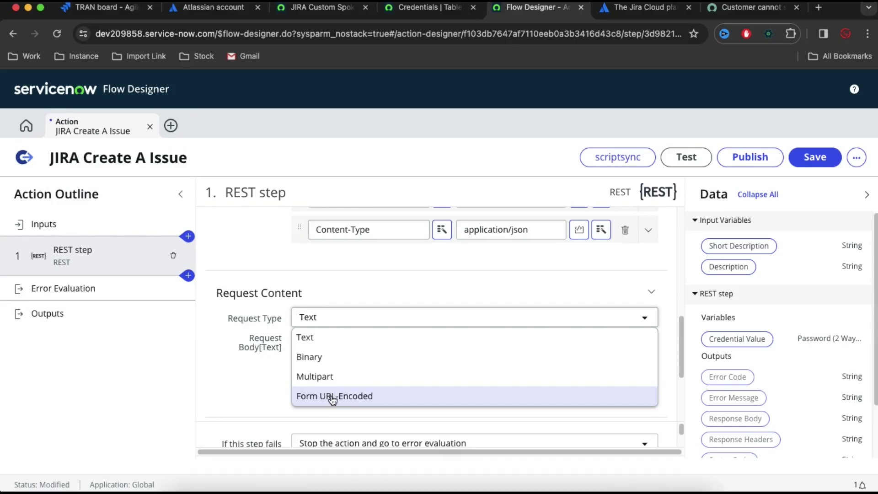
{"action": "left_click", "coordinate": [223, 377]}
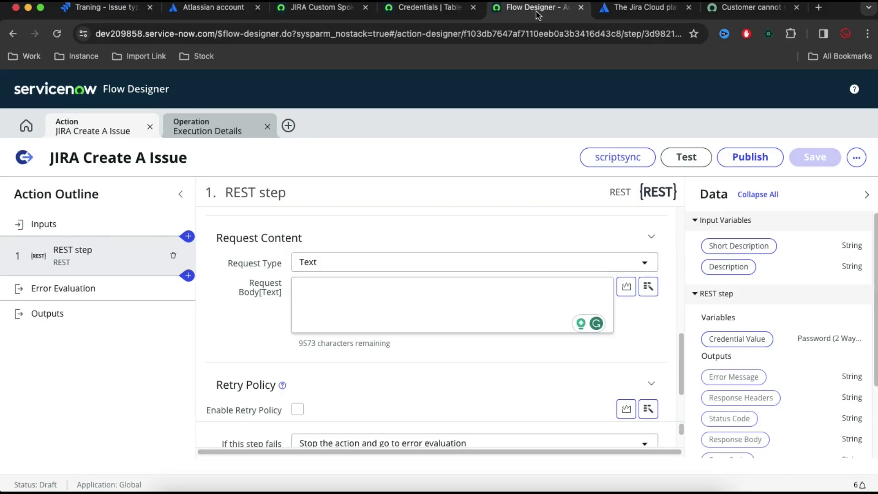
Select the complete JSON data payload in the Jira Create issue curl example and return to the REST step's Request Body.
{"action": "left_click", "coordinate": [626, 10]}
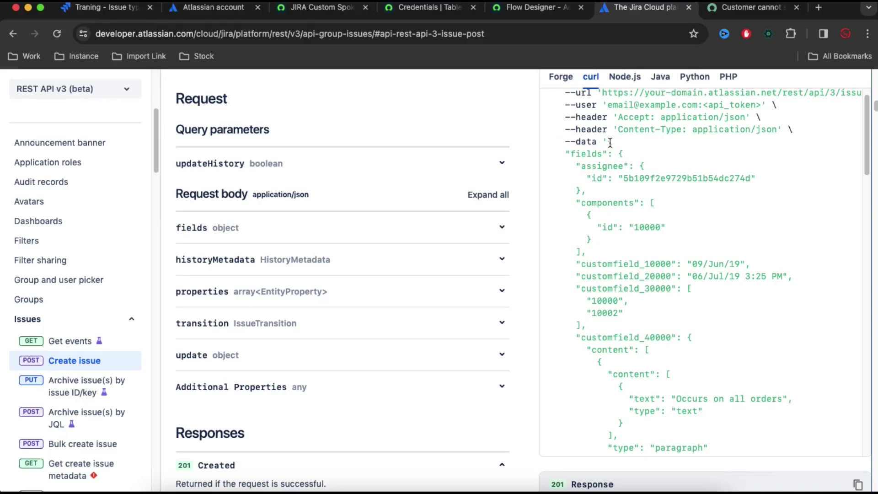
{"action": "left_click", "coordinate": [530, 7]}
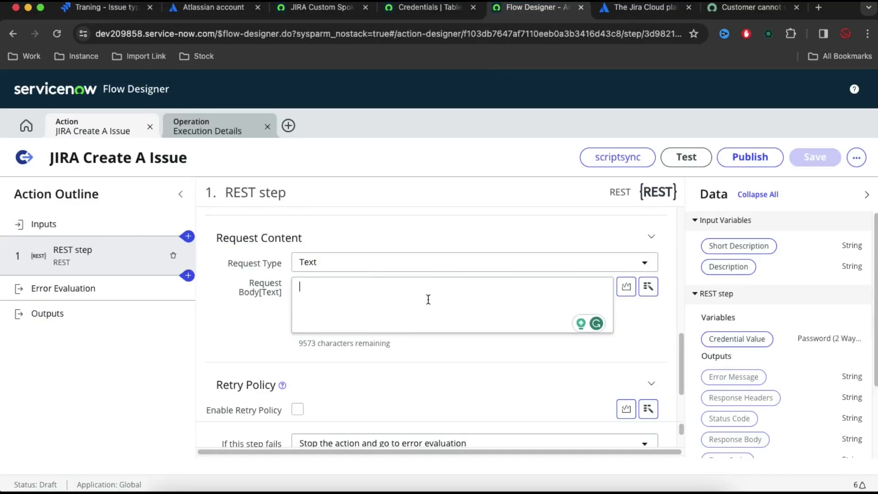
{"action": "left_click", "coordinate": [402, 281]}
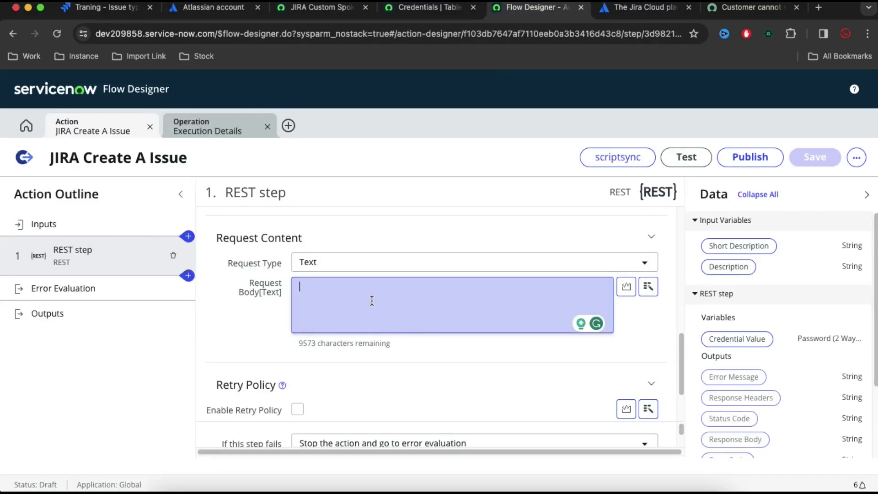
{"action": "left_click", "coordinate": [619, 10]}
{"action": "left_click_drag", "start_coordinate": [610, 142], "coordinate": [559, 435]}
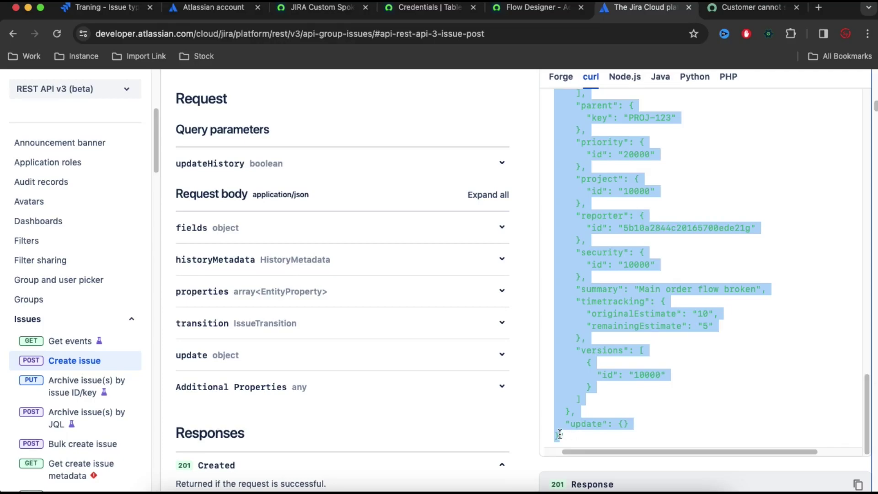
{"action": "scroll", "coordinate": [673, 375], "scroll_direction": "up", "scroll_amount": 15}
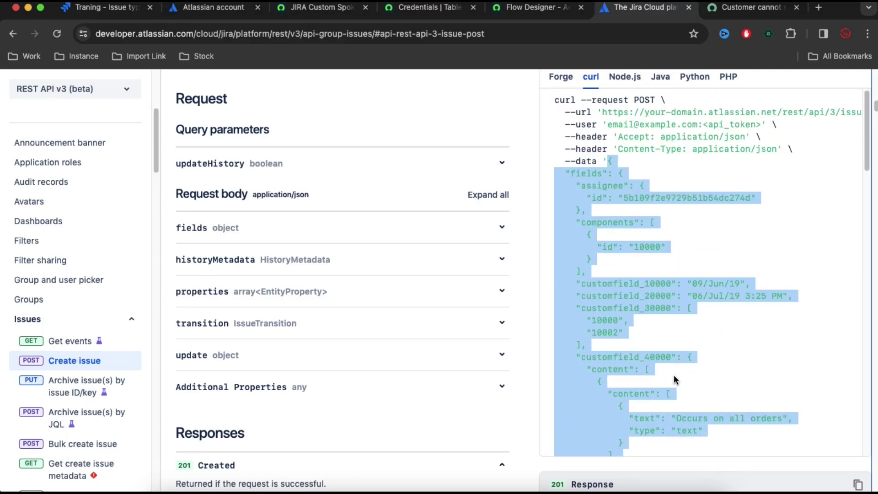
{"action": "left_click", "coordinate": [527, 8]}
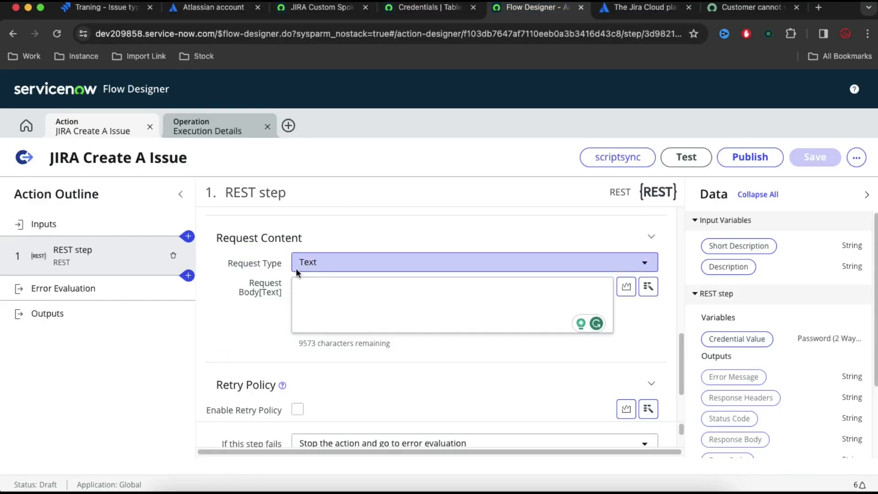
Add a Script step to the action outline ahead of the REST step.
{"action": "left_click", "coordinate": [311, 289]}
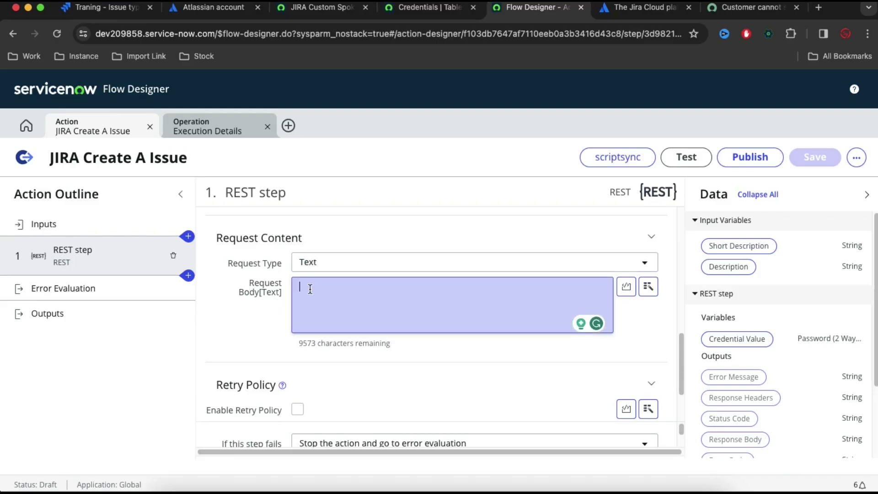
{"action": "left_click", "coordinate": [189, 237]}
{"action": "scroll", "coordinate": [348, 280], "scroll_direction": "down", "scroll_amount": 5}
{"action": "scroll", "coordinate": [350, 280], "scroll_direction": "down", "scroll_amount": 8}
{"action": "scroll", "coordinate": [350, 281], "scroll_direction": "down", "scroll_amount": 3}
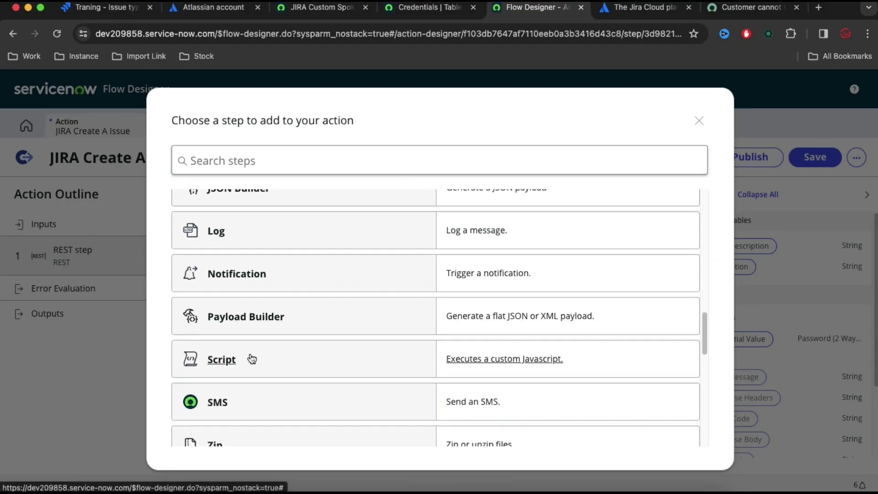
{"action": "left_click", "coordinate": [251, 358]}
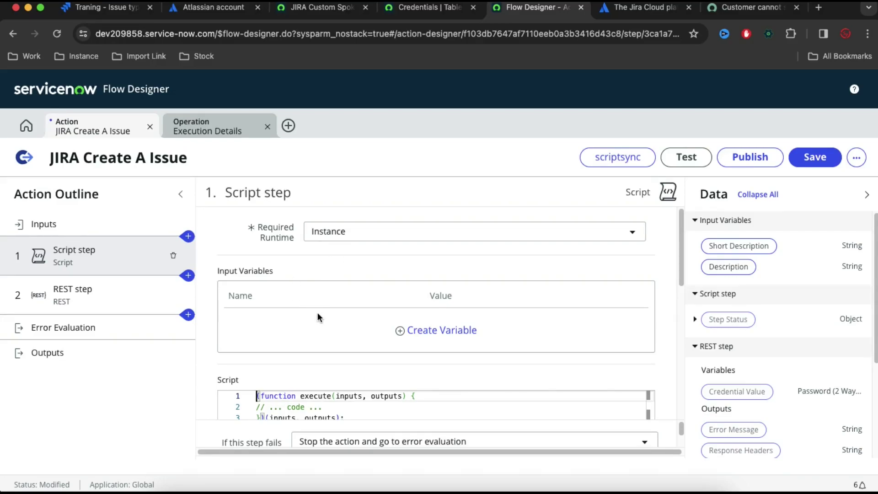
Rename the new Script step to JSON Build.
{"action": "double_click", "coordinate": [271, 191]}
{"action": "key", "text": "ctrl+a"}
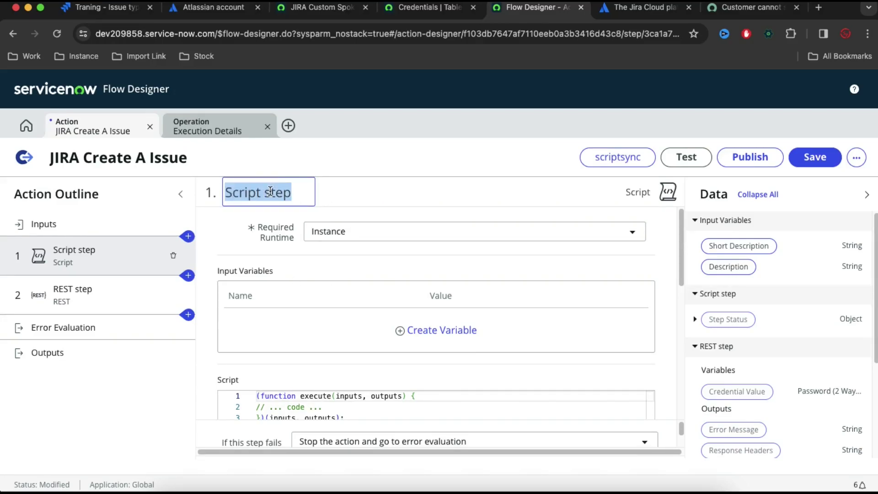
{"action": "type", "text": "JSON BUil"}
{"action": "key", "text": "BackSpace"}
{"action": "key", "text": "BackSpace"}
{"action": "key", "text": "BackSpace"}
{"action": "type", "text": "uild"}
{"action": "left_click", "coordinate": [413, 187]}
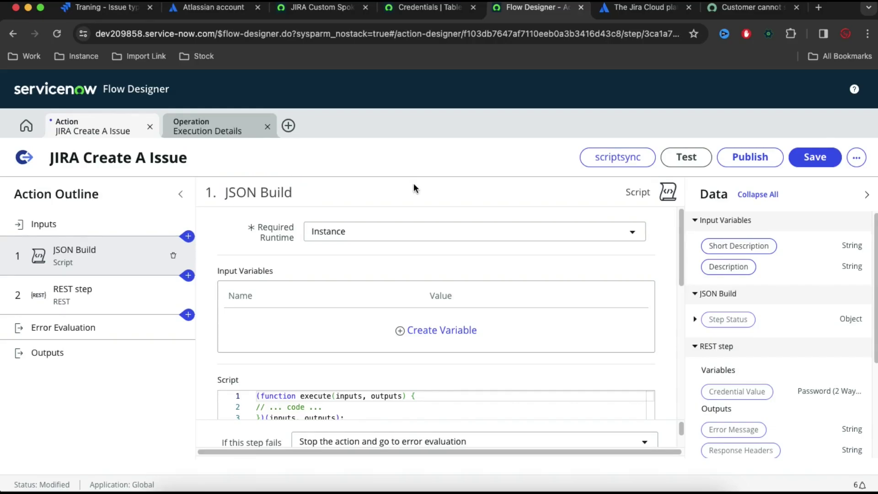
Declare a variable named JOSNBody inside the script's execute function and assign it the JSON payload copied from the Jira example.
{"action": "left_click", "coordinate": [429, 396]}
{"action": "key", "text": "Return"}
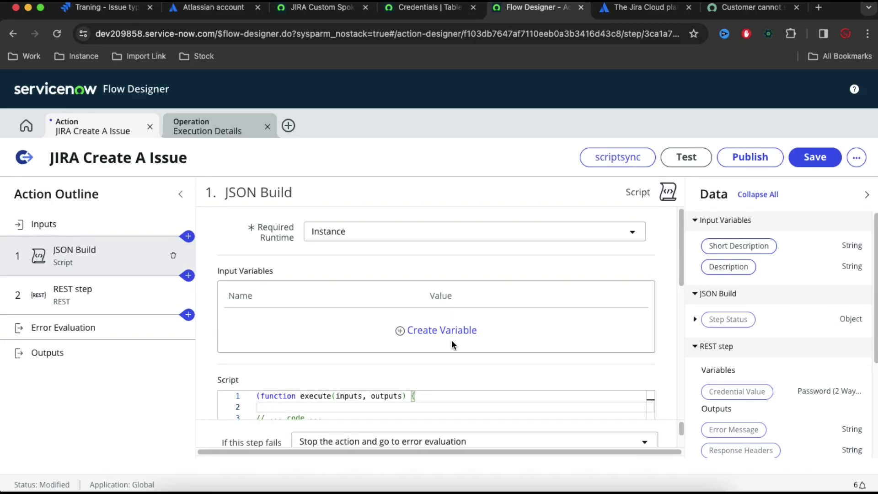
{"action": "scroll", "coordinate": [517, 236], "scroll_direction": "down", "scroll_amount": 3}
{"action": "left_click", "coordinate": [353, 313]}
{"action": "key", "text": "Return"}
{"action": "key", "text": "Return"}
{"action": "type", "text": "var JOS"}
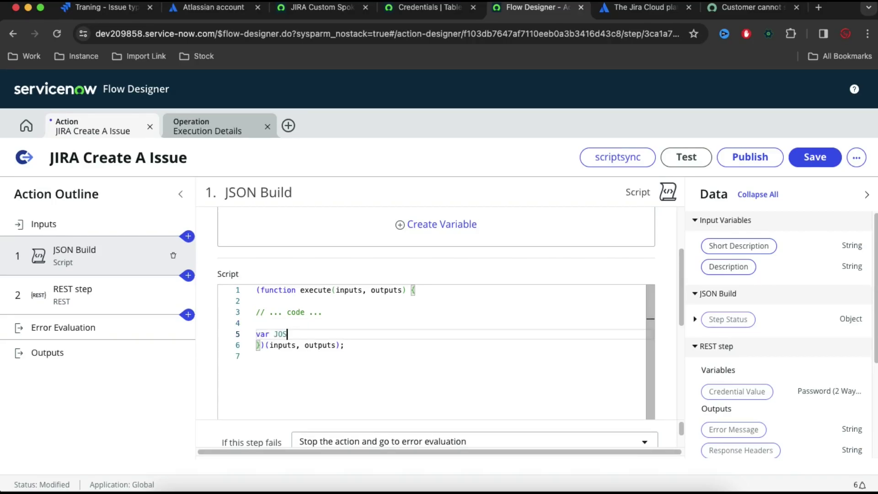
{"action": "type", "text": "N"}
{"action": "key", "text": "BackSpace"}
{"action": "key", "text": "BackSpace"}
{"action": "type", "text": "SNBody"}
{"action": "key", "text": "ctrl+v"}
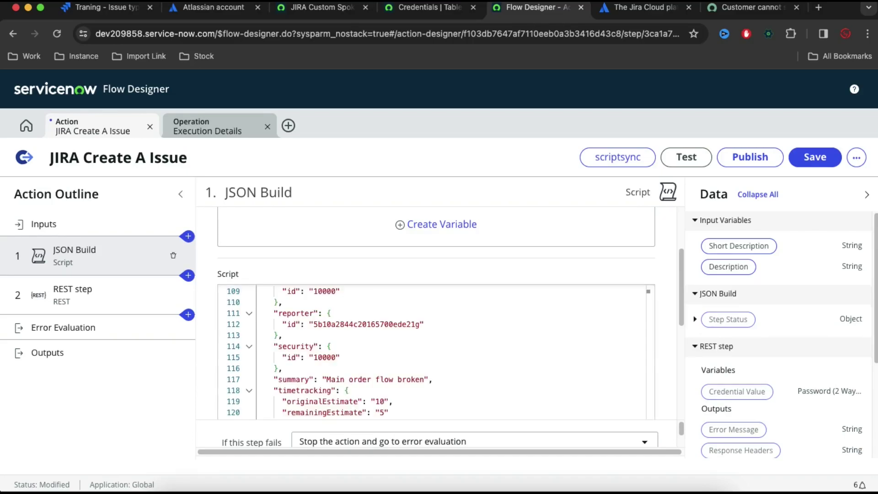
Delete the assignee and components blocks from the start of the JOSNBody fields object.
{"action": "scroll", "coordinate": [392, 317], "scroll_direction": "up", "scroll_amount": 10}
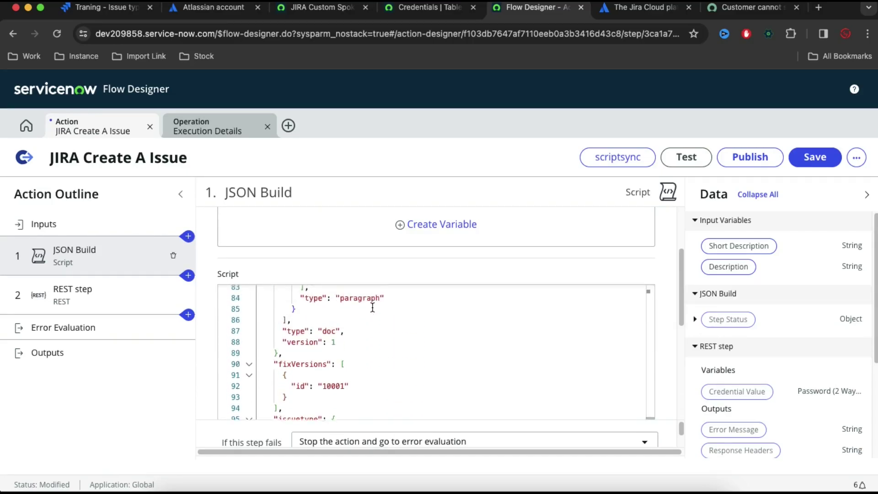
{"action": "scroll", "coordinate": [372, 308], "scroll_direction": "up", "scroll_amount": 8}
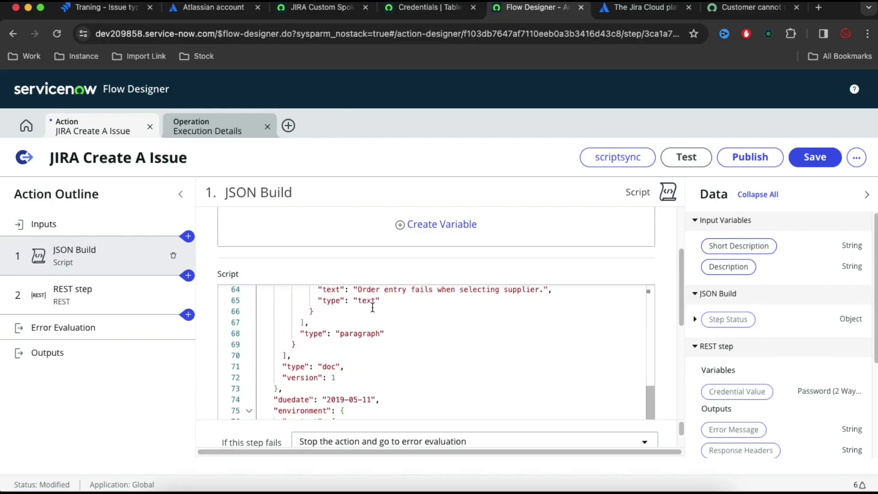
{"action": "scroll", "coordinate": [373, 307], "scroll_direction": "up", "scroll_amount": 11}
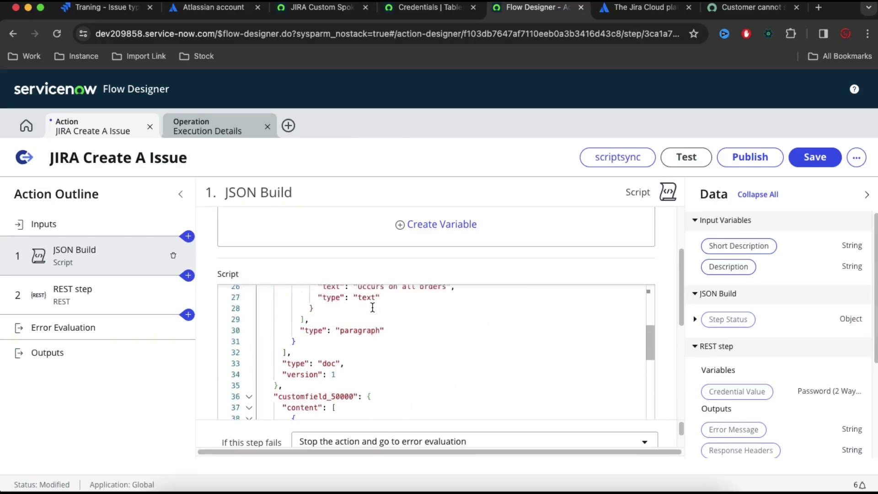
{"action": "scroll", "coordinate": [372, 307], "scroll_direction": "up", "scroll_amount": 5}
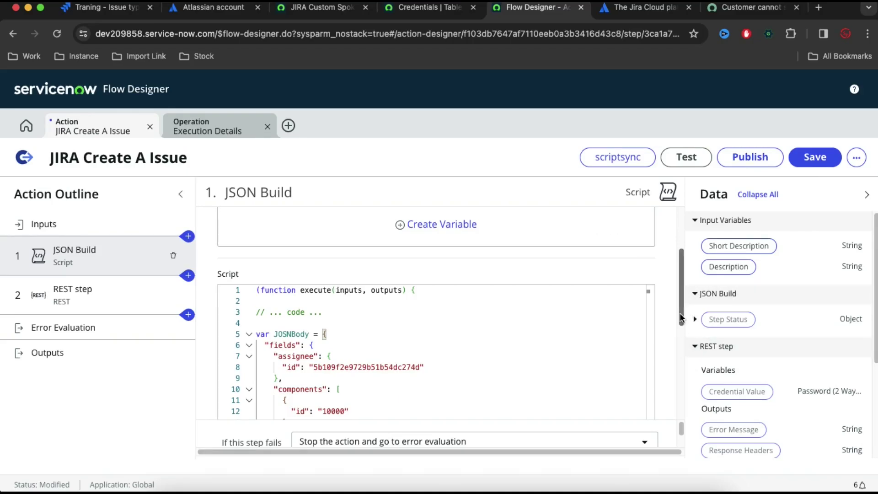
{"action": "scroll", "coordinate": [680, 313], "scroll_direction": "down", "scroll_amount": 2}
{"action": "scroll", "coordinate": [680, 313], "scroll_direction": "down", "scroll_amount": 2}
{"action": "left_click", "coordinate": [284, 256]}
{"action": "left_click_drag", "start_coordinate": [284, 256], "coordinate": [245, 241]}
{"action": "key", "text": "BackSpace"}
{"action": "left_click", "coordinate": [284, 291]}
{"action": "left_click_drag", "start_coordinate": [283, 291], "coordinate": [229, 241]}
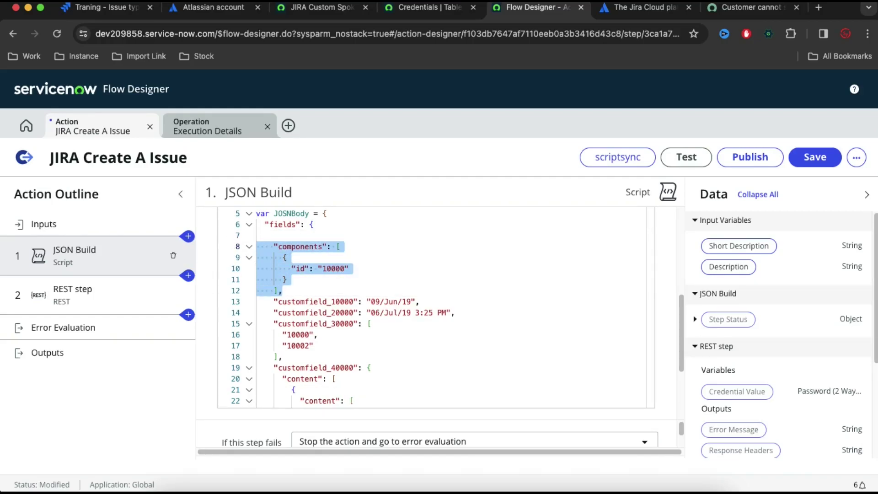
{"action": "key", "text": "BackSpace"}
{"action": "key", "text": "BackSpace"}
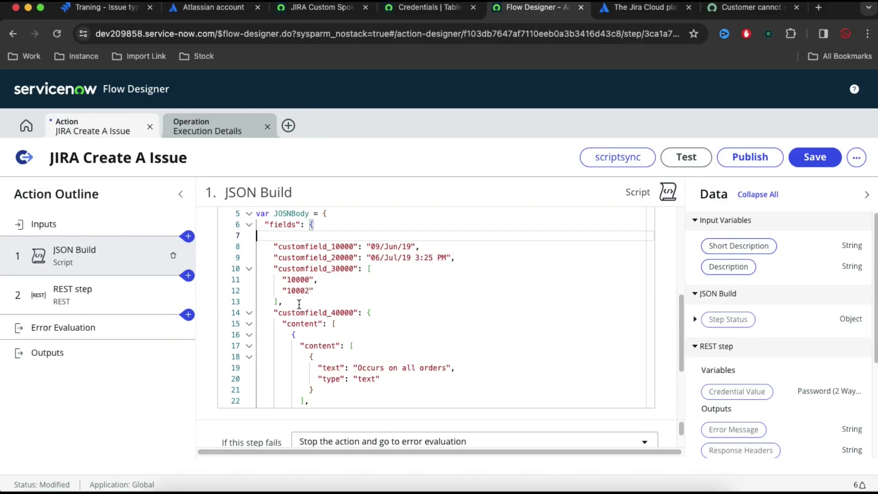
Delete customfield_10000, customfield_20000, customfield_30000 and the customfield_40000 block from the payload.
{"action": "left_click_drag", "start_coordinate": [297, 303], "coordinate": [252, 238]}
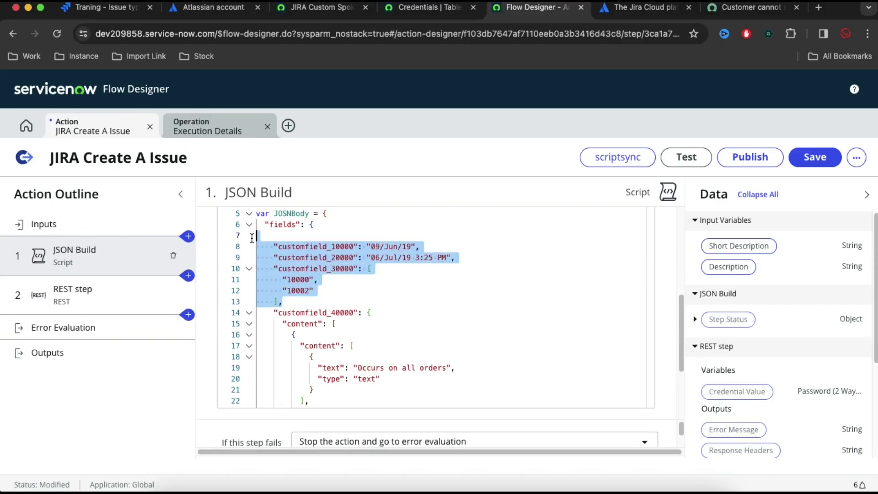
{"action": "key", "text": "BackSpace"}
{"action": "left_click", "coordinate": [371, 247]}
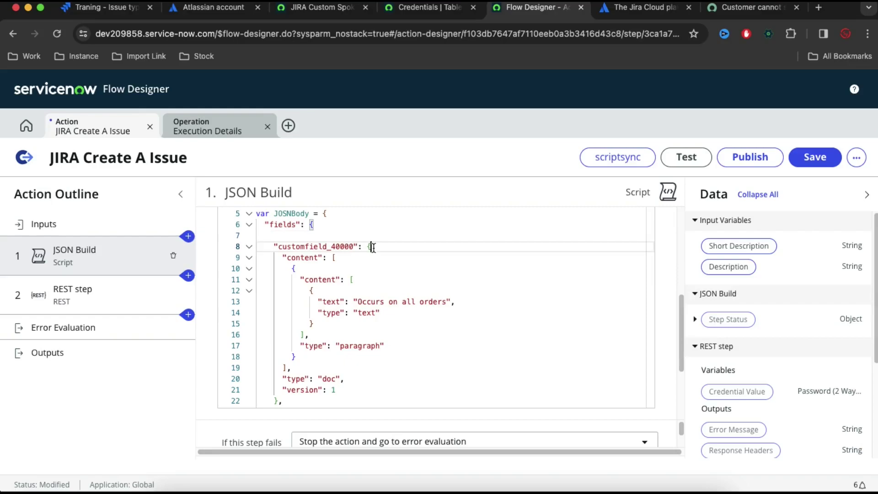
{"action": "scroll", "coordinate": [379, 302], "scroll_direction": "down", "scroll_amount": 1}
{"action": "left_click_drag", "start_coordinate": [293, 376], "coordinate": [259, 223]}
{"action": "key", "text": "BackSpace"}
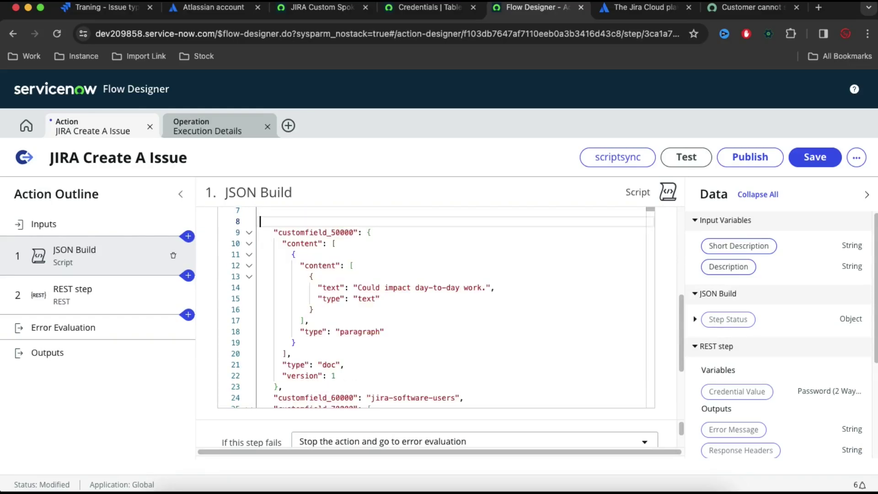
Delete the remaining custom fields from customfield_50000 on, plus duedate, environment and fixVersions, keeping the description block.
{"action": "scroll", "coordinate": [398, 258], "scroll_direction": "up", "scroll_amount": 1}
{"action": "left_click", "coordinate": [398, 259]}
{"action": "scroll", "coordinate": [398, 259], "scroll_direction": "down", "scroll_amount": 2}
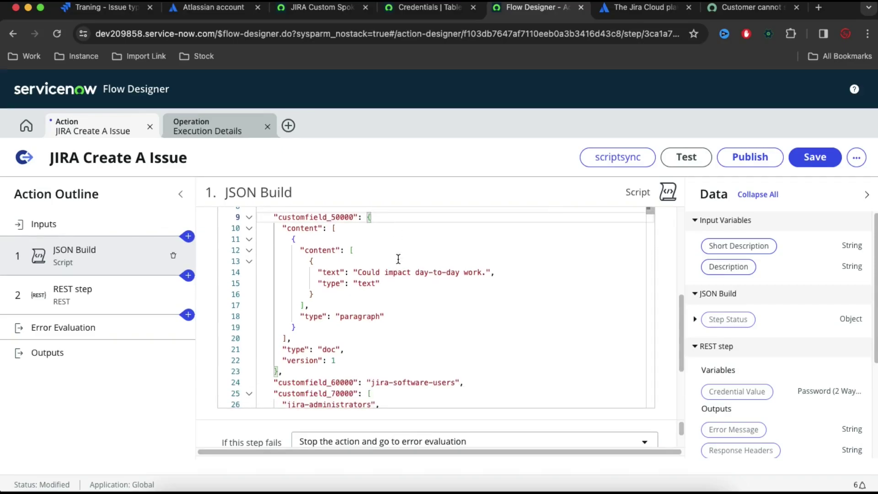
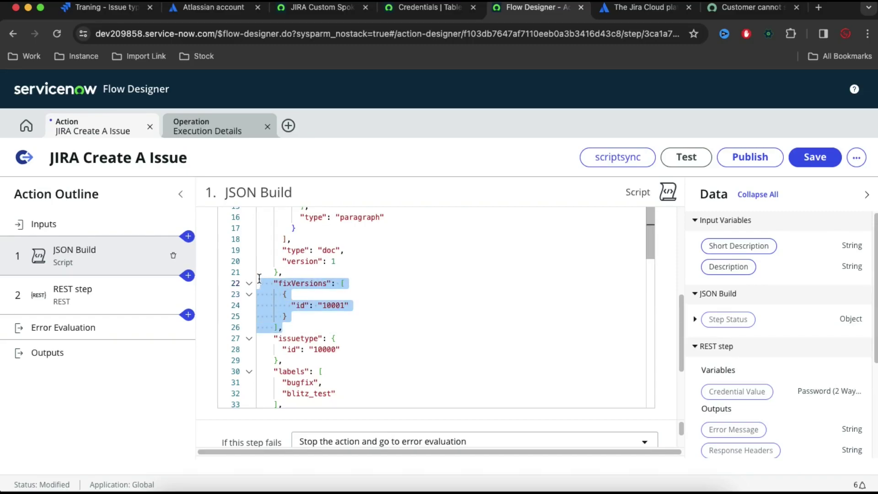
{"action": "key", "text": "BackSpace"}
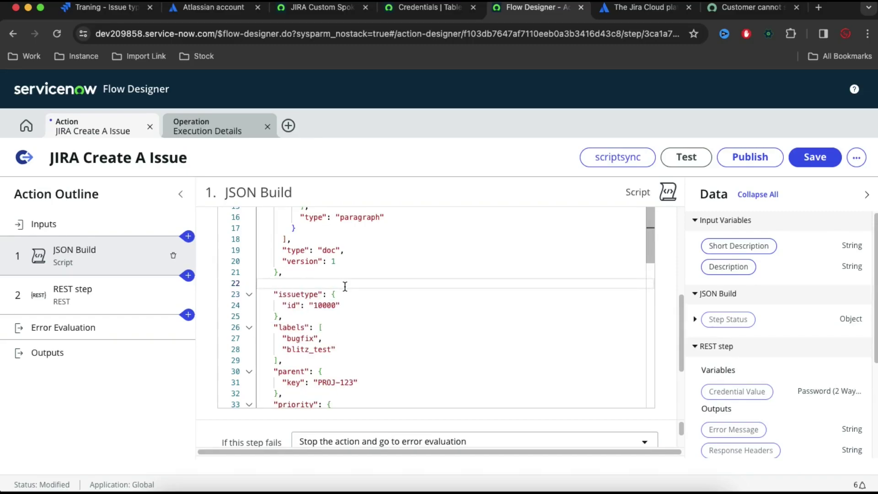
Delete the labels, parent and priority entries between issuetype and project in the payload.
{"action": "left_click_drag", "start_coordinate": [292, 360], "coordinate": [252, 326]}
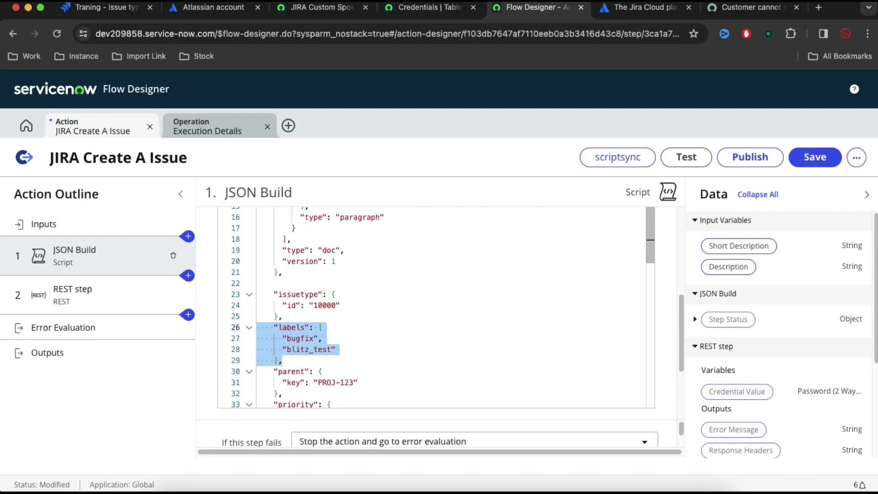
{"action": "key", "text": "BackSpace"}
{"action": "key", "text": "BackSpace"}
{"action": "left_click_drag", "start_coordinate": [282, 350], "coordinate": [266, 327]}
{"action": "left_click_drag", "start_coordinate": [285, 382], "coordinate": [252, 328]}
{"action": "key", "text": "BackSpace"}
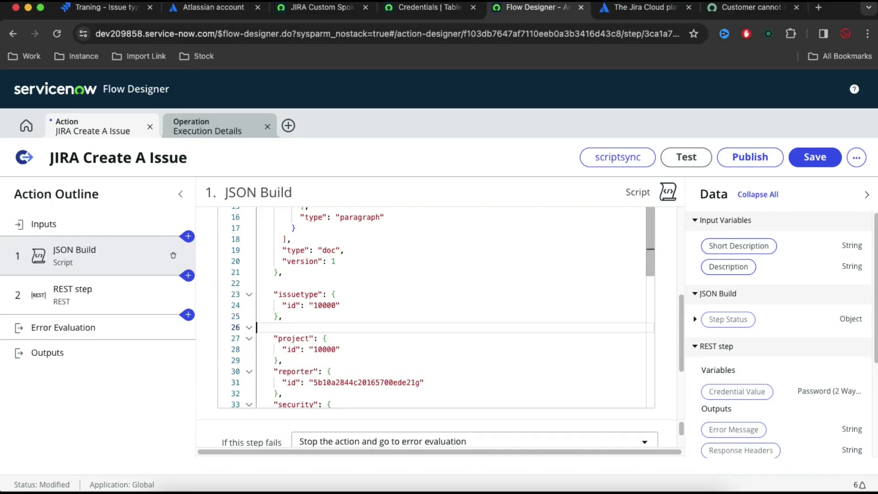
{"action": "key", "text": "BackSpace"}
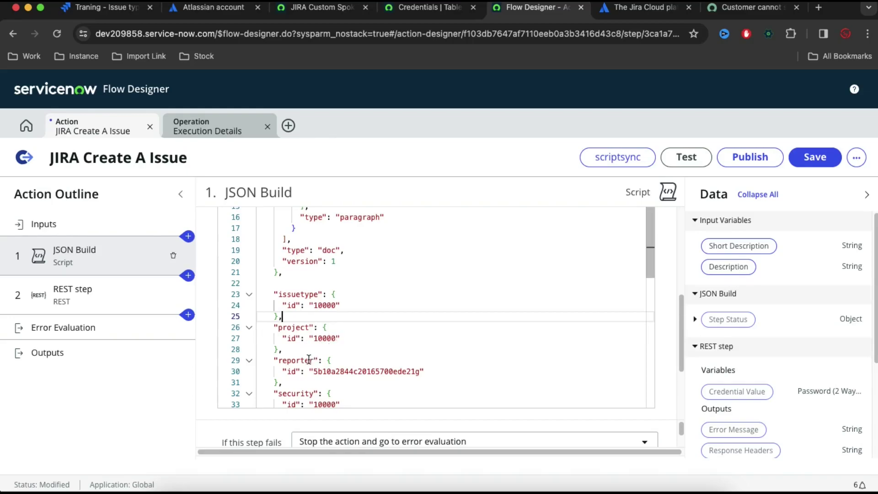
Delete the reporter and security blocks between project and summary in the payload.
{"action": "left_click_drag", "start_coordinate": [284, 382], "coordinate": [234, 364]}
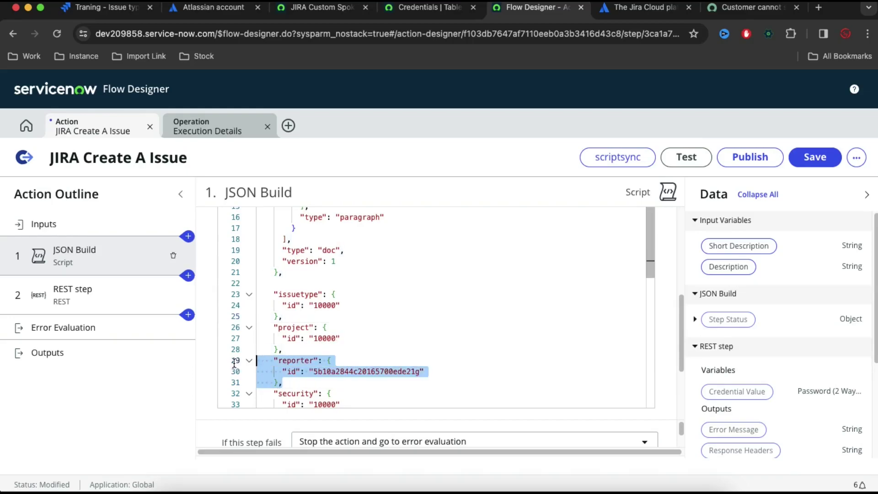
{"action": "key", "text": "BackSpace"}
{"action": "key", "text": "BackSpace"}
{"action": "left_click", "coordinate": [296, 383]}
{"action": "left_click_drag", "start_coordinate": [295, 382], "coordinate": [255, 362]}
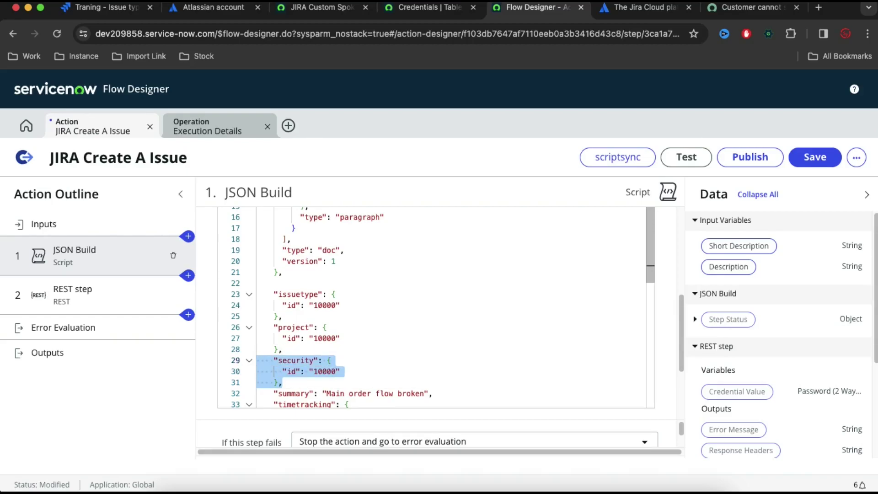
{"action": "key", "text": "BackSpace"}
{"action": "key", "text": "BackSpace"}
Delete the timetracking and versions blocks after the summary line, closing the leftover blank line.
{"action": "scroll", "coordinate": [346, 363], "scroll_direction": "down", "scroll_amount": 3}
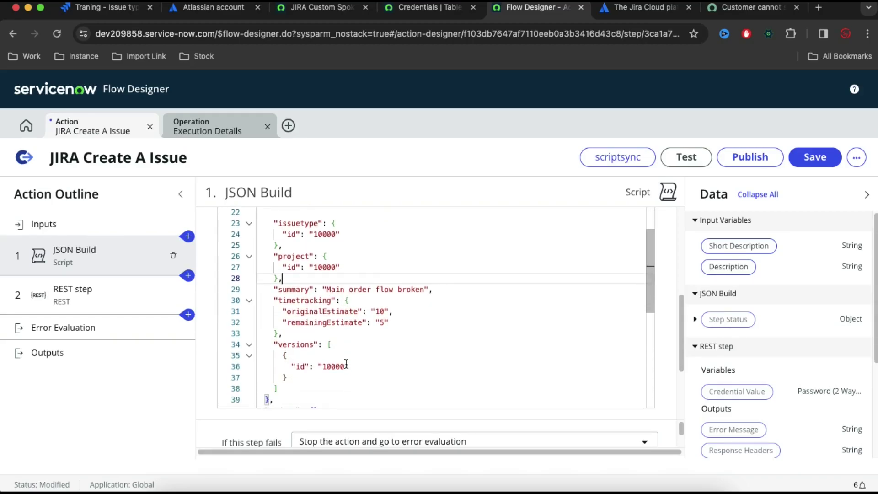
{"action": "left_click", "coordinate": [352, 301]}
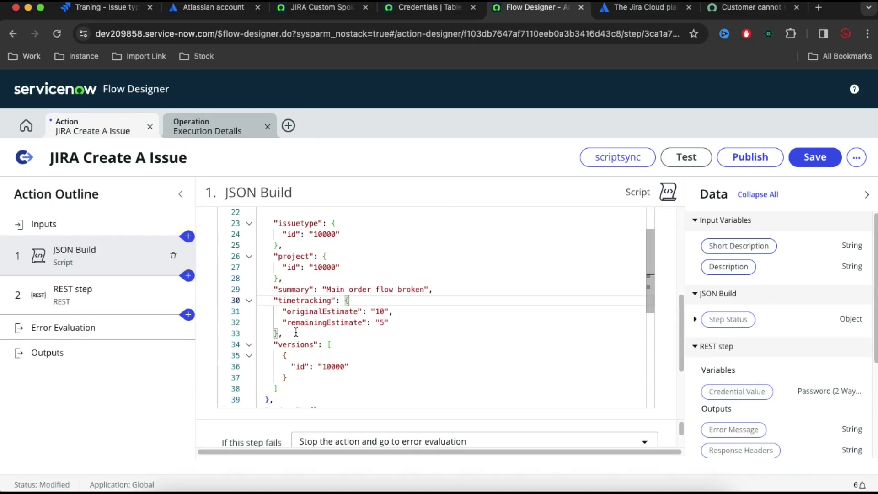
{"action": "left_click_drag", "start_coordinate": [278, 389], "coordinate": [249, 304]}
{"action": "key", "text": "BackSpace"}
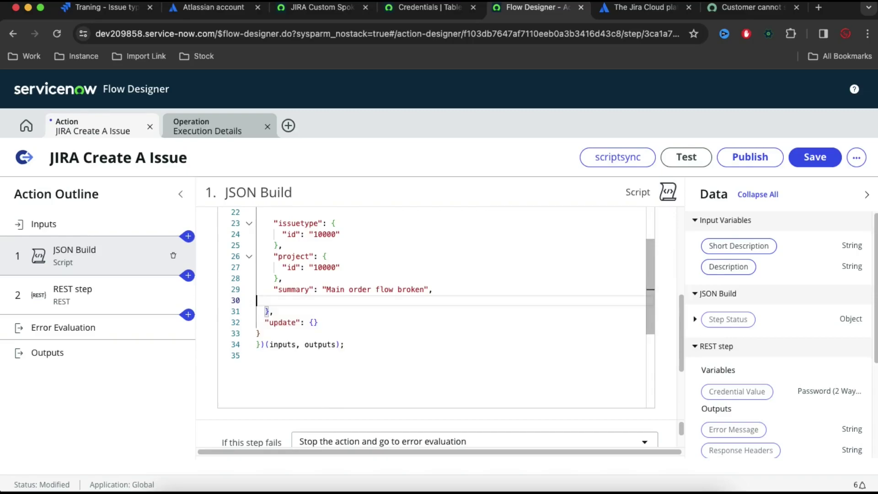
{"action": "key", "text": "BackSpace"}
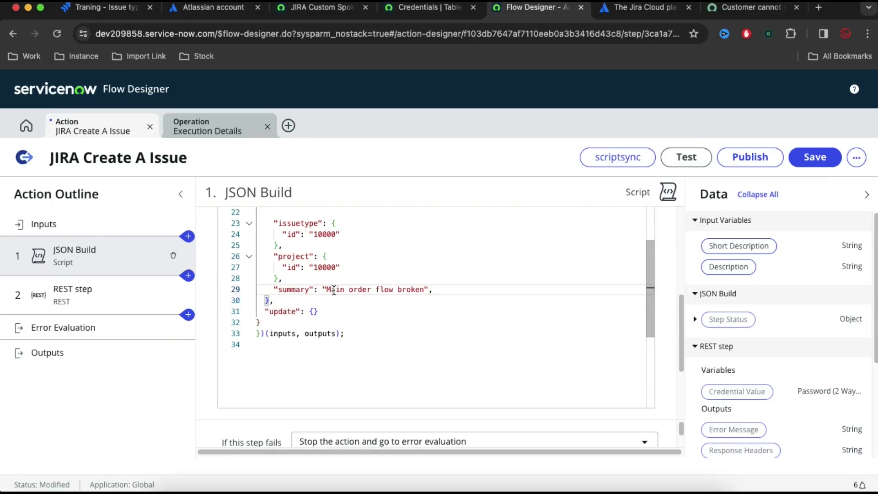
Review the trimmed payload's description text, issue type ID, project ID and summary values.
{"action": "scroll", "coordinate": [334, 291], "scroll_direction": "up", "scroll_amount": 5}
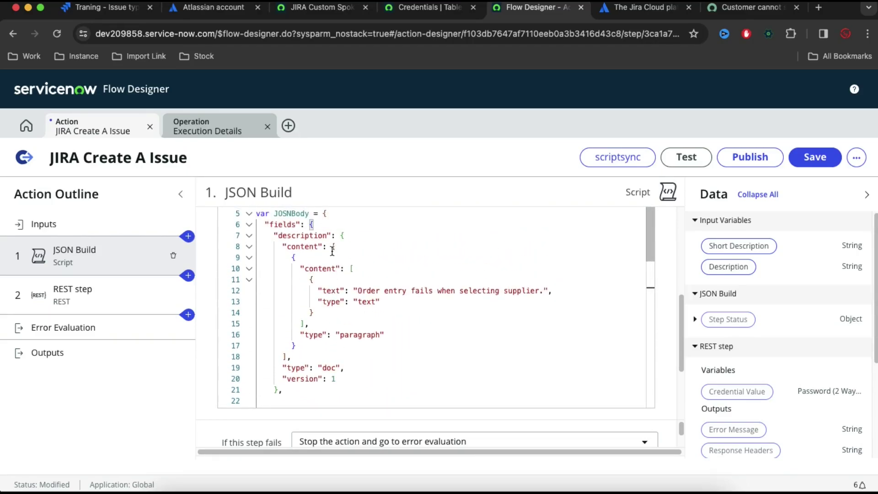
{"action": "double_click", "coordinate": [318, 238]}
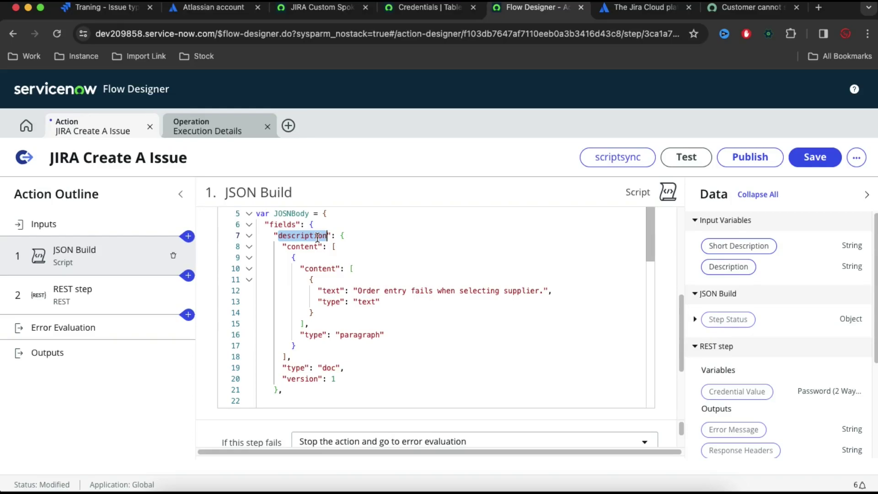
{"action": "left_click", "coordinate": [361, 236]}
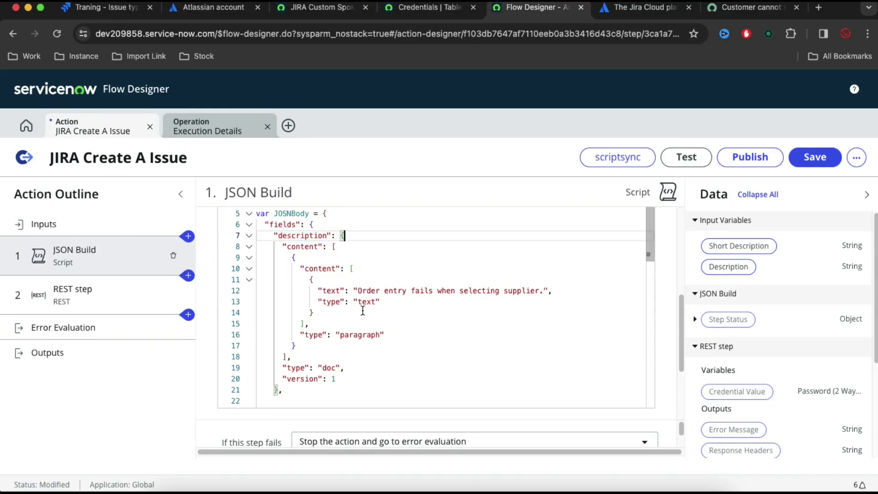
{"action": "left_click", "coordinate": [429, 292]}
{"action": "double_click", "coordinate": [431, 292]}
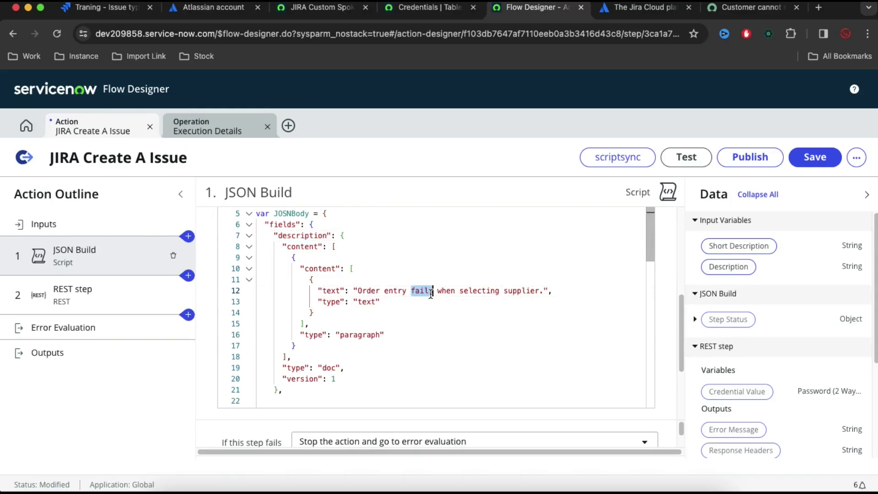
{"action": "scroll", "coordinate": [372, 348], "scroll_direction": "down", "scroll_amount": 4}
{"action": "double_click", "coordinate": [330, 338]}
{"action": "double_click", "coordinate": [324, 370]}
{"action": "scroll", "coordinate": [399, 365], "scroll_direction": "down", "scroll_amount": 2}
{"action": "scroll", "coordinate": [400, 366], "scroll_direction": "down", "scroll_amount": 1}
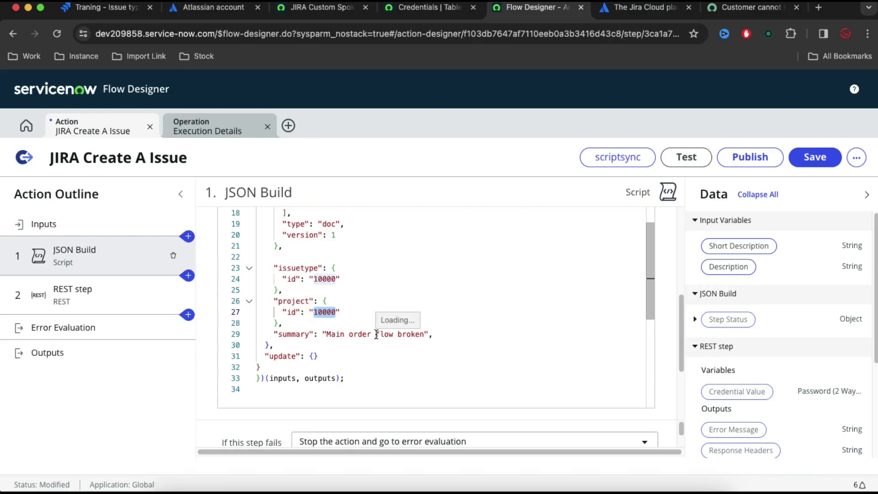
{"action": "scroll", "coordinate": [376, 335], "scroll_direction": "up", "scroll_amount": 5}
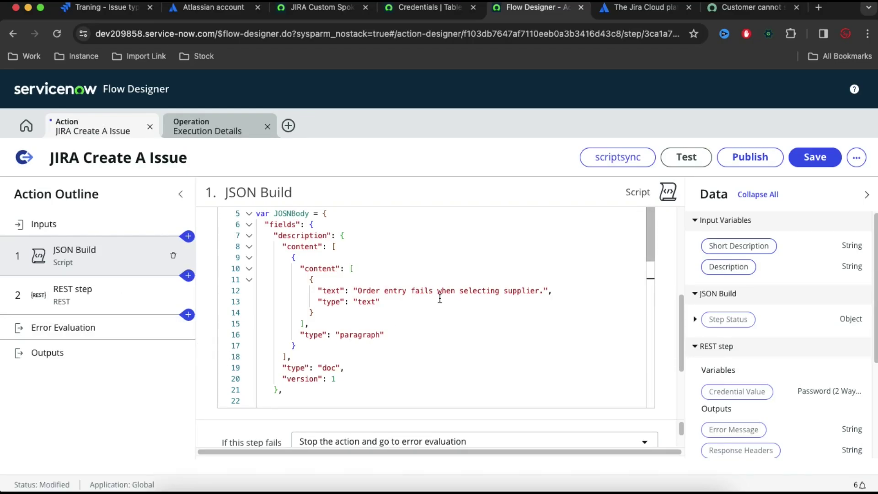
Examine the JSON Build script's payload from the description block down to the closing update line.
{"action": "scroll", "coordinate": [673, 252], "scroll_direction": "up", "scroll_amount": 5}
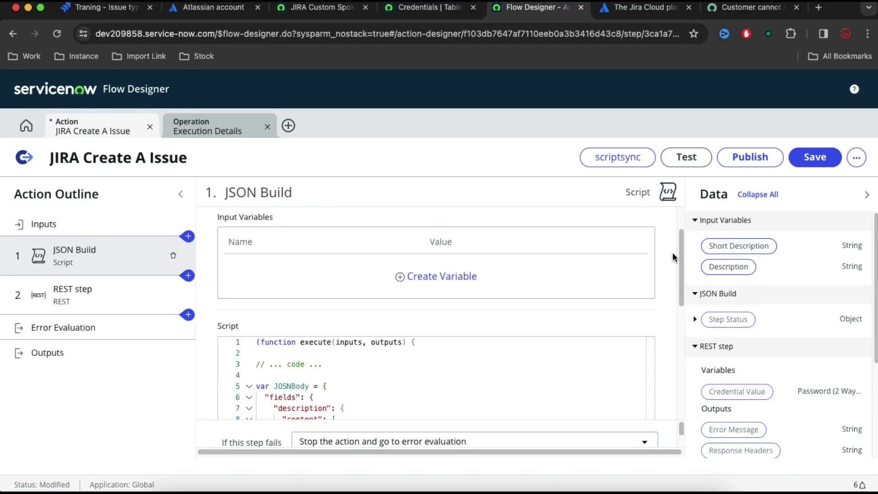
{"action": "scroll", "coordinate": [427, 350], "scroll_direction": "down", "scroll_amount": 8}
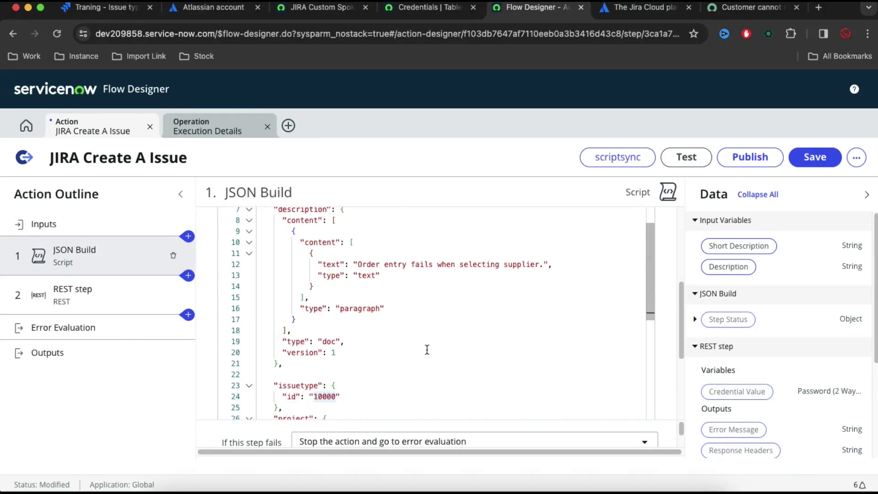
{"action": "scroll", "coordinate": [379, 366], "scroll_direction": "down", "scroll_amount": 1}
{"action": "scroll", "coordinate": [379, 365], "scroll_direction": "up", "scroll_amount": 2}
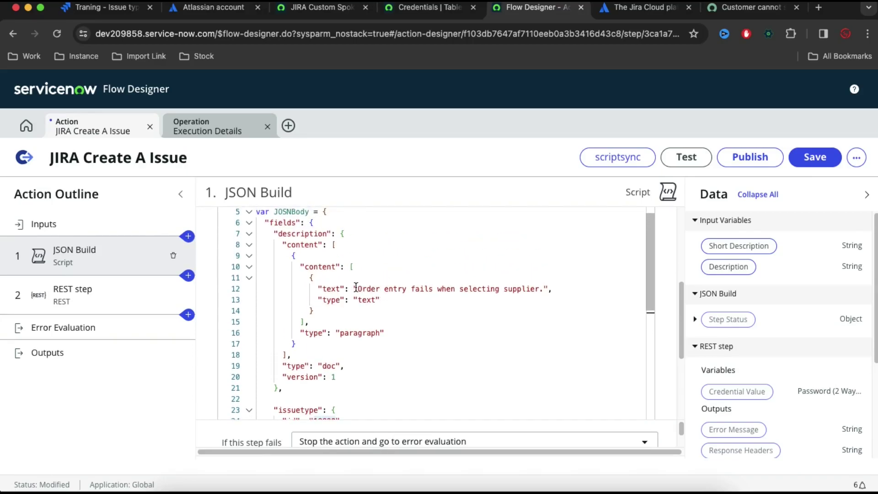
{"action": "scroll", "coordinate": [427, 291], "scroll_direction": "down", "scroll_amount": 2}
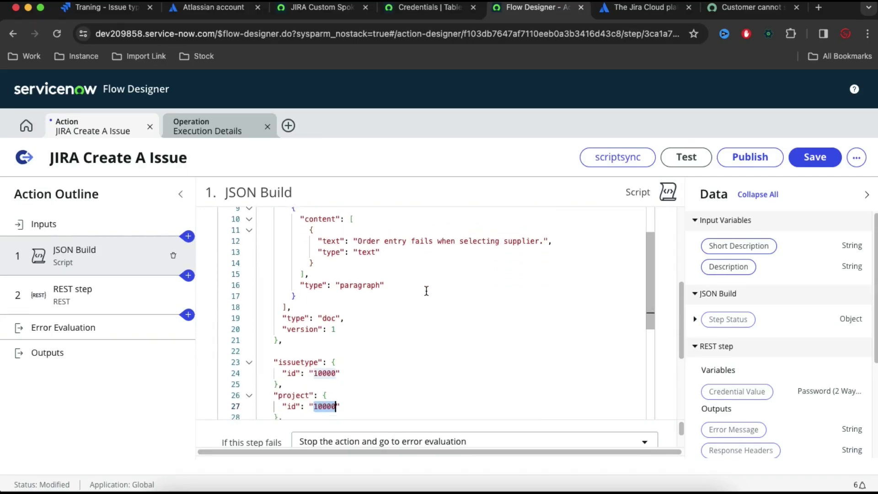
{"action": "scroll", "coordinate": [426, 291], "scroll_direction": "up", "scroll_amount": 2}
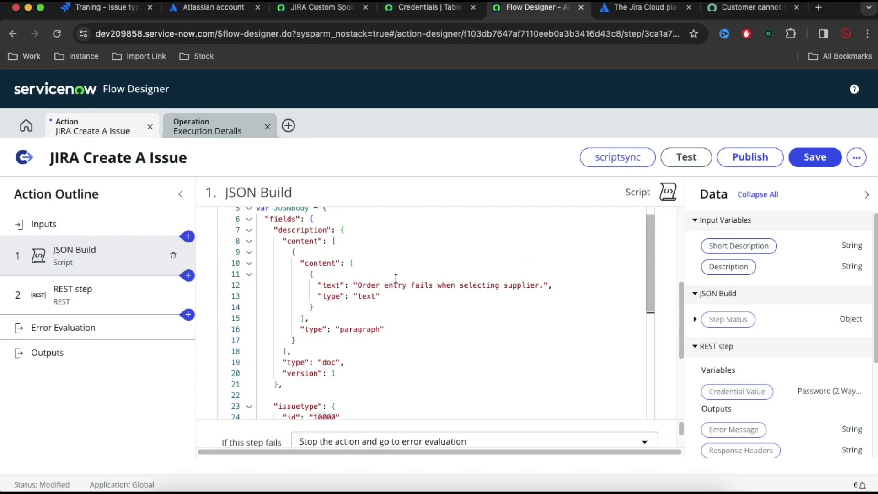
{"action": "scroll", "coordinate": [396, 279], "scroll_direction": "down", "scroll_amount": 3}
{"action": "scroll", "coordinate": [350, 352], "scroll_direction": "down", "scroll_amount": 3}
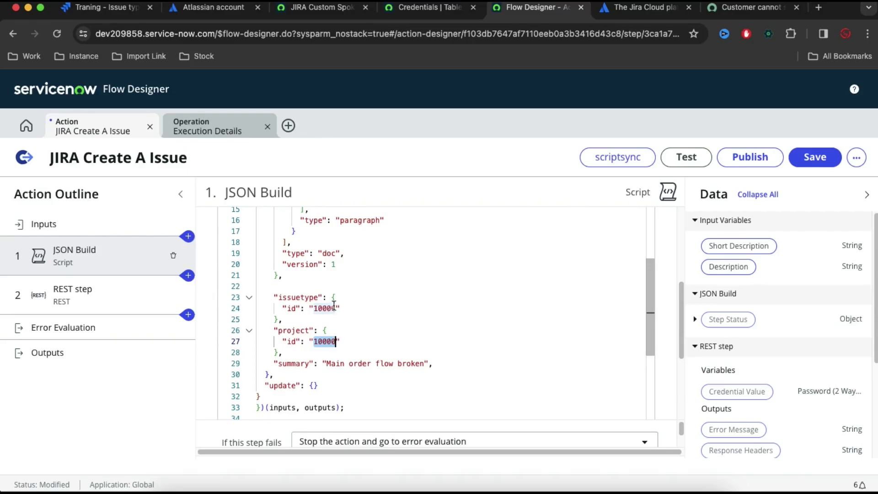
{"action": "scroll", "coordinate": [338, 249], "scroll_direction": "up", "scroll_amount": 5}
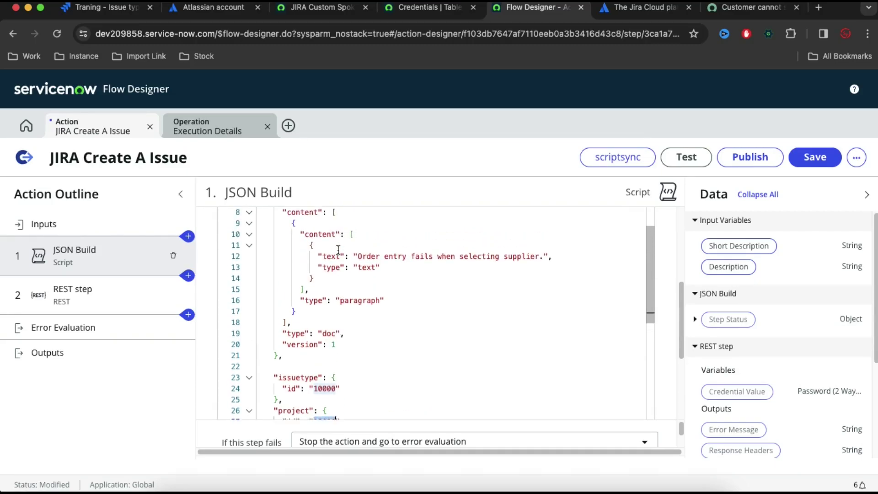
{"action": "scroll", "coordinate": [338, 250], "scroll_direction": "down", "scroll_amount": 2}
{"action": "scroll", "coordinate": [338, 250], "scroll_direction": "down", "scroll_amount": 3}
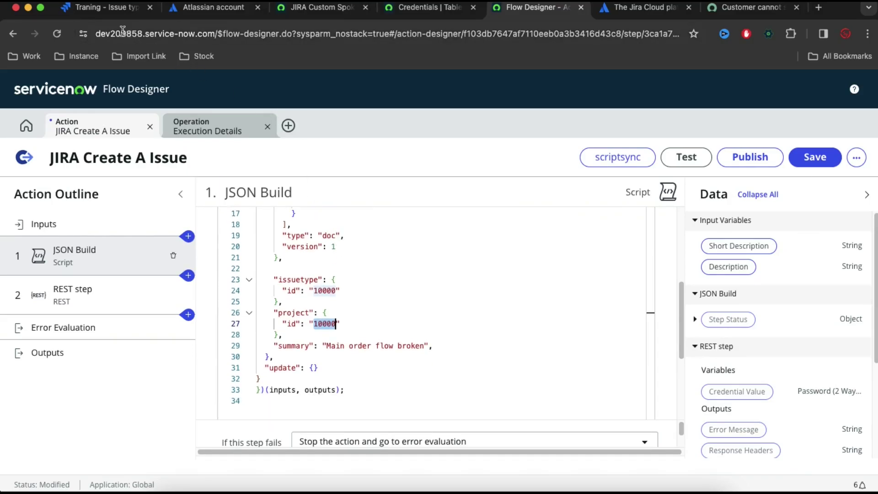
Switch to Jira and open the Create issue form to examine its project, issue type, summary and description fields, closing it without creating anything.
{"action": "left_click", "coordinate": [112, 8]}
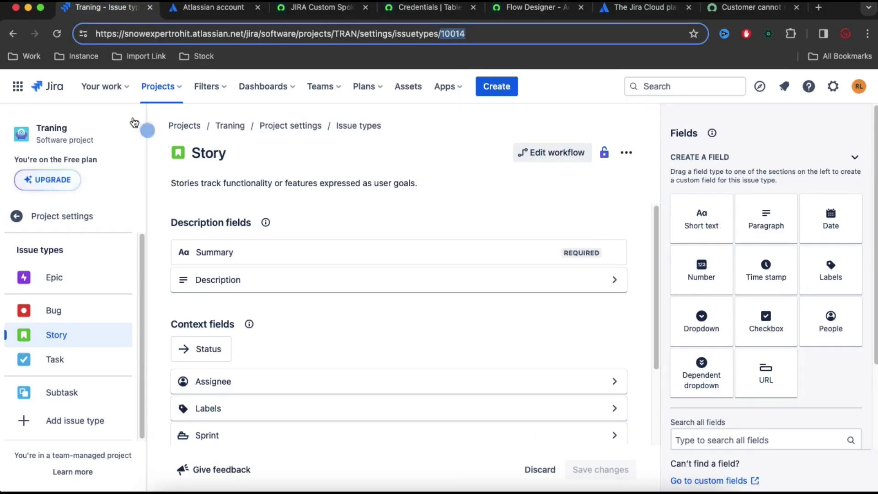
{"action": "left_click", "coordinate": [485, 88]}
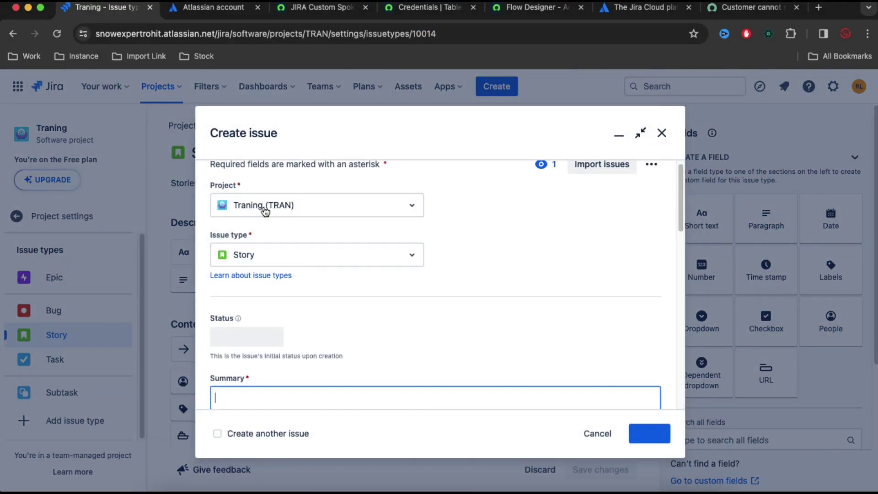
{"action": "scroll", "coordinate": [253, 348], "scroll_direction": "down", "scroll_amount": 3}
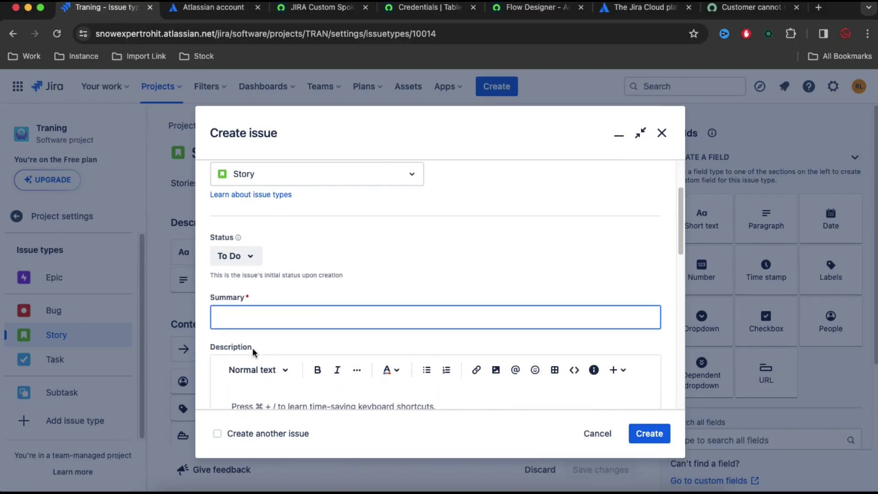
{"action": "scroll", "coordinate": [253, 347], "scroll_direction": "up", "scroll_amount": 3}
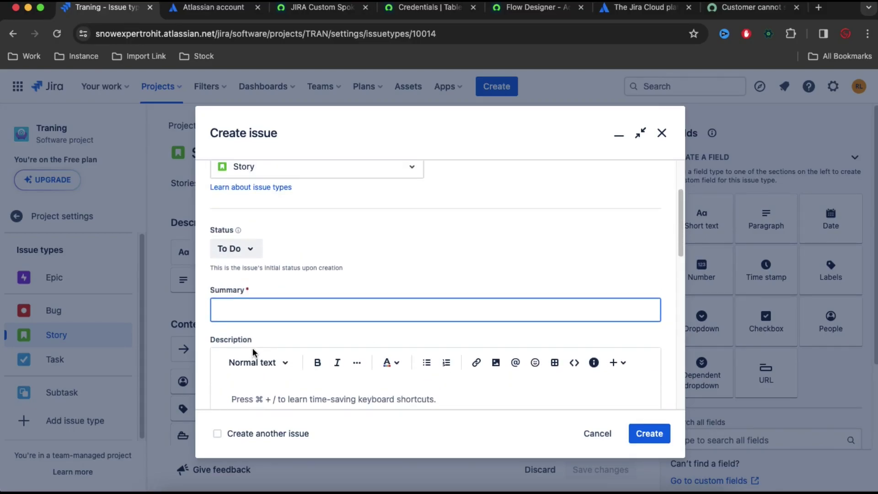
{"action": "left_click", "coordinate": [662, 133]}
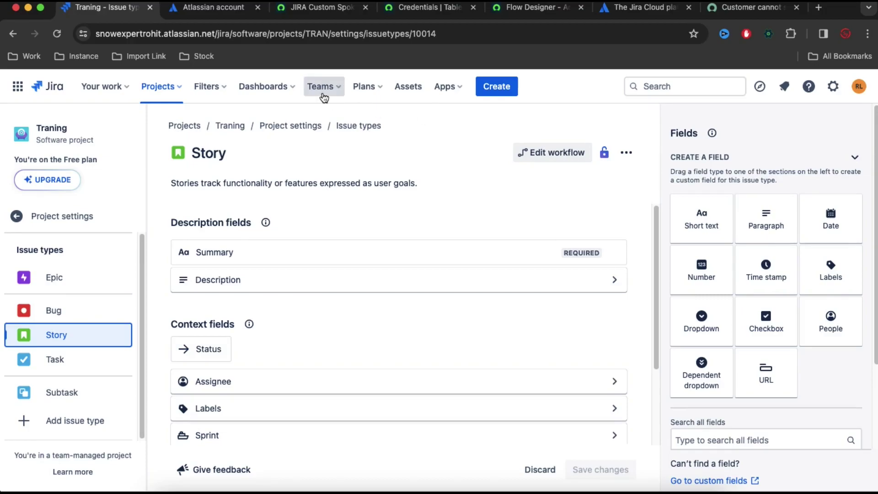
Open Jira's full project list and copy the Traning project's key, TRAN.
{"action": "left_click", "coordinate": [158, 89]}
{"action": "left_click", "coordinate": [174, 267]}
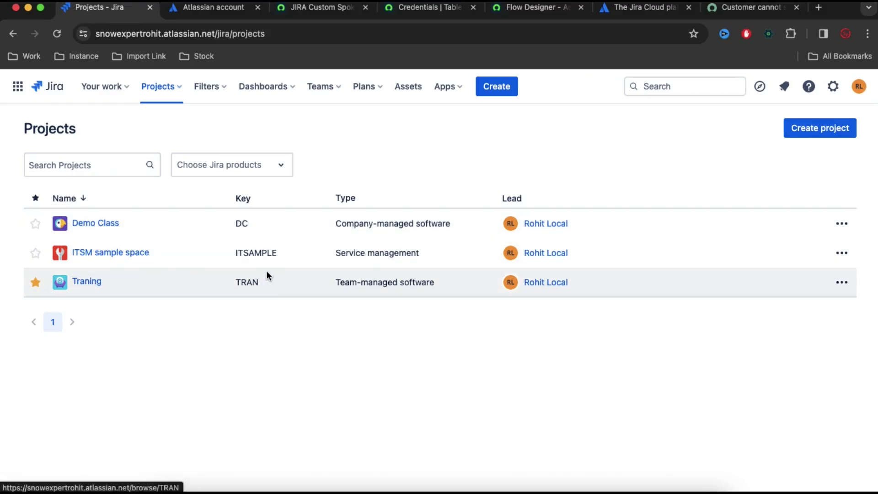
{"action": "left_click_drag", "start_coordinate": [262, 283], "coordinate": [238, 279]}
{"action": "key", "text": "ctrl+c"}
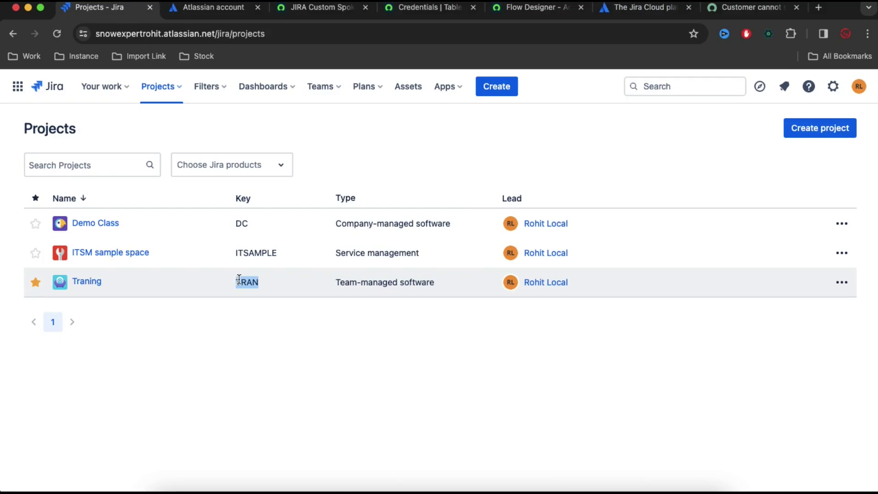
Back in Flow Designer, change the payload's project entry to use the property key with the value TRAN.
{"action": "left_click", "coordinate": [509, 10]}
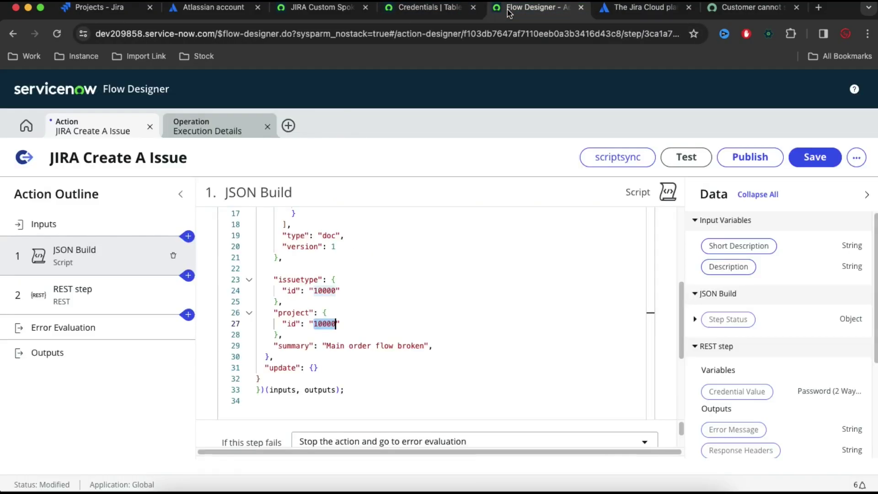
{"action": "double_click", "coordinate": [324, 323]}
{"action": "key", "text": "ctrl+v"}
{"action": "double_click", "coordinate": [293, 323]}
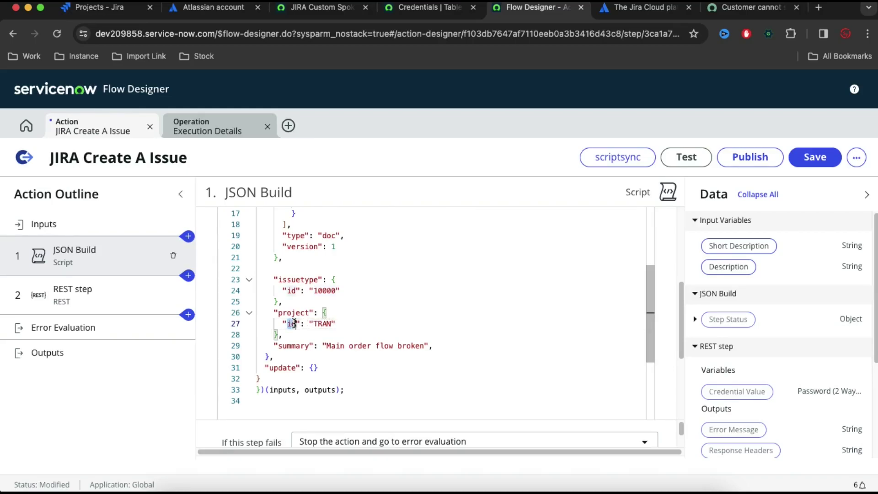
{"action": "type", "text": "key"}
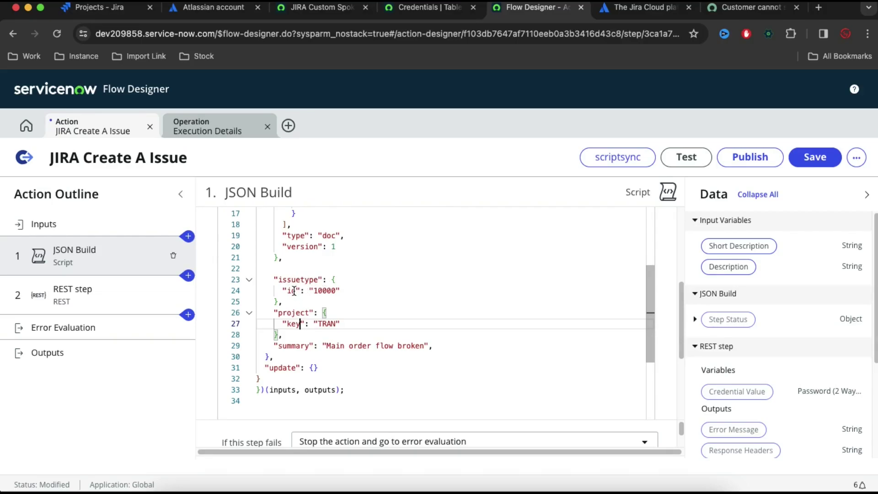
In Jira, open the Story issue type in the Traning project's settings and copy its ID 10014 from the page address.
{"action": "double_click", "coordinate": [321, 289]}
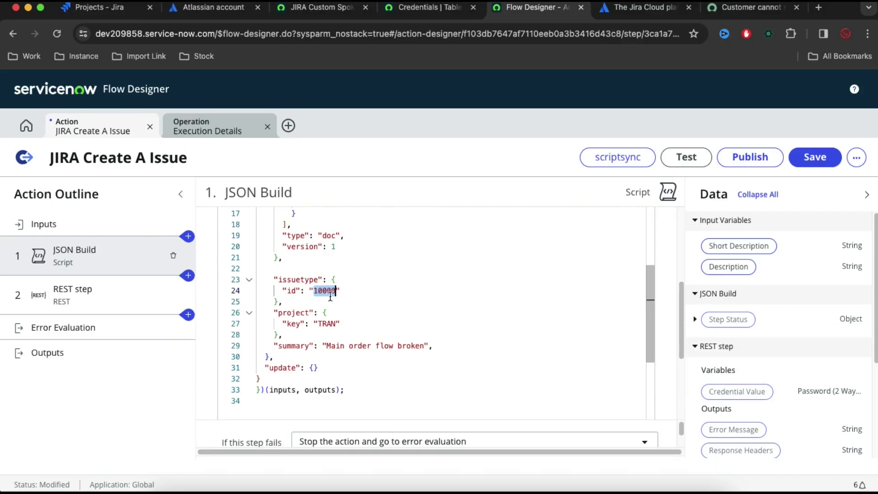
{"action": "left_click", "coordinate": [119, 8]}
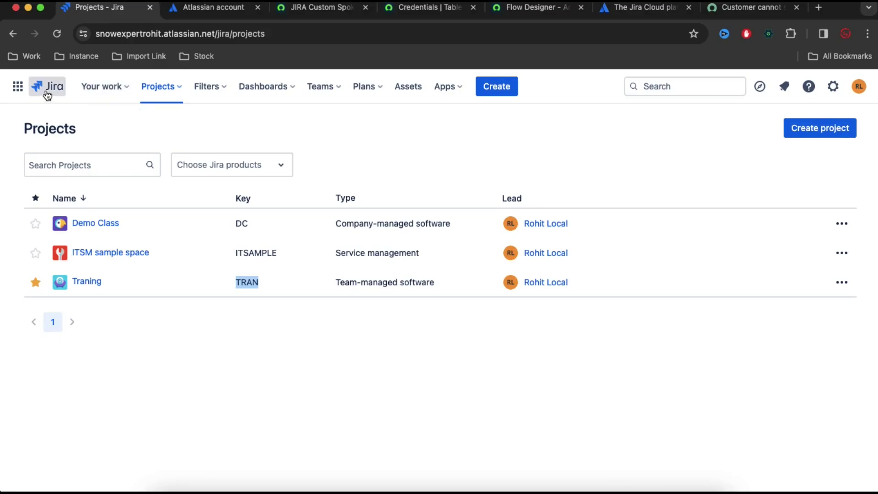
{"action": "left_click", "coordinate": [85, 284]}
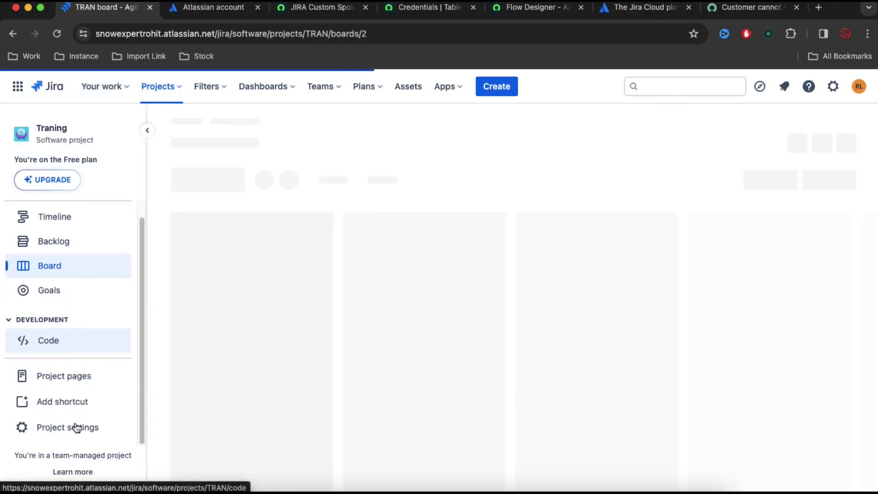
{"action": "left_click", "coordinate": [75, 427]}
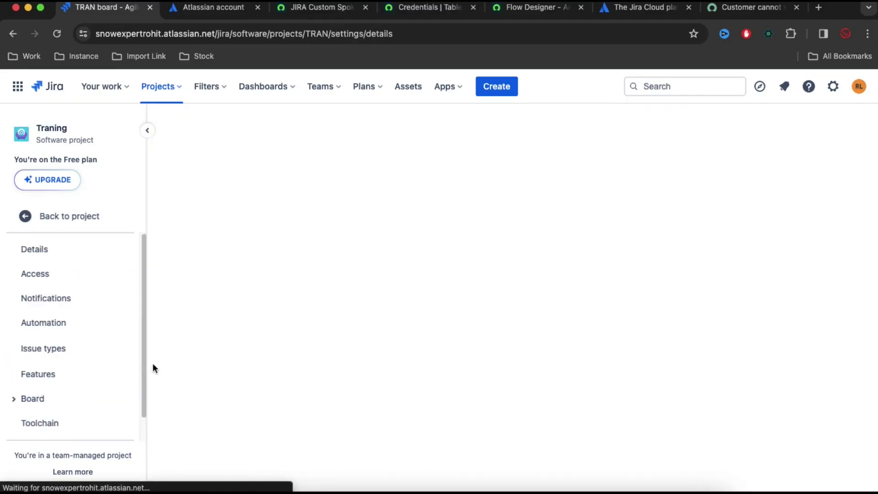
{"action": "left_click", "coordinate": [65, 349]}
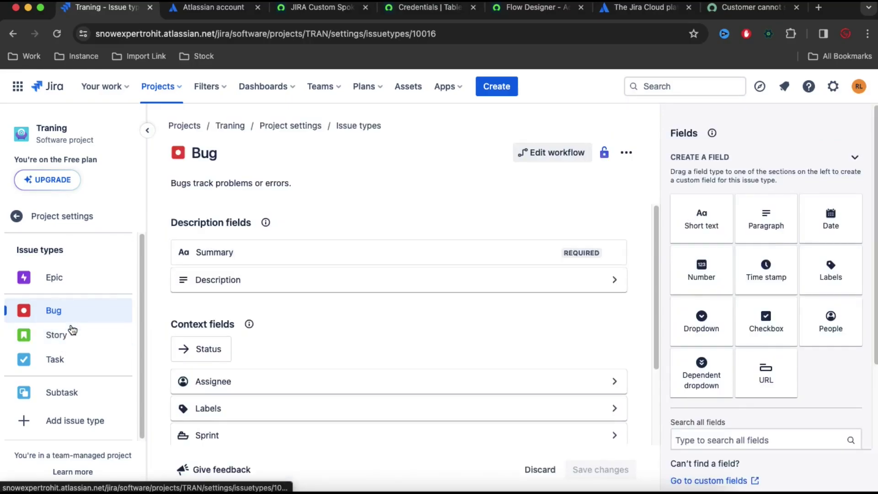
{"action": "left_click", "coordinate": [66, 336]}
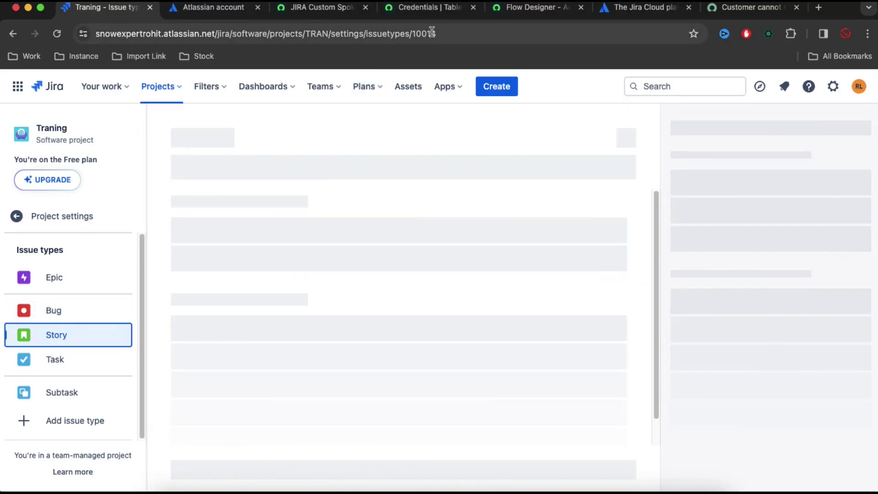
{"action": "double_click", "coordinate": [432, 33]}
{"action": "key", "text": "super+c"}
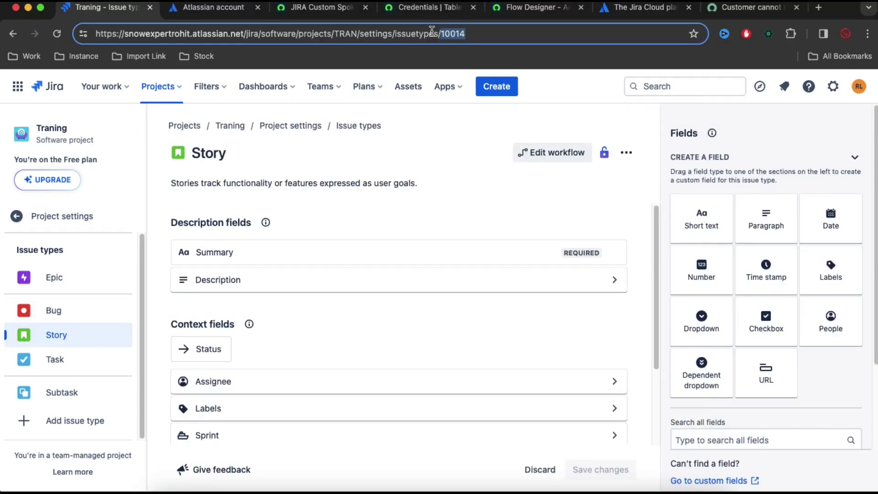
Return to Flow Designer and set the payload's issuetype id to 10014.
{"action": "left_click", "coordinate": [525, 9]}
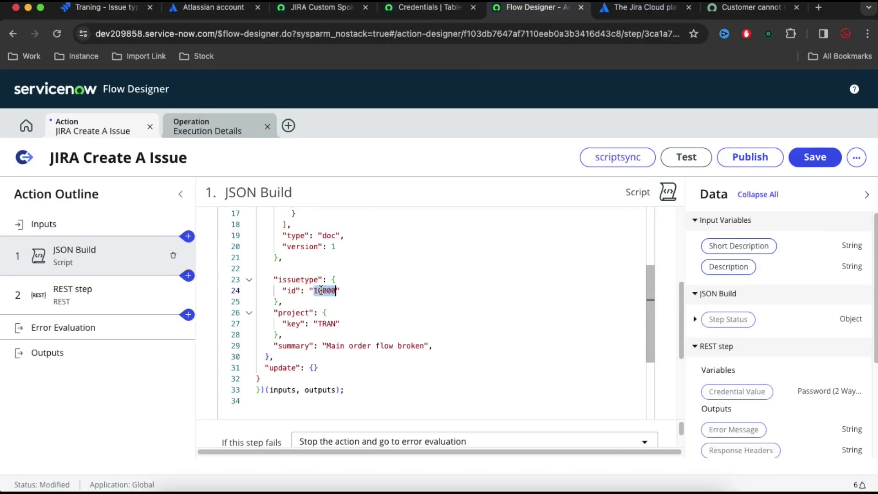
{"action": "key", "text": "super+v"}
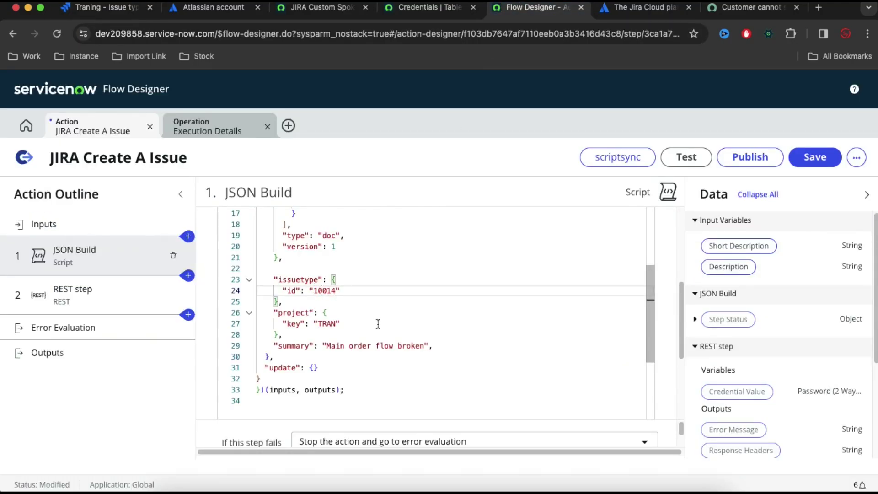
{"action": "scroll", "coordinate": [378, 324], "scroll_direction": "down", "scroll_amount": 1}
{"action": "scroll", "coordinate": [387, 323], "scroll_direction": "up", "scroll_amount": 10}
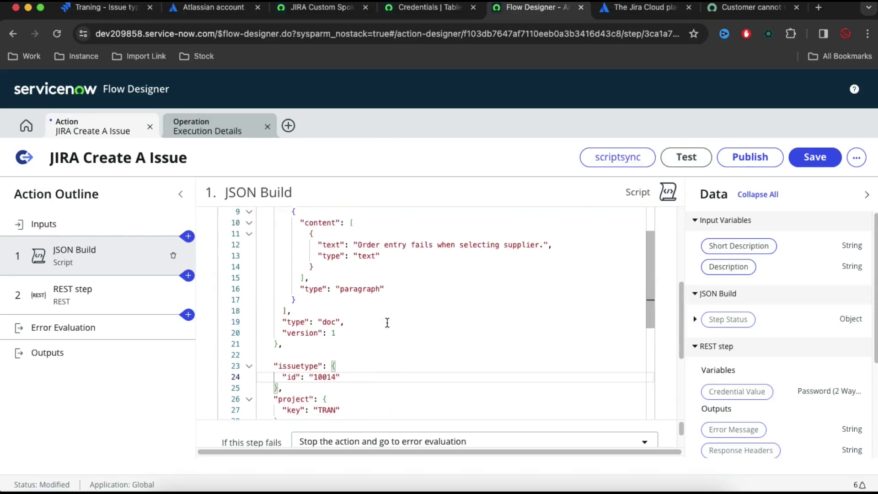
Create an output variable labelled JSON for the JSON Build script step.
{"action": "scroll", "coordinate": [408, 324], "scroll_direction": "down", "scroll_amount": 10}
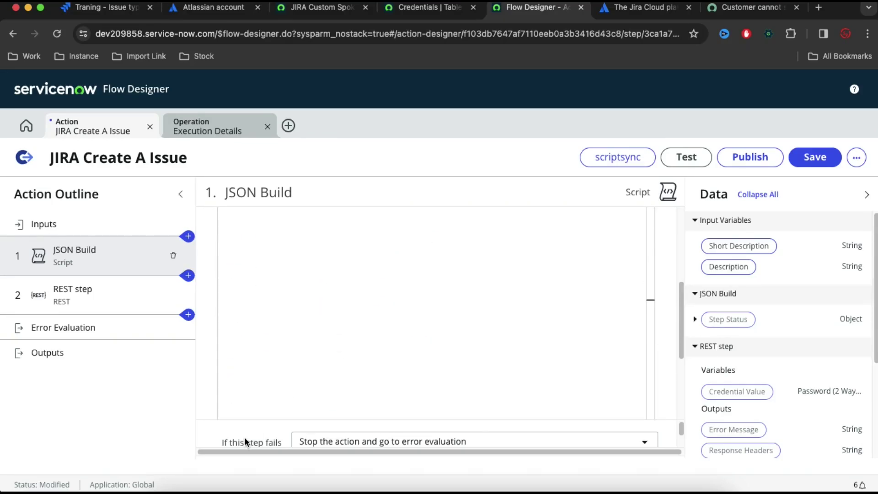
{"action": "scroll", "coordinate": [244, 437], "scroll_direction": "down", "scroll_amount": 1}
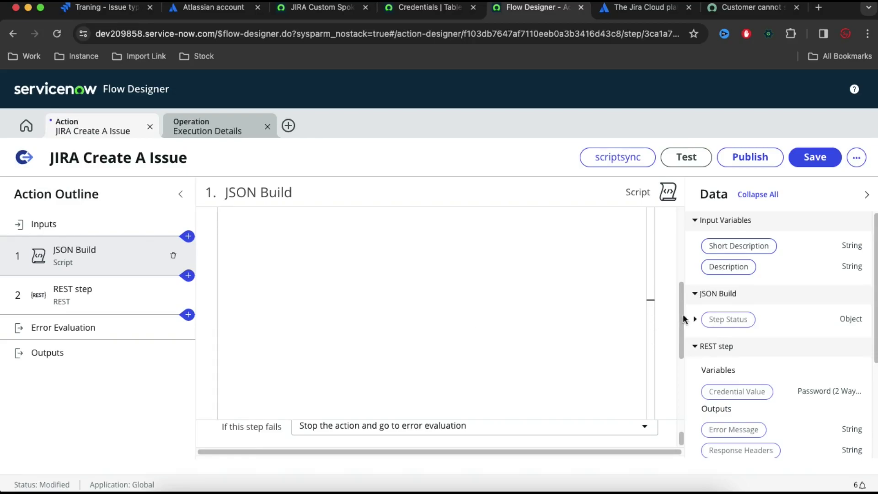
{"action": "left_click_drag", "start_coordinate": [681, 300], "coordinate": [677, 270]}
{"action": "left_click", "coordinate": [484, 352]}
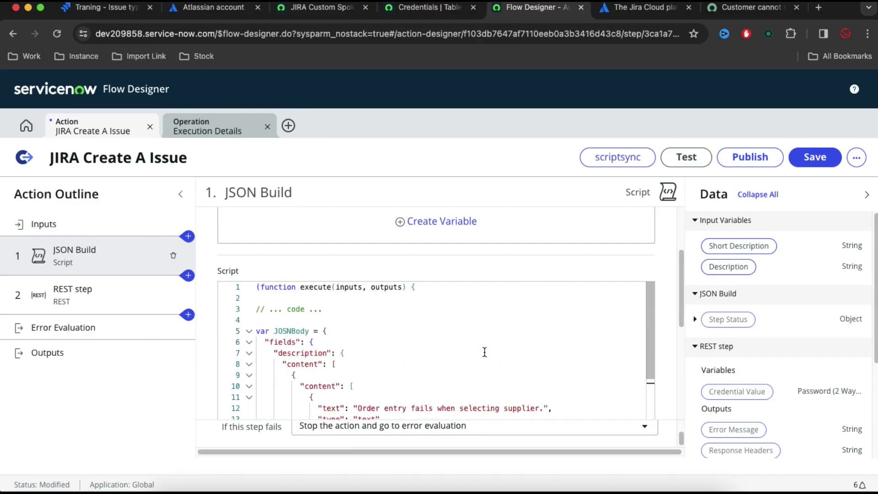
{"action": "scroll", "coordinate": [485, 352], "scroll_direction": "down", "scroll_amount": 1}
{"action": "left_click", "coordinate": [345, 324]}
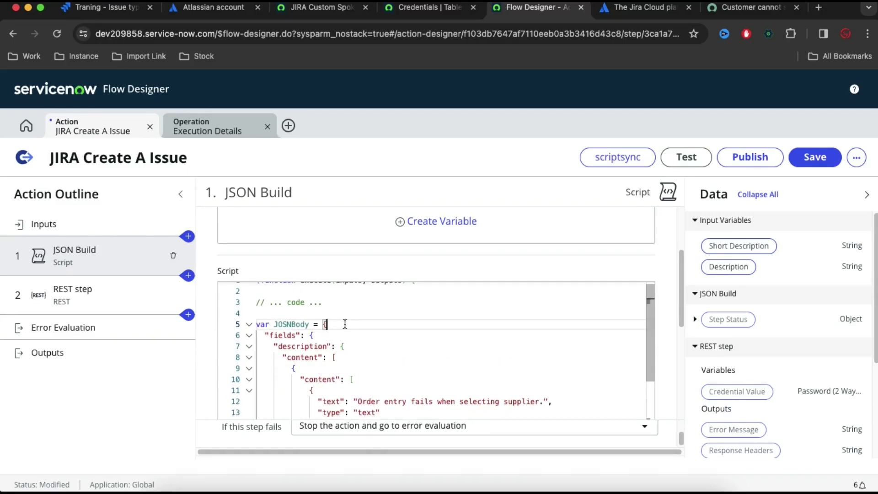
{"action": "scroll", "coordinate": [677, 293], "scroll_direction": "down", "scroll_amount": 5}
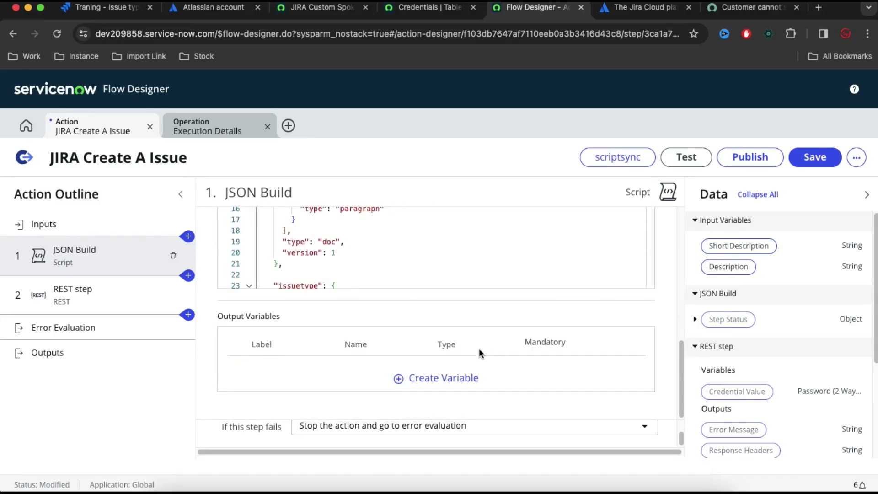
{"action": "left_click", "coordinate": [443, 378]}
{"action": "left_click", "coordinate": [302, 375]}
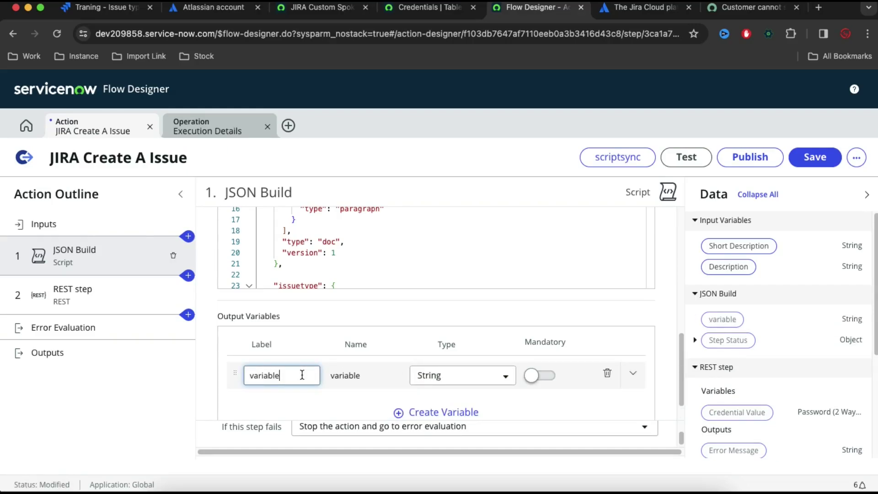
{"action": "left_click_drag", "start_coordinate": [302, 374], "coordinate": [243, 374]}
{"action": "type", "text": "JSO"}
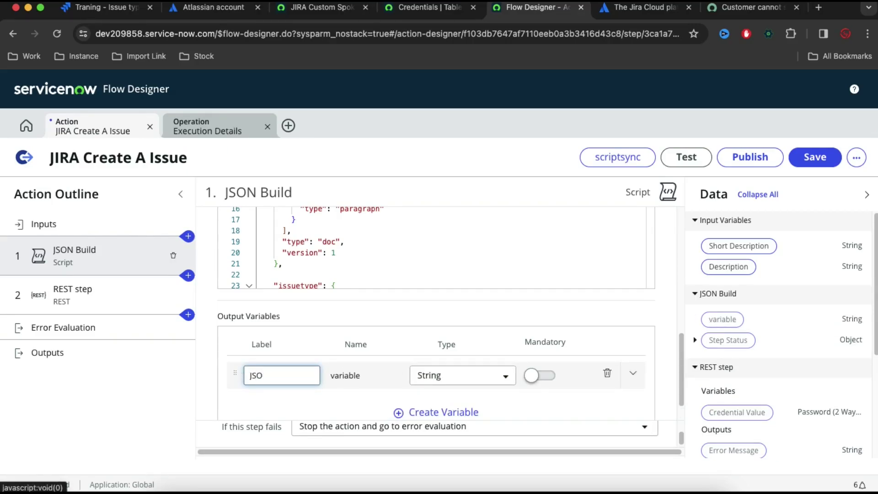
{"action": "type", "text": "N"}
{"action": "left_click", "coordinate": [301, 396]}
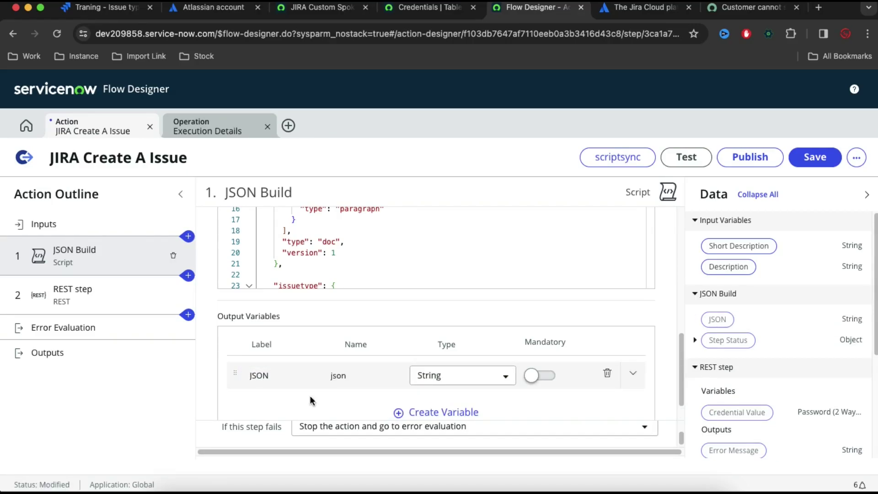
Set the new output variable's type to JSON and change its label to Body JSON.
{"action": "left_click", "coordinate": [460, 376]}
{"action": "type", "text": "jso"}
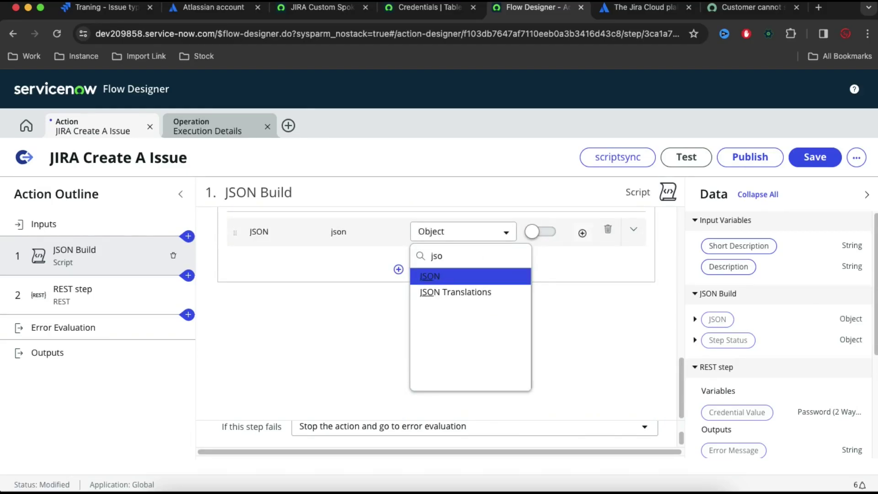
{"action": "key", "text": "Return"}
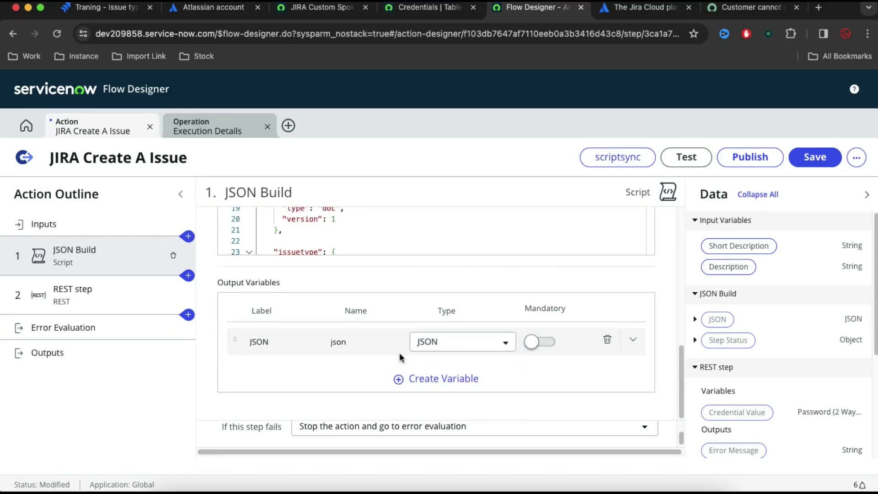
{"action": "double_click", "coordinate": [341, 340]}
{"action": "left_click", "coordinate": [280, 341]}
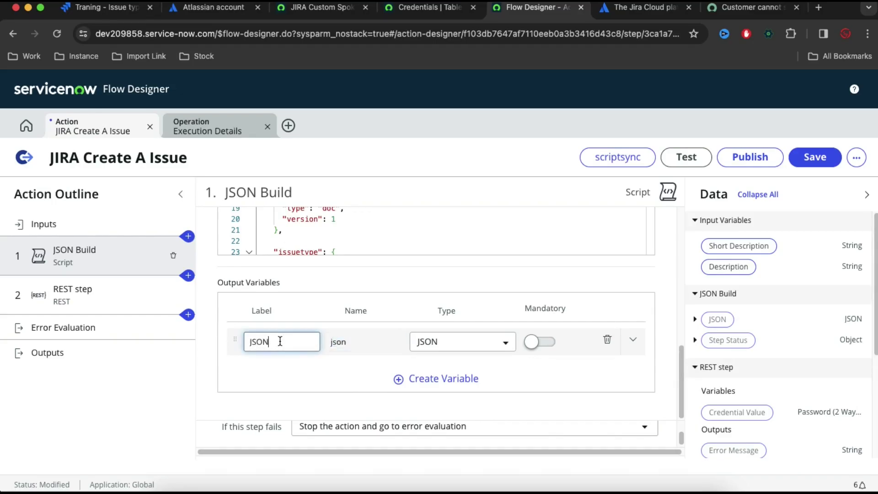
{"action": "type", "text": "body"}
{"action": "key", "text": "BackSpace"}
{"action": "type", "text": "B"}
{"action": "left_click", "coordinate": [273, 368]}
Add the line outputs.body_json = JOSNBody; to the script, directly after the payload object.
{"action": "double_click", "coordinate": [345, 342]}
{"action": "scroll", "coordinate": [354, 240], "scroll_direction": "down", "scroll_amount": 5}
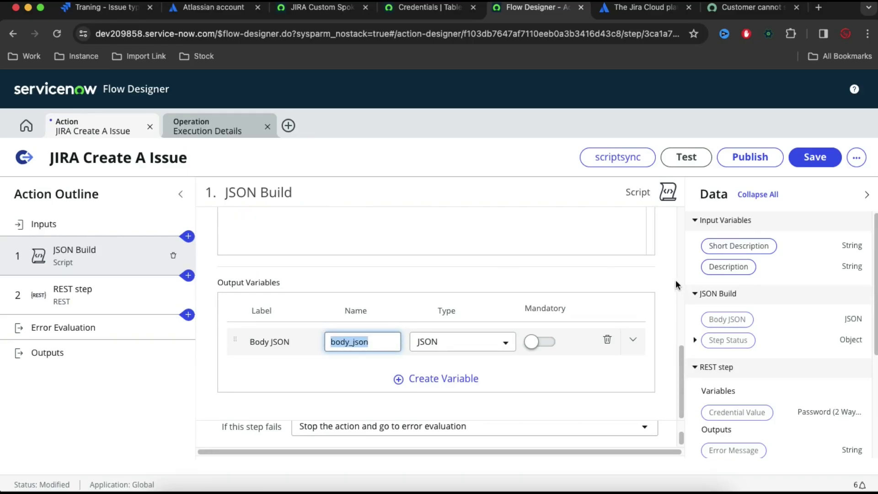
{"action": "scroll", "coordinate": [671, 277], "scroll_direction": "up", "scroll_amount": 5}
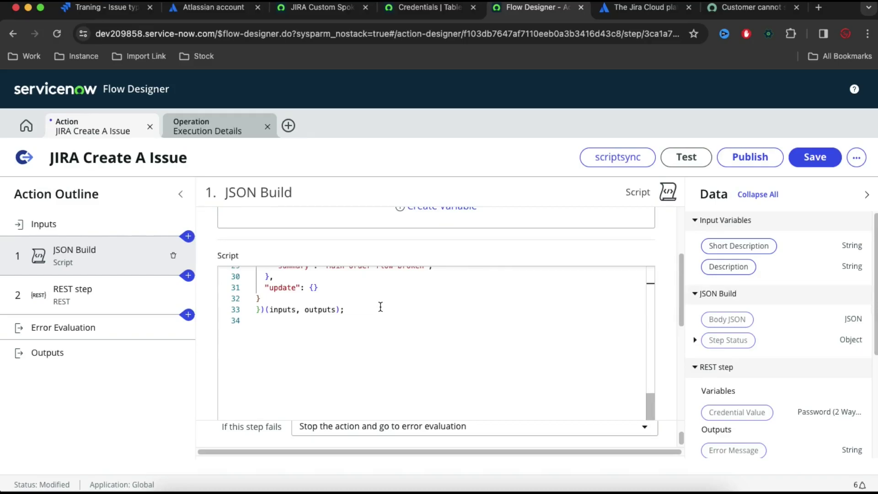
{"action": "left_click", "coordinate": [310, 295]}
{"action": "key", "text": "Return"}
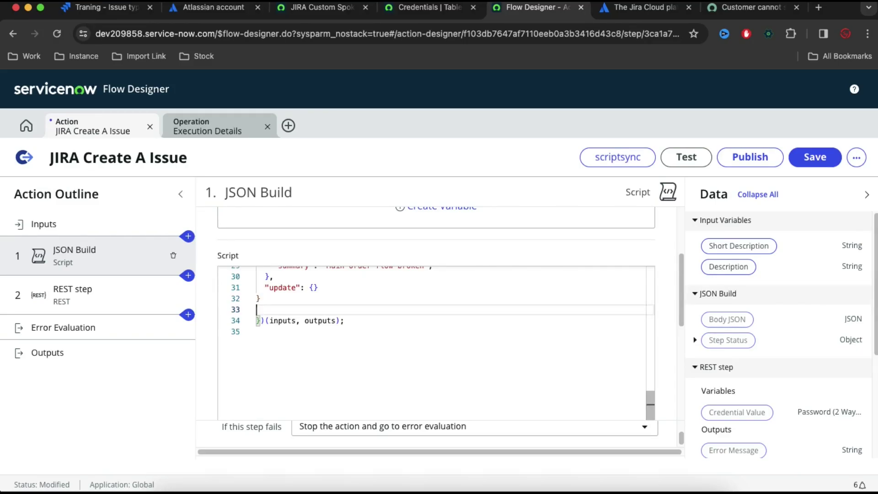
{"action": "type", "text": "outputs.body_json ="}
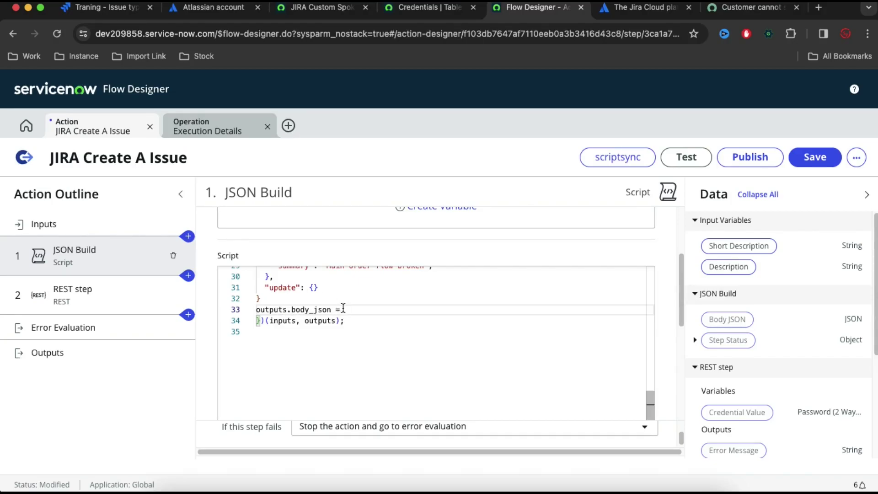
{"action": "scroll", "coordinate": [343, 308], "scroll_direction": "up", "scroll_amount": 5}
{"action": "double_click", "coordinate": [296, 316]}
{"action": "key", "text": "super+c"}
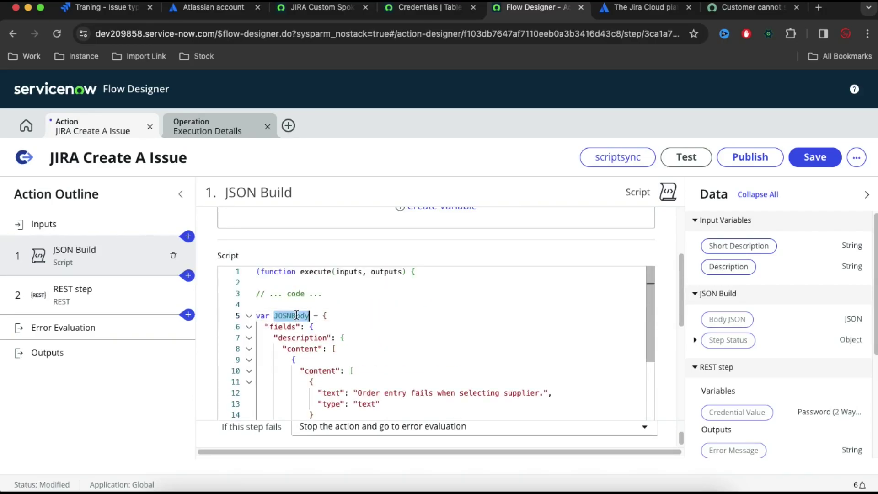
{"action": "scroll", "coordinate": [296, 316], "scroll_direction": "down", "scroll_amount": 6}
{"action": "scroll", "coordinate": [296, 315], "scroll_direction": "up", "scroll_amount": 2}
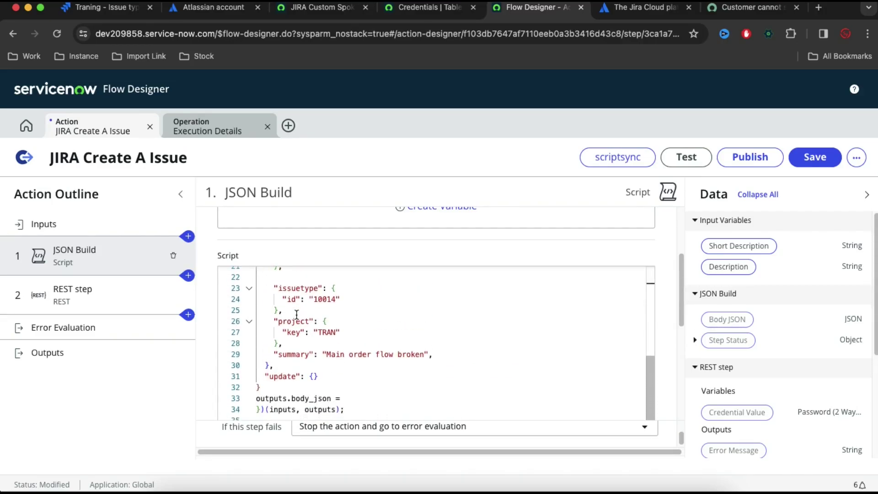
{"action": "left_click", "coordinate": [349, 398]}
{"action": "key", "text": "super+v"}
{"action": "type", "text": ";"}
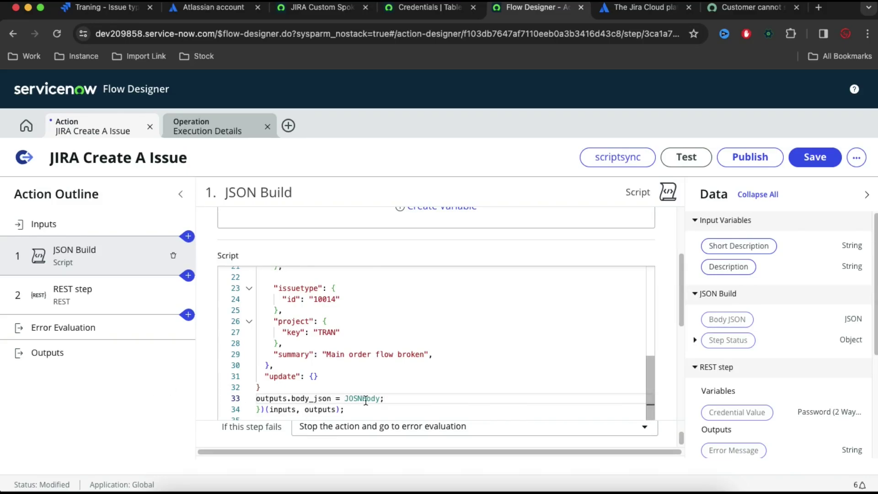
In the REST step, set the text request body to the JSON Build step's Body JSON output.
{"action": "scroll", "coordinate": [344, 375], "scroll_direction": "up", "scroll_amount": 5}
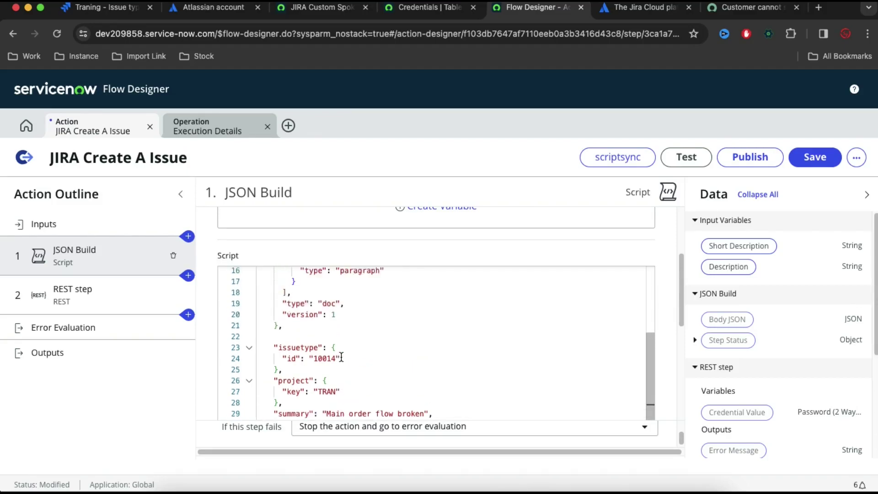
{"action": "scroll", "coordinate": [341, 357], "scroll_direction": "down", "scroll_amount": 9}
{"action": "scroll", "coordinate": [341, 357], "scroll_direction": "up", "scroll_amount": 5}
{"action": "scroll", "coordinate": [490, 270], "scroll_direction": "down", "scroll_amount": 3}
{"action": "left_click", "coordinate": [117, 248]}
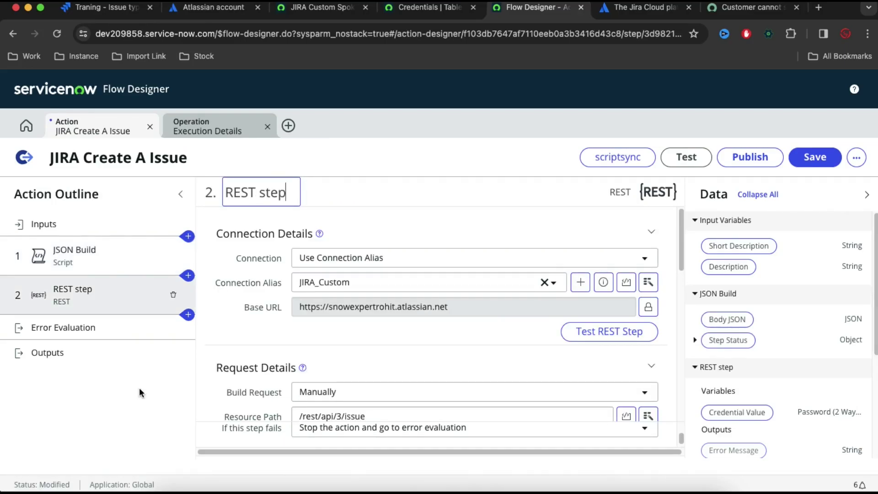
{"action": "scroll", "coordinate": [269, 350], "scroll_direction": "down", "scroll_amount": 7}
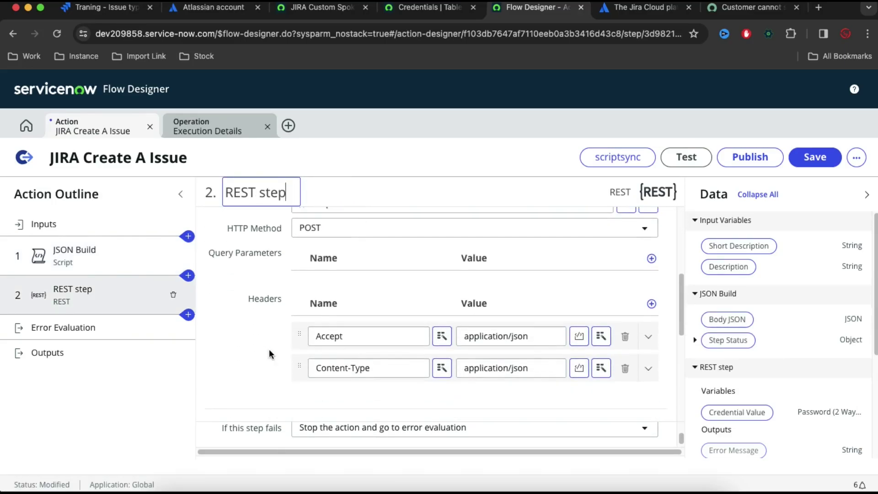
{"action": "left_click", "coordinate": [357, 393]}
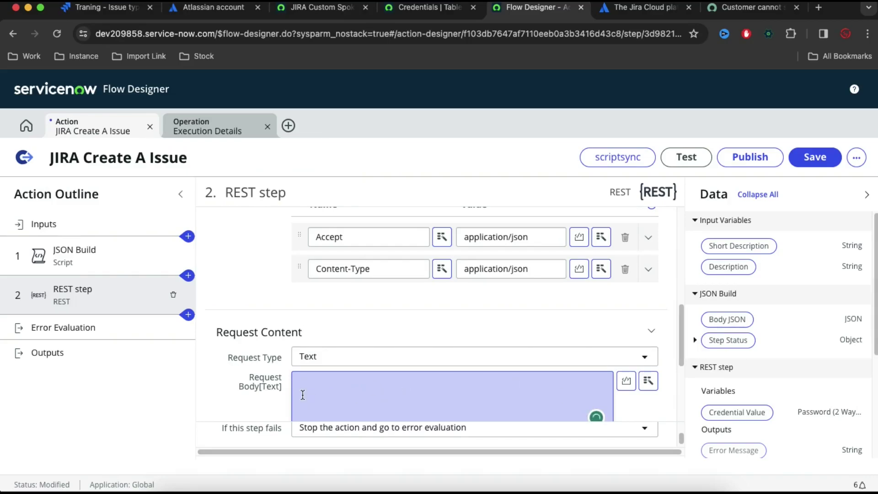
{"action": "left_click", "coordinate": [648, 381]}
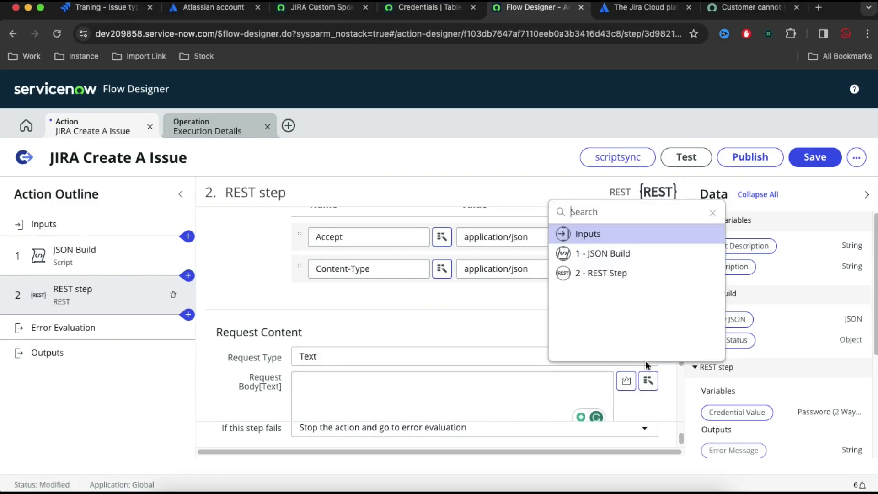
{"action": "left_click", "coordinate": [615, 254]}
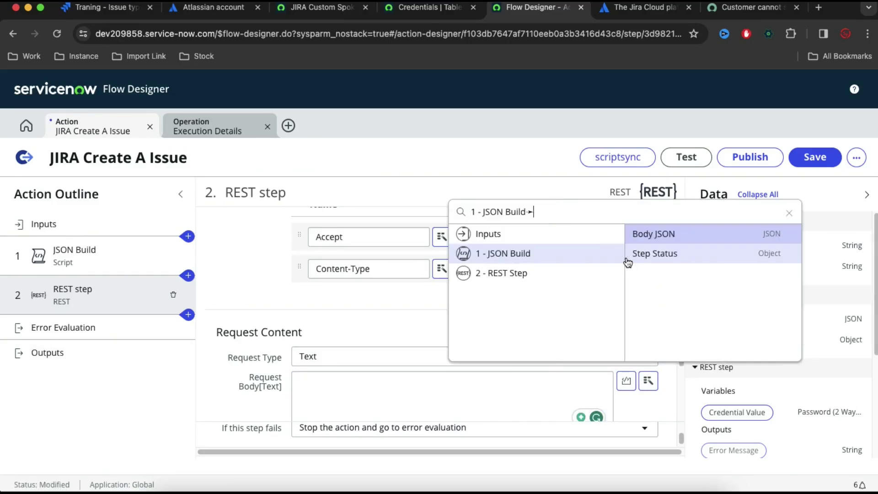
{"action": "left_click", "coordinate": [669, 238]}
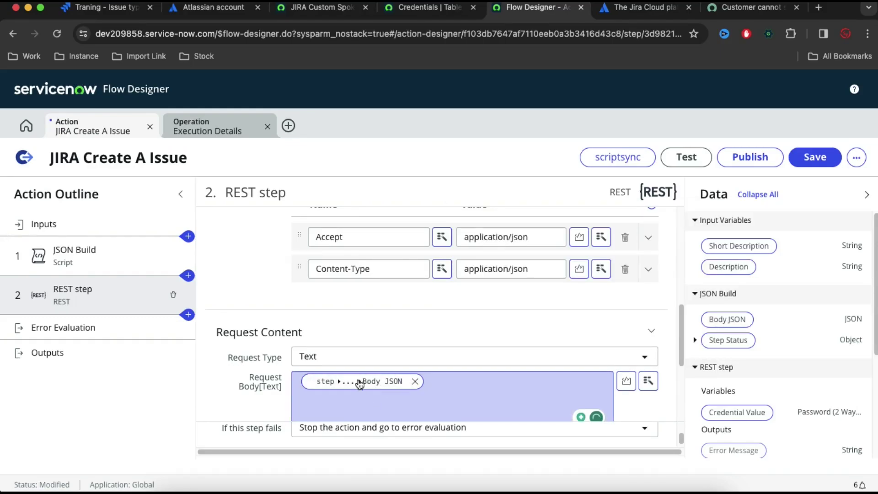
Test the action with short description "short JSON" and description "Dec JSON", and open the test's execution details.
{"action": "left_click", "coordinate": [689, 157]}
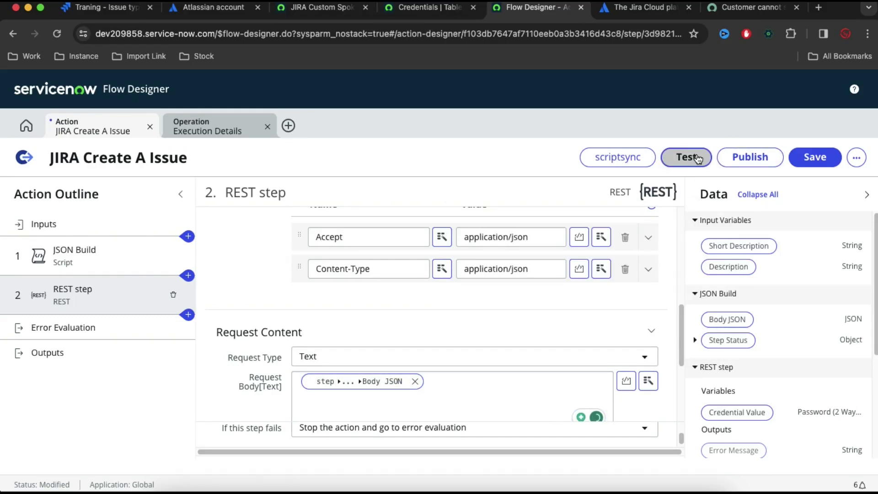
{"action": "type", "text": "sho"}
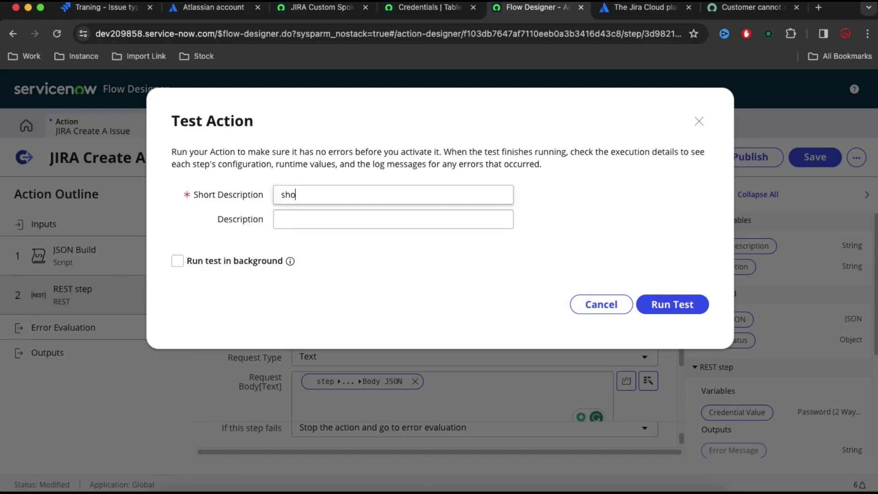
{"action": "type", "text": "rt JSO"}
{"action": "key", "text": "BackSpace"}
{"action": "key", "text": "BackSpace"}
{"action": "key", "text": "BackSpace"}
{"action": "type", "text": "JSO"}
{"action": "left_click", "coordinate": [393, 219]}
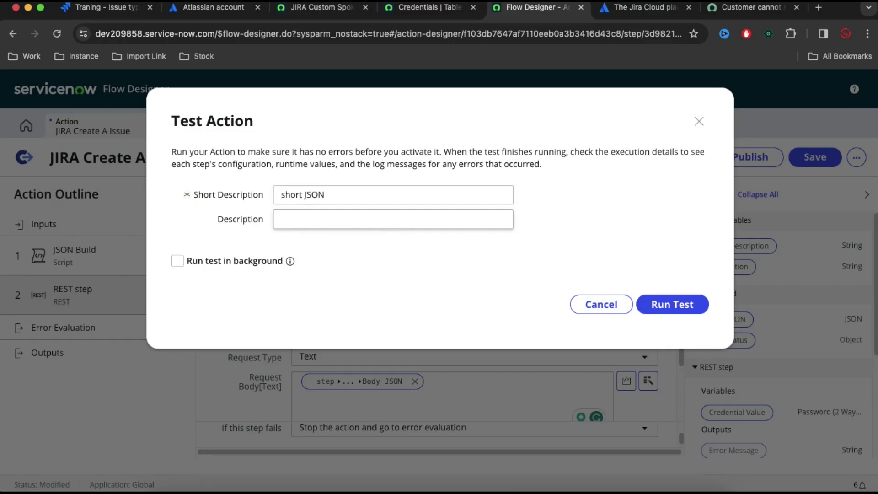
{"action": "type", "text": "Dec JSON"}
{"action": "left_click", "coordinate": [671, 304]}
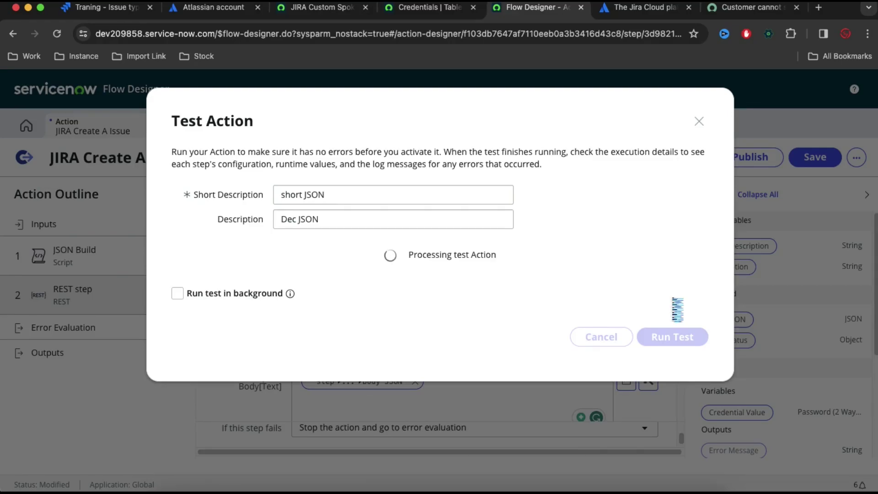
{"action": "left_click", "coordinate": [405, 255]}
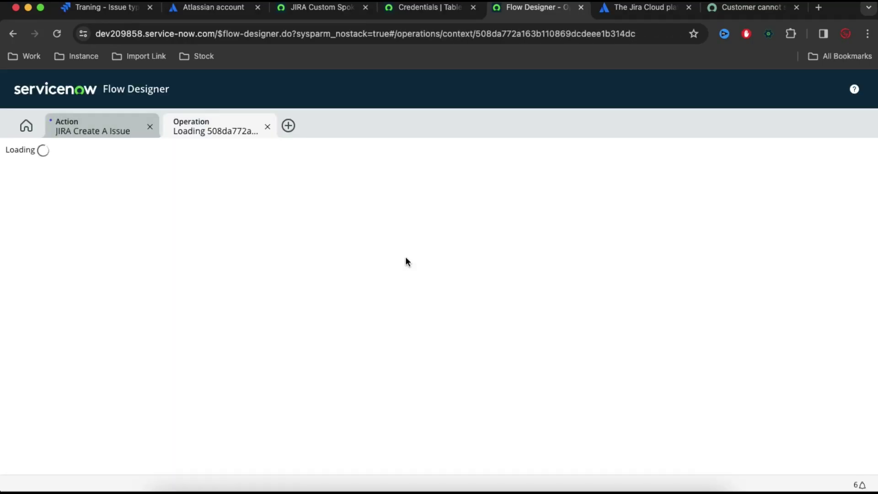
Examine the test run's step details, checking the Body JSON output, the REST request body and the issue ID in the response body.
{"action": "scroll", "coordinate": [406, 257], "scroll_direction": "down", "scroll_amount": 5}
{"action": "left_click", "coordinate": [73, 381]}
{"action": "scroll", "coordinate": [212, 373], "scroll_direction": "down", "scroll_amount": 8}
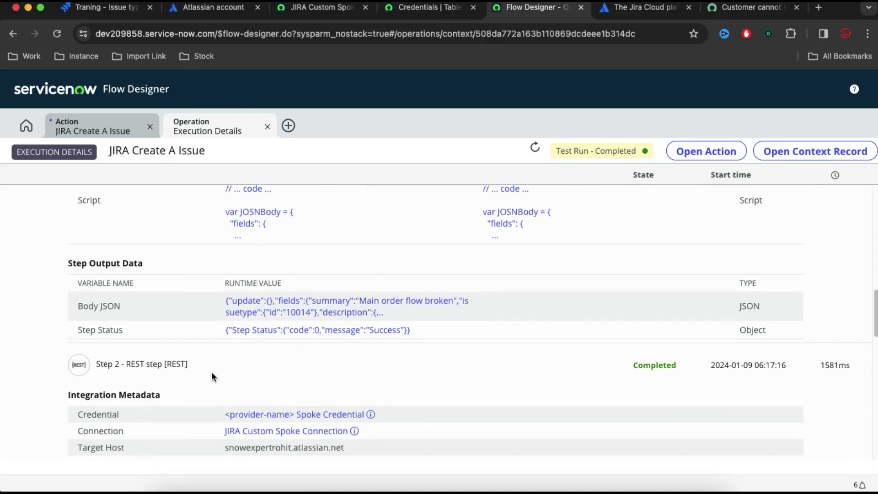
{"action": "scroll", "coordinate": [211, 373], "scroll_direction": "down", "scroll_amount": 8}
{"action": "scroll", "coordinate": [212, 373], "scroll_direction": "down", "scroll_amount": 1}
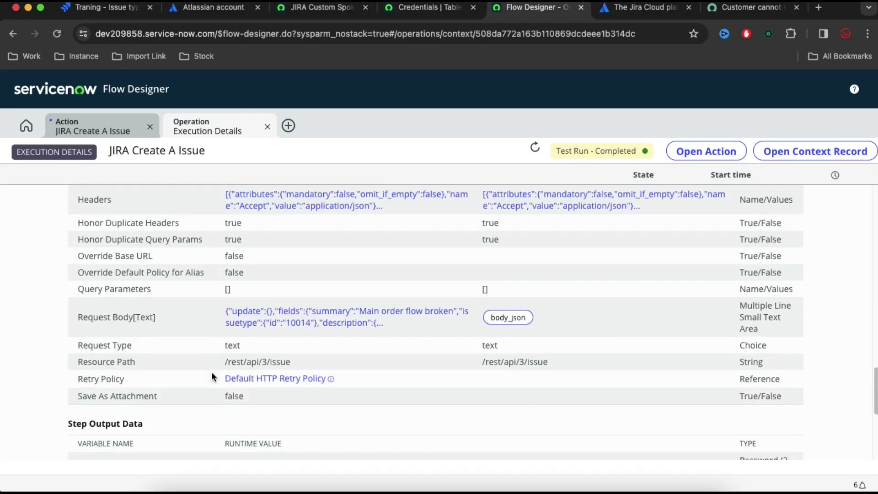
{"action": "scroll", "coordinate": [212, 376], "scroll_direction": "down", "scroll_amount": 4}
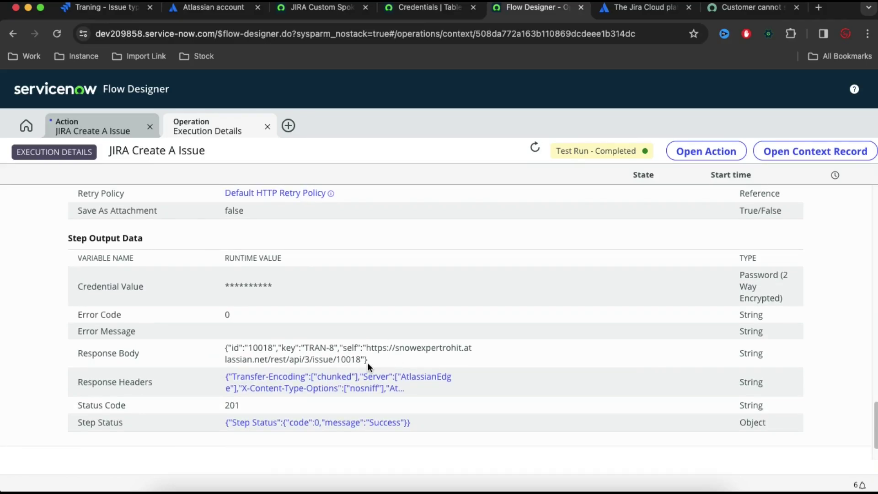
{"action": "left_click_drag", "start_coordinate": [364, 359], "coordinate": [341, 360]}
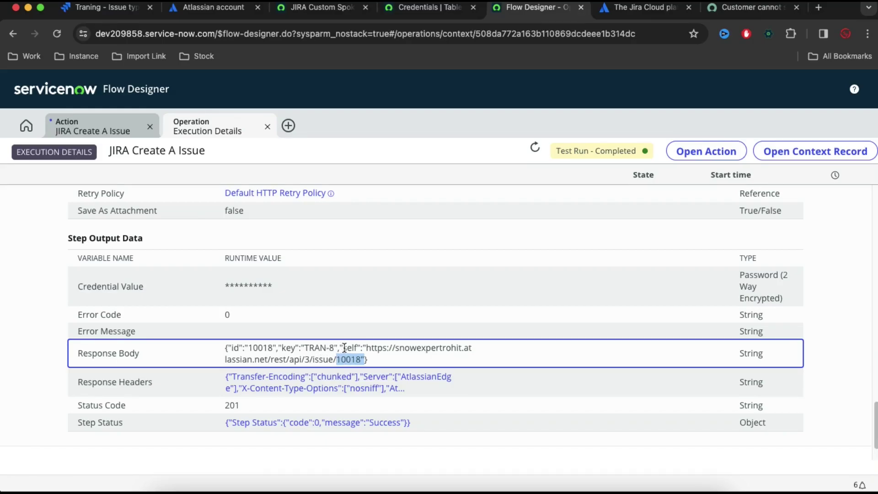
Switch to Jira and open the Traning project's backlog to check for the newly created issue.
{"action": "left_click", "coordinate": [128, 8]}
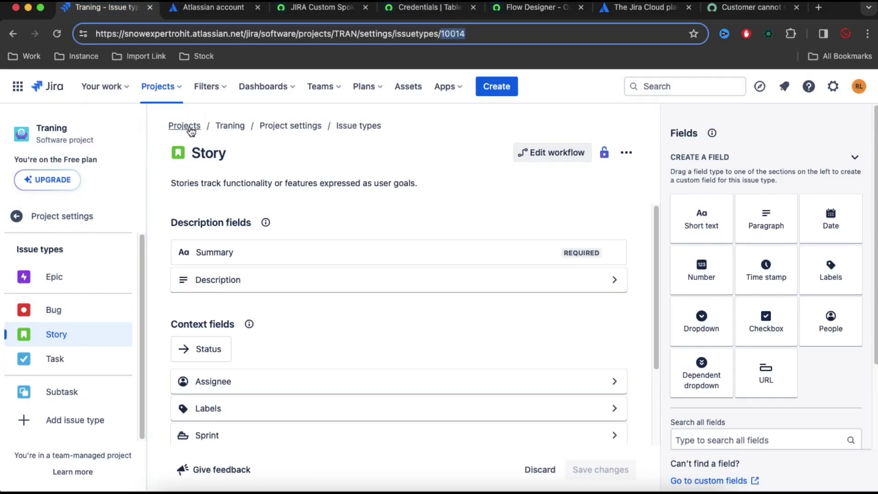
{"action": "left_click", "coordinate": [231, 127]}
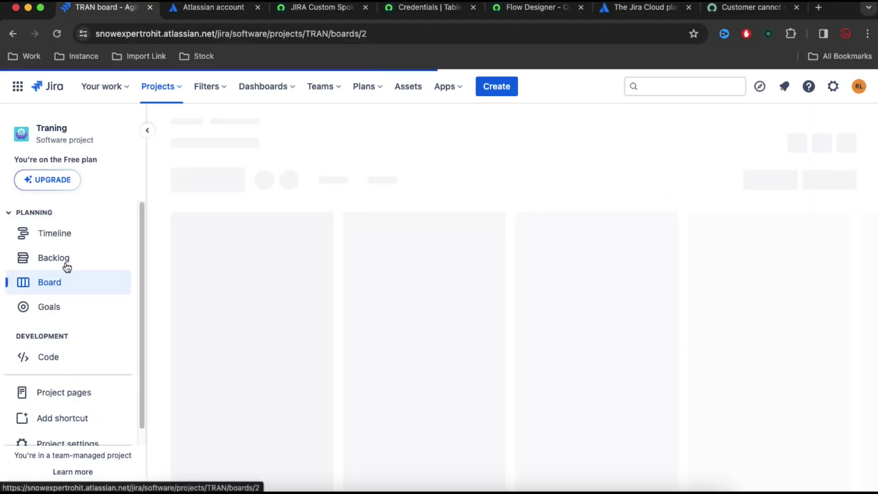
{"action": "left_click", "coordinate": [66, 266]}
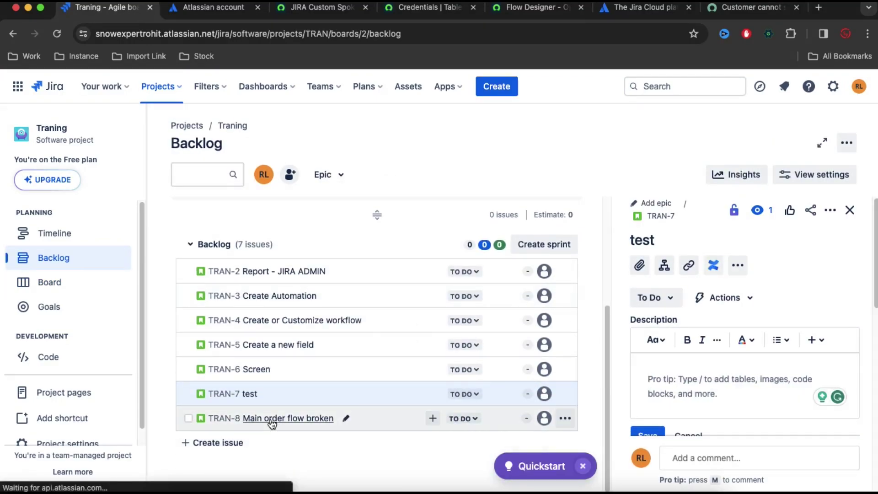
Return to the JIRA Create A Issue action in Flow Designer and dismiss the test dialog.
{"action": "left_click", "coordinate": [515, 10]}
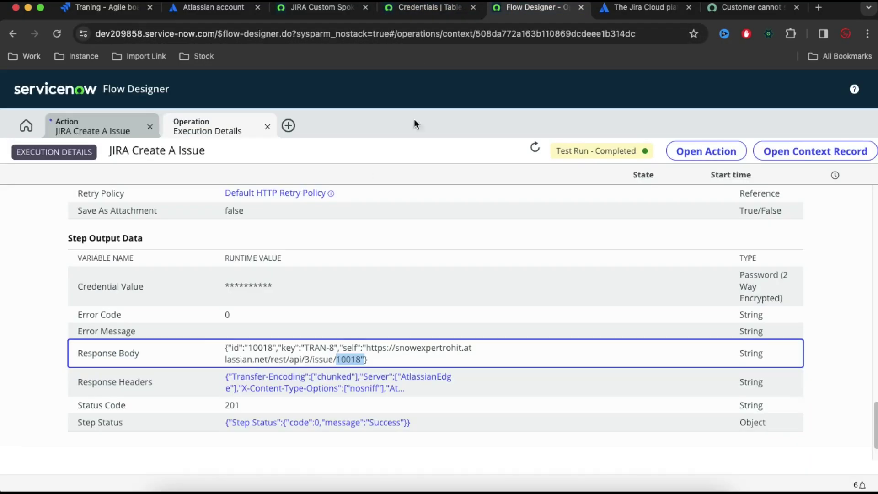
{"action": "left_click", "coordinate": [100, 127]}
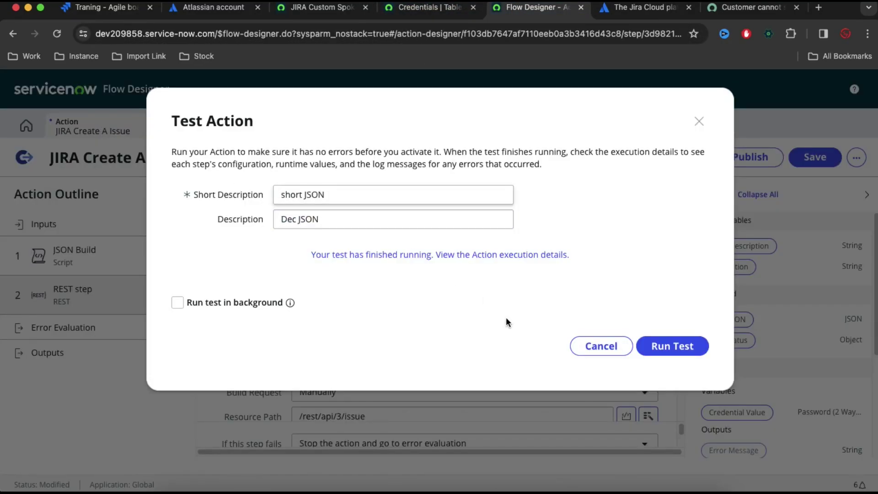
{"action": "left_click", "coordinate": [595, 347]}
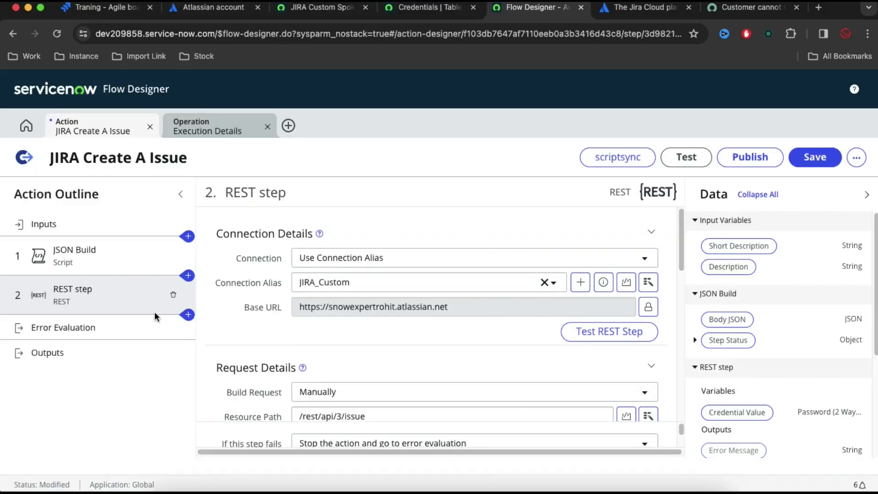
In the JSON Build step, create an input variable named short that takes the action's Short Description input.
{"action": "left_click", "coordinate": [91, 263]}
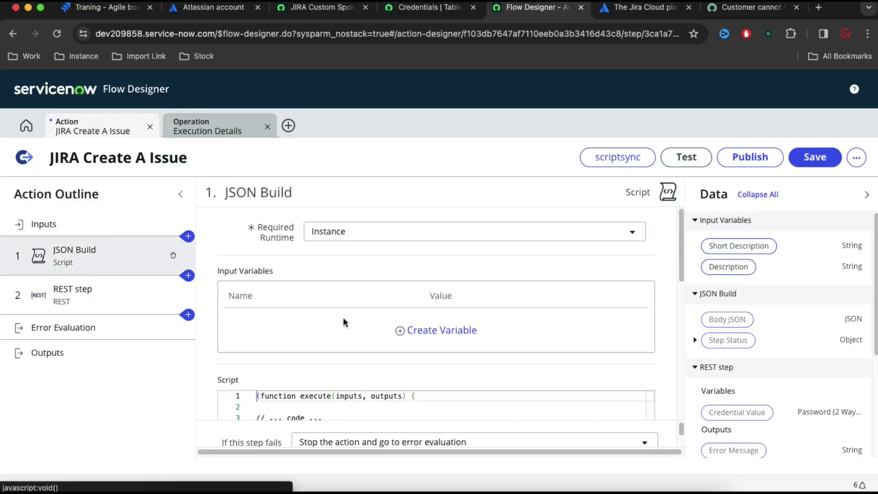
{"action": "left_click", "coordinate": [442, 335]}
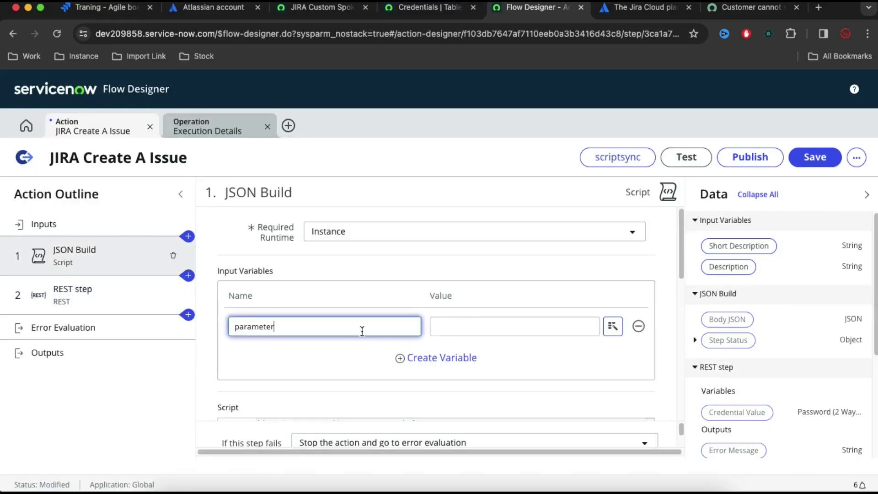
{"action": "left_click_drag", "start_coordinate": [334, 326], "coordinate": [226, 314]}
{"action": "type", "text": "short"}
{"action": "left_click", "coordinate": [518, 329]}
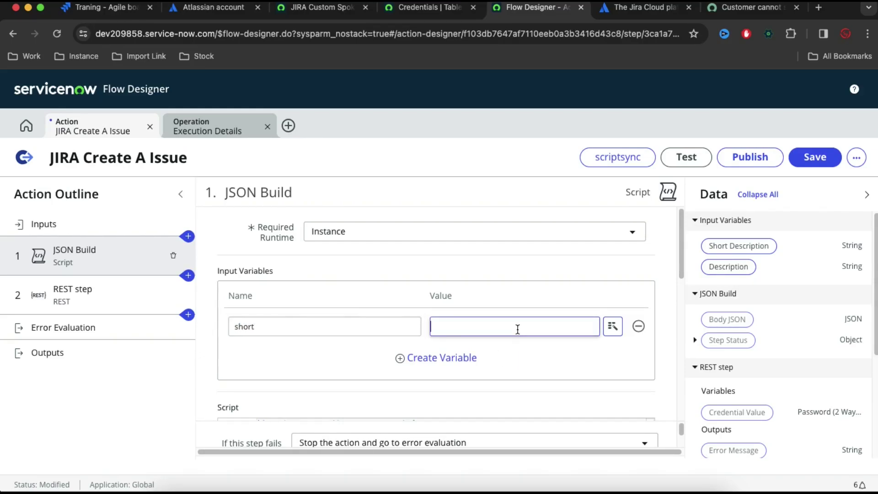
{"action": "left_click", "coordinate": [614, 326]}
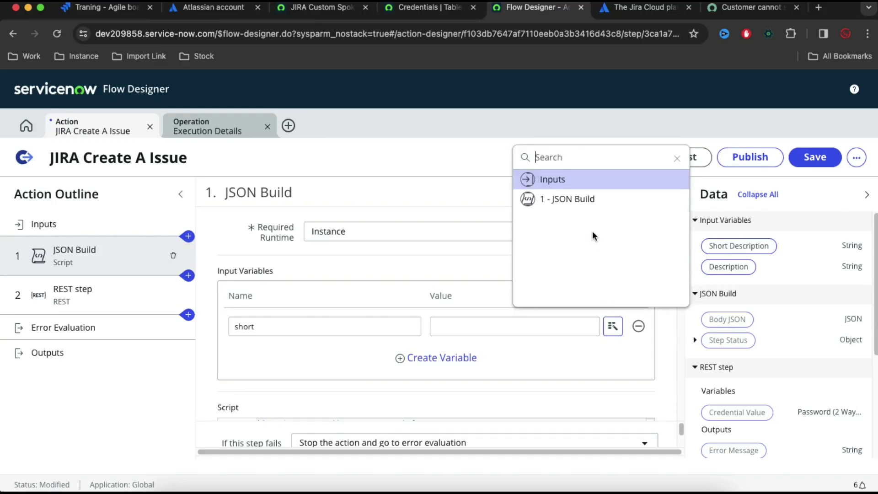
{"action": "left_click", "coordinate": [585, 182]}
{"action": "left_click", "coordinate": [618, 188]}
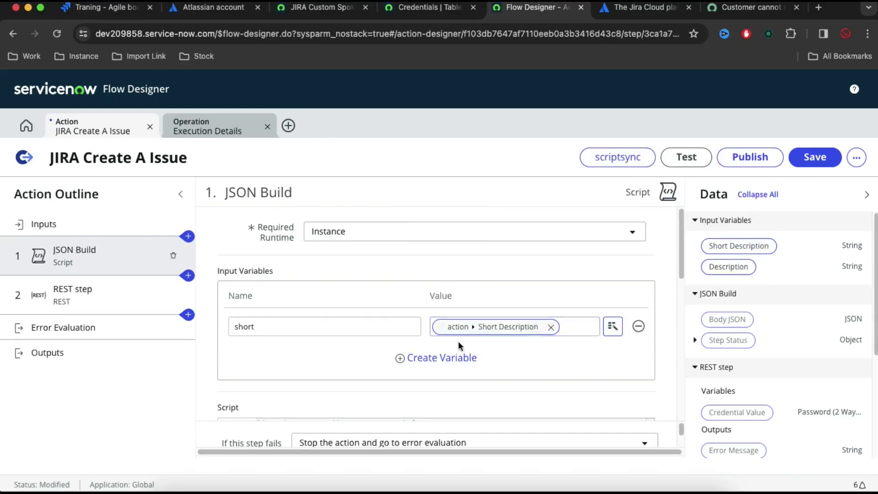
Create a second script input variable named decs that takes the action's Description input.
{"action": "left_click", "coordinate": [442, 357]}
{"action": "key", "text": "super+a"}
{"action": "key", "text": "BackSpace"}
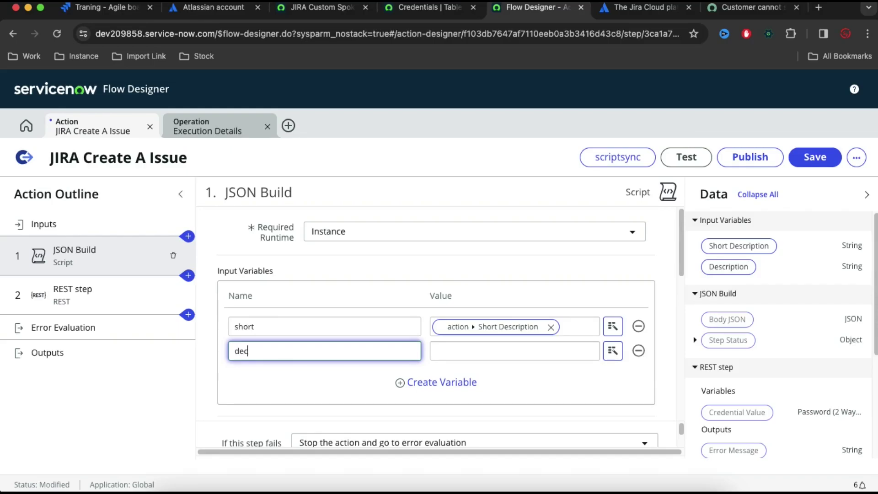
{"action": "type", "text": "decs"}
{"action": "left_click", "coordinate": [498, 355]}
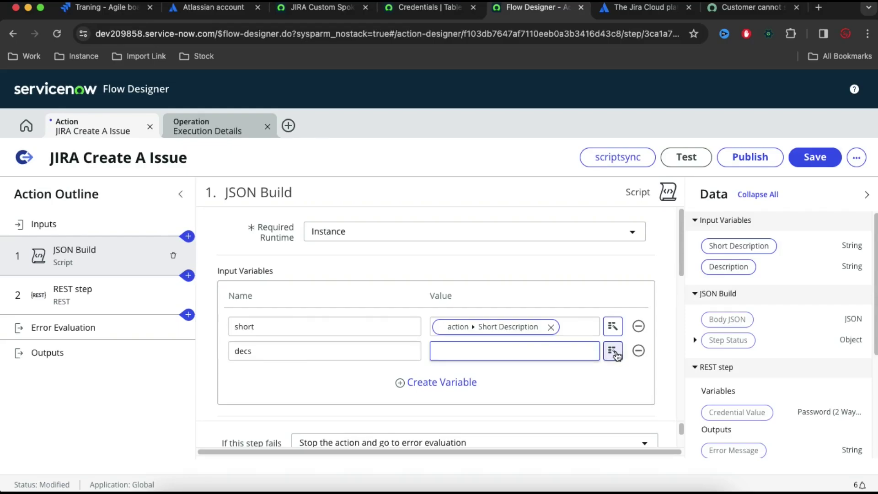
{"action": "left_click", "coordinate": [613, 351]}
{"action": "left_click", "coordinate": [612, 205]}
{"action": "left_click", "coordinate": [627, 224]}
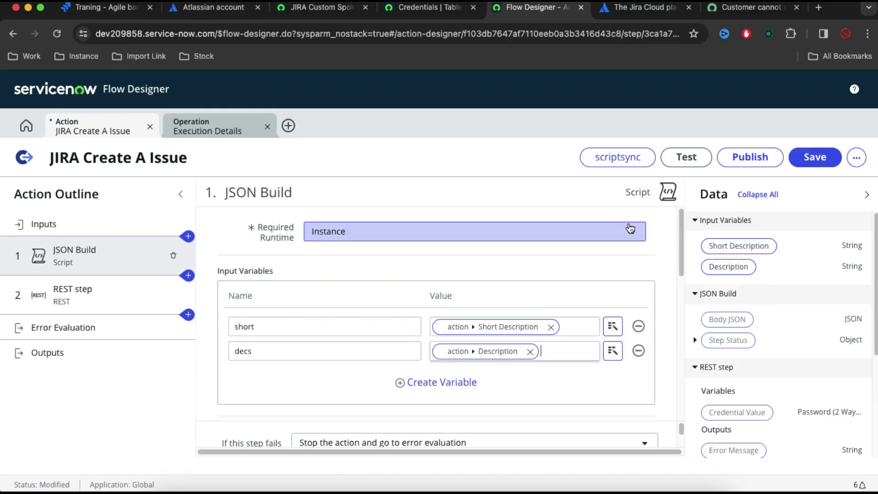
In the JSON Build script, replace the hard-coded description text value with inputs.decs.
{"action": "scroll", "coordinate": [297, 326], "scroll_direction": "down", "scroll_amount": 5}
{"action": "left_click", "coordinate": [251, 255]}
{"action": "double_click", "coordinate": [251, 255]}
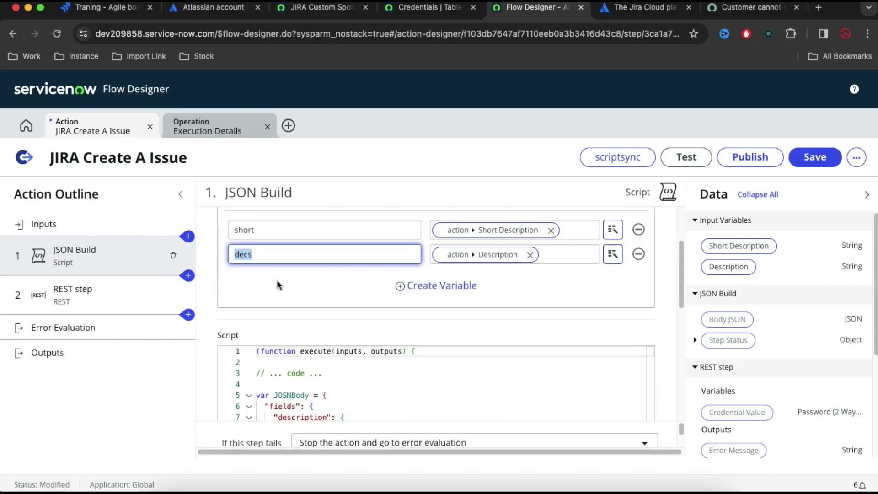
{"action": "scroll", "coordinate": [273, 296], "scroll_direction": "down", "scroll_amount": 5}
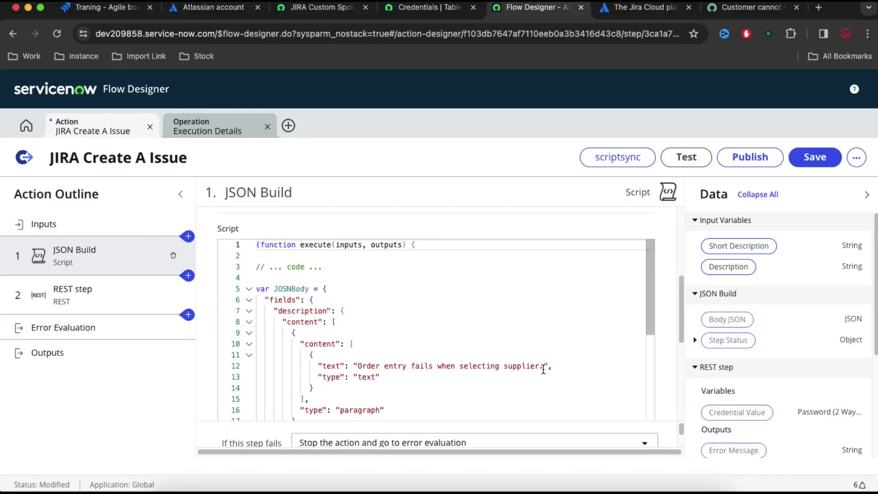
{"action": "left_click_drag", "start_coordinate": [550, 368], "coordinate": [353, 363]}
{"action": "key", "text": "BackSpace"}
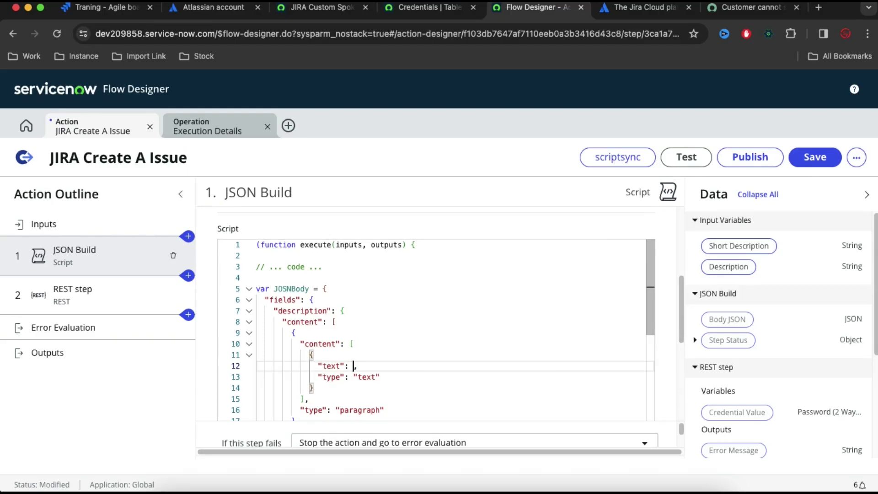
{"action": "type", "text": "inputs.decs"}
Replace the payload's hard-coded summary value with inputs.short and save the action.
{"action": "scroll", "coordinate": [435, 330], "scroll_direction": "down", "scroll_amount": 7}
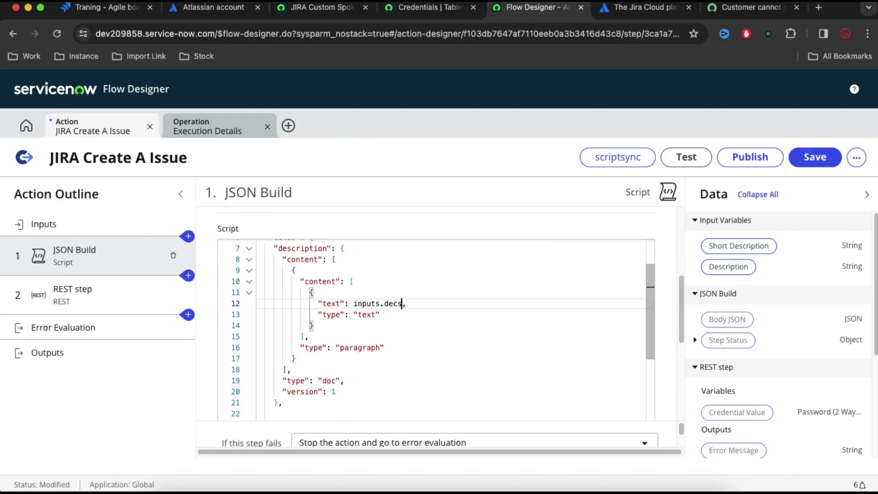
{"action": "scroll", "coordinate": [435, 329], "scroll_direction": "down", "scroll_amount": 2}
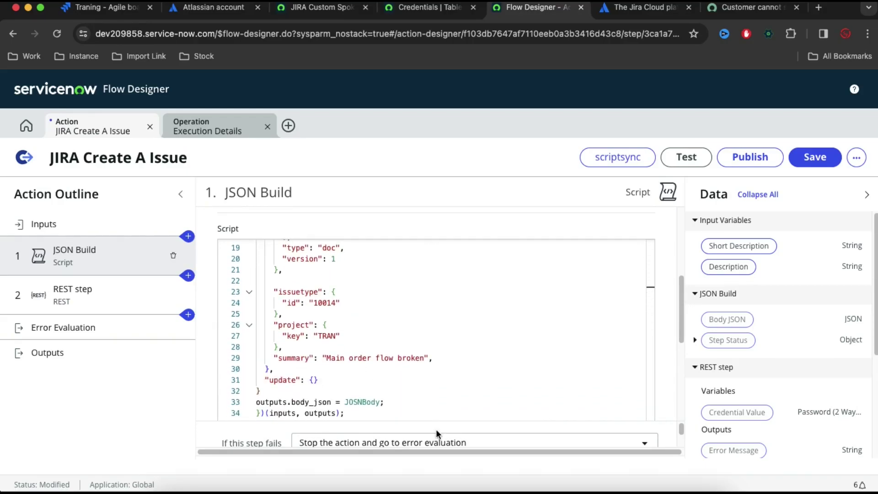
{"action": "left_click_drag", "start_coordinate": [429, 358], "coordinate": [323, 354]}
{"action": "key", "text": "BackSpace"}
{"action": "type", "text": "inputs.,"}
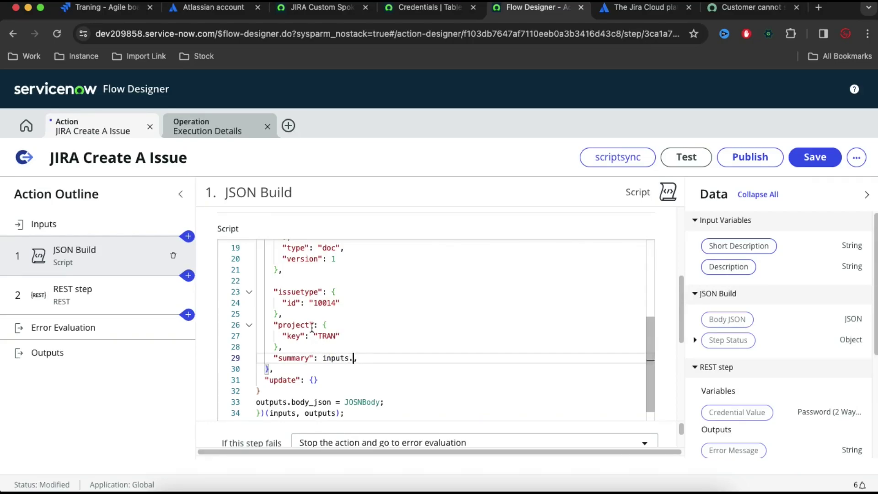
{"action": "scroll", "coordinate": [314, 339], "scroll_direction": "up", "scroll_amount": 6}
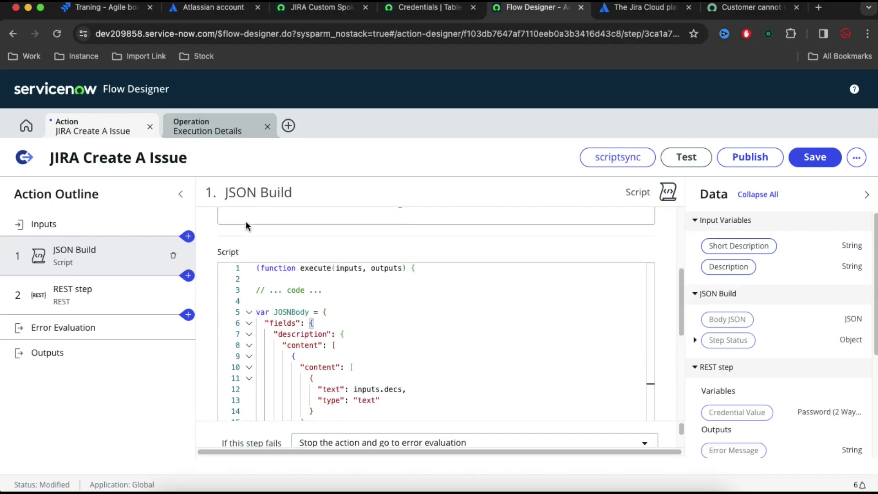
{"action": "scroll", "coordinate": [246, 226], "scroll_direction": "up", "scroll_amount": 3}
{"action": "left_click", "coordinate": [245, 228]}
{"action": "double_click", "coordinate": [246, 228]}
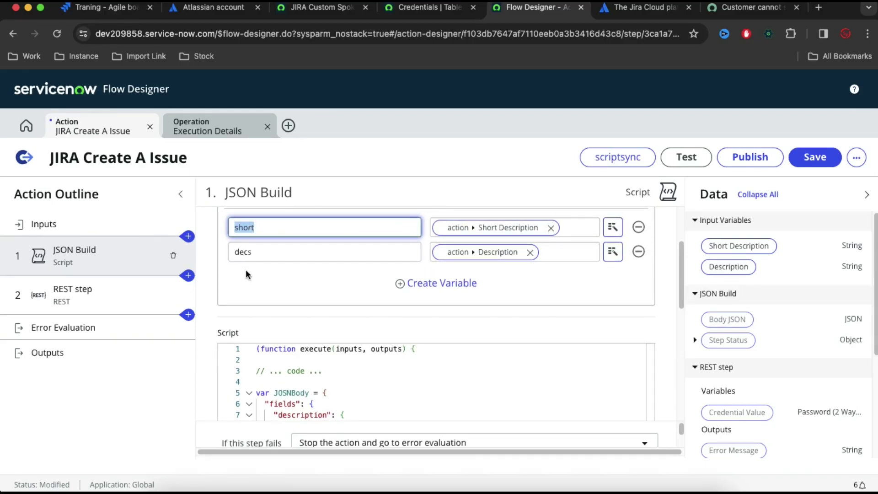
{"action": "scroll", "coordinate": [247, 281], "scroll_direction": "down", "scroll_amount": 6}
{"action": "scroll", "coordinate": [247, 281], "scroll_direction": "down", "scroll_amount": 3}
{"action": "left_click", "coordinate": [353, 248]}
{"action": "type", "text": "short,"}
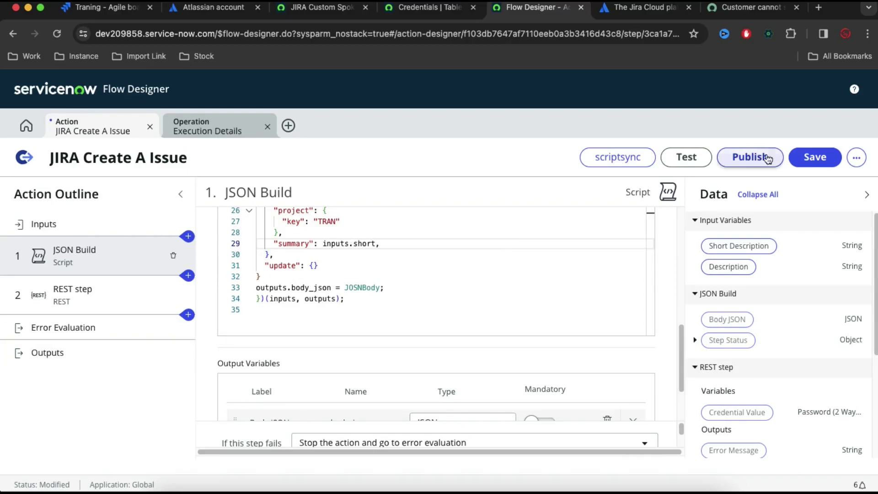
{"action": "left_click", "coordinate": [807, 157]}
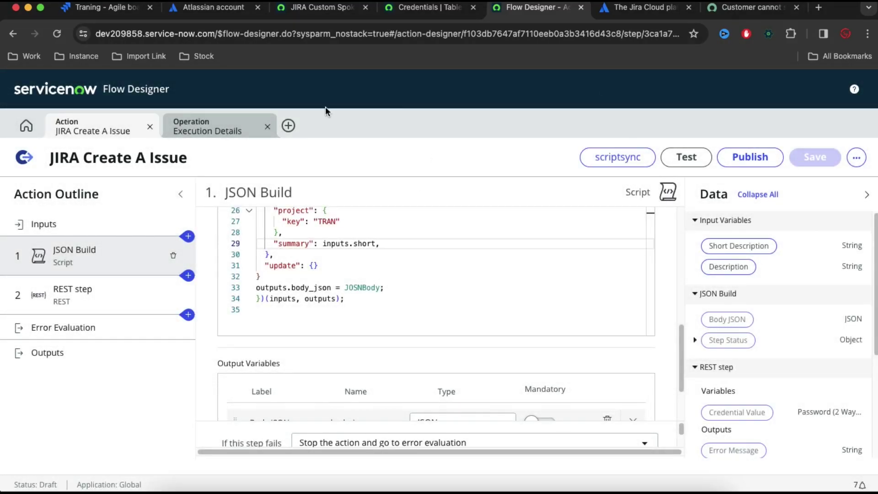
Review the REST step's request body and response body in the last test run's execution details.
{"action": "left_click", "coordinate": [215, 127]}
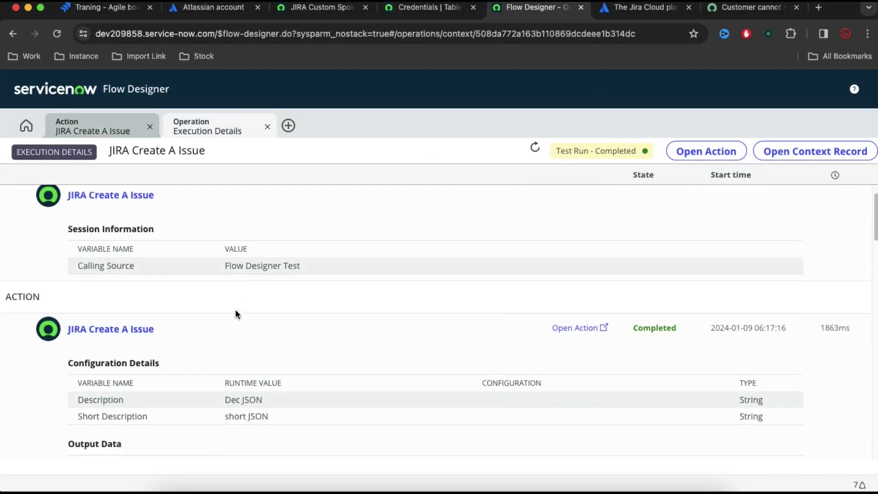
{"action": "scroll", "coordinate": [235, 309], "scroll_direction": "down", "scroll_amount": 20}
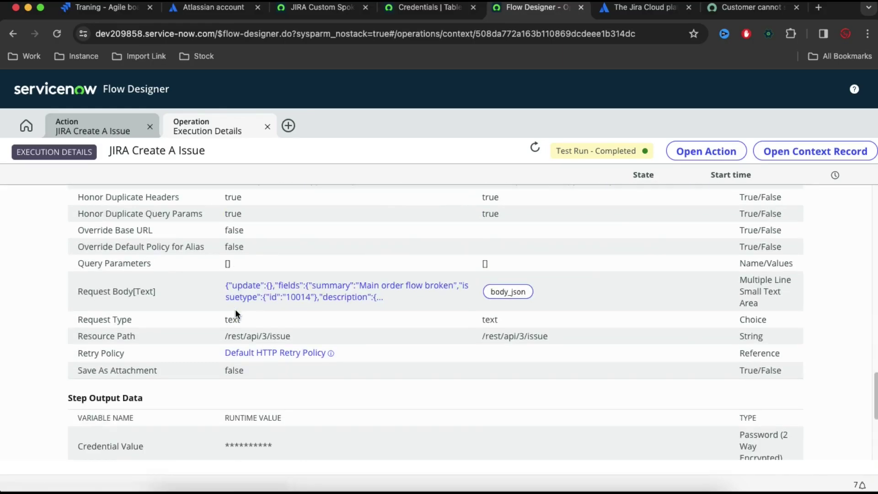
{"action": "scroll", "coordinate": [235, 310], "scroll_direction": "down", "scroll_amount": 5}
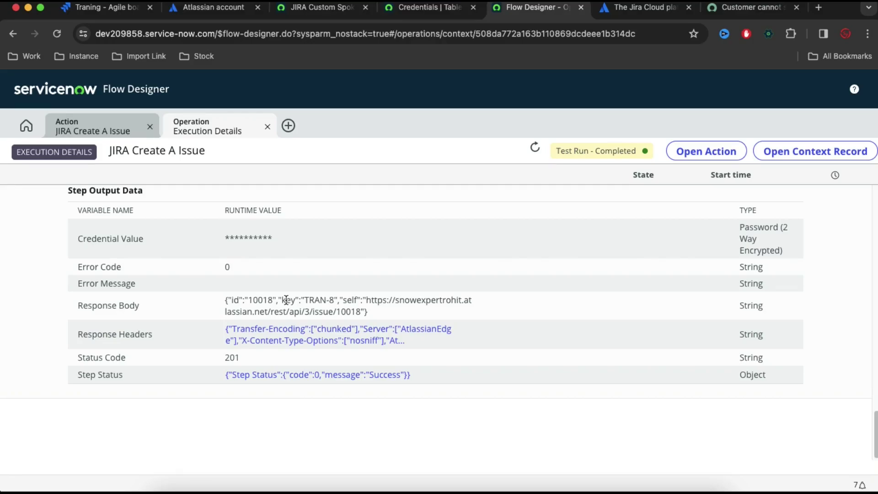
Return to the action and add a JSON Parser step directly after the REST step.
{"action": "left_click", "coordinate": [87, 134]}
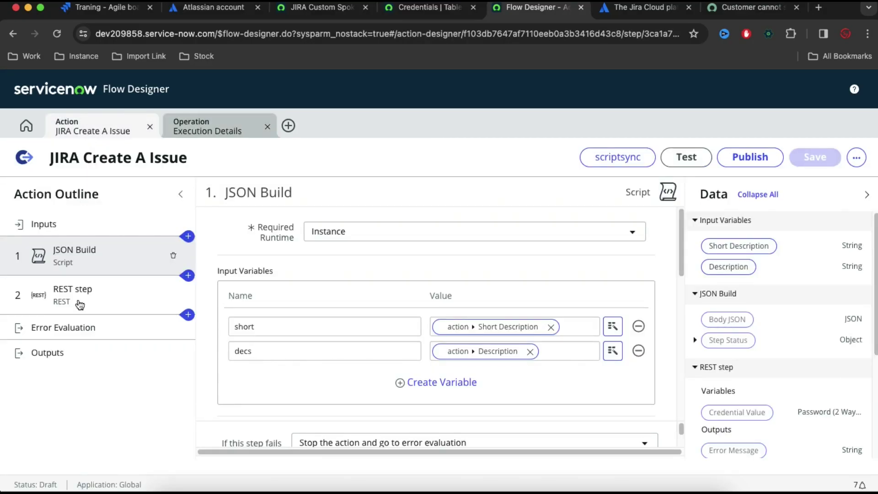
{"action": "left_click", "coordinate": [188, 315]}
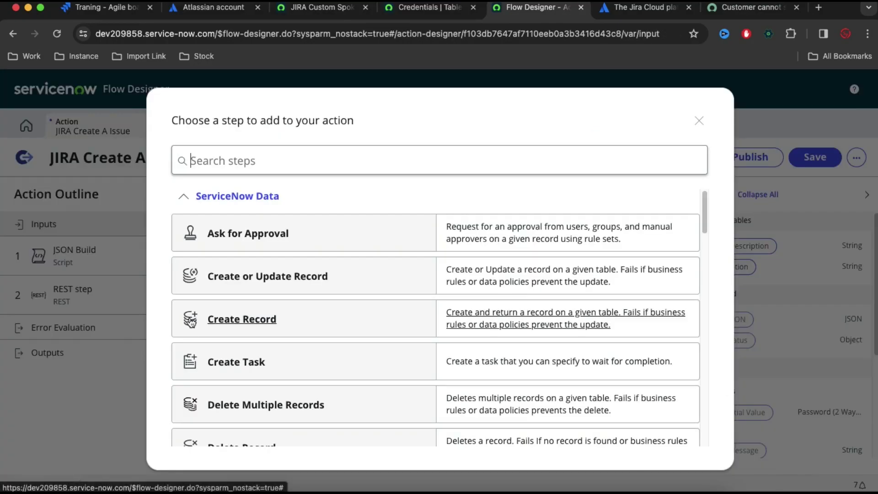
{"action": "scroll", "coordinate": [308, 353], "scroll_direction": "down", "scroll_amount": 15}
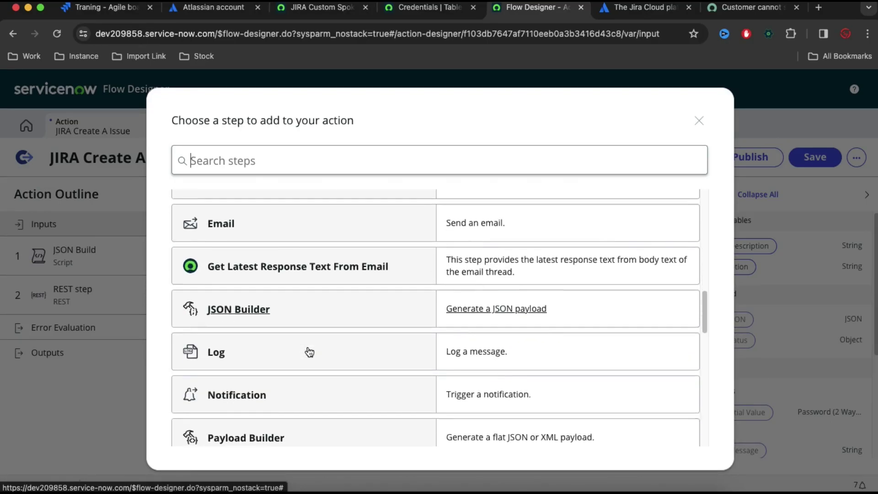
{"action": "scroll", "coordinate": [309, 351], "scroll_direction": "down", "scroll_amount": 7}
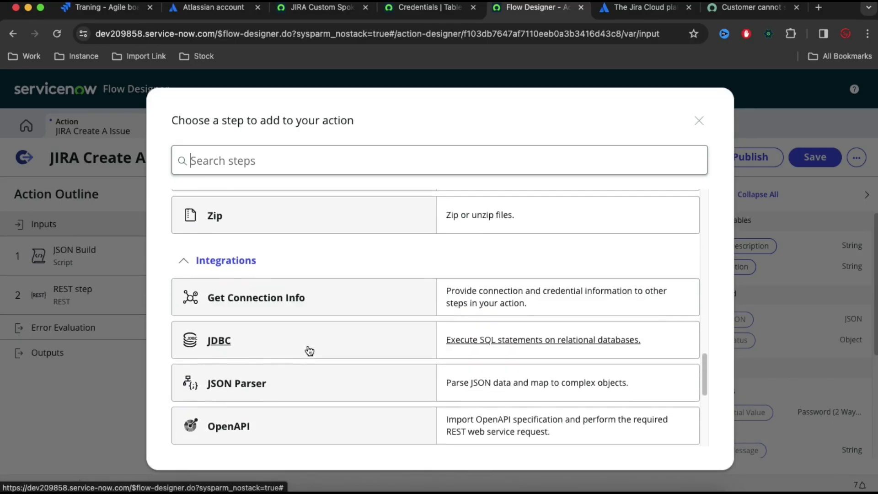
{"action": "left_click", "coordinate": [247, 342]}
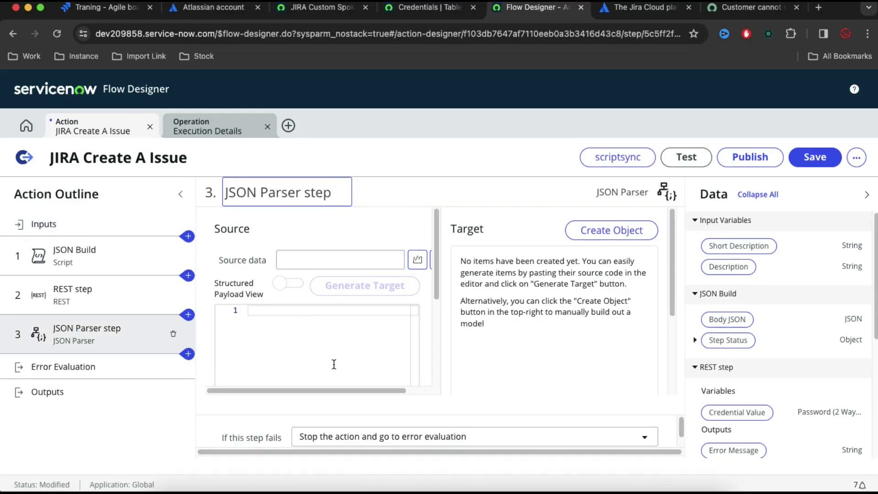
Set the JSON Parser step's source data to the REST step's Response Body data pill.
{"action": "left_click", "coordinate": [314, 336]}
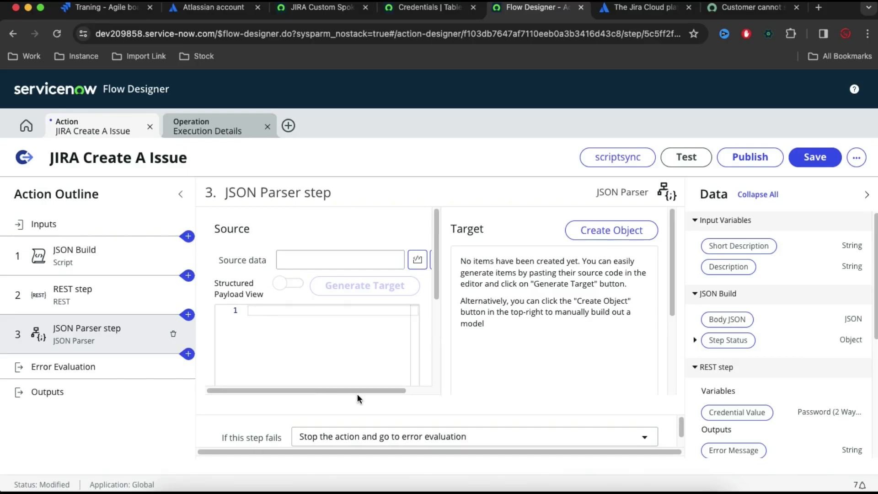
{"action": "left_click_drag", "start_coordinate": [355, 390], "coordinate": [416, 369]}
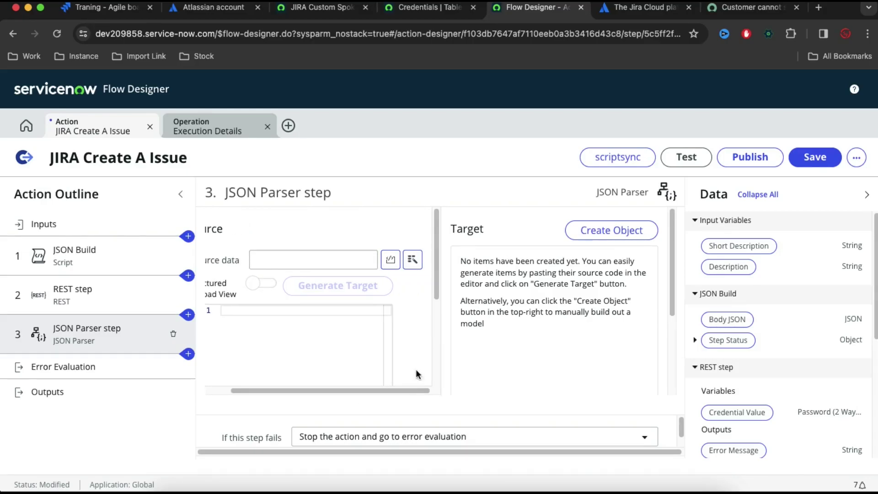
{"action": "left_click", "coordinate": [412, 260]}
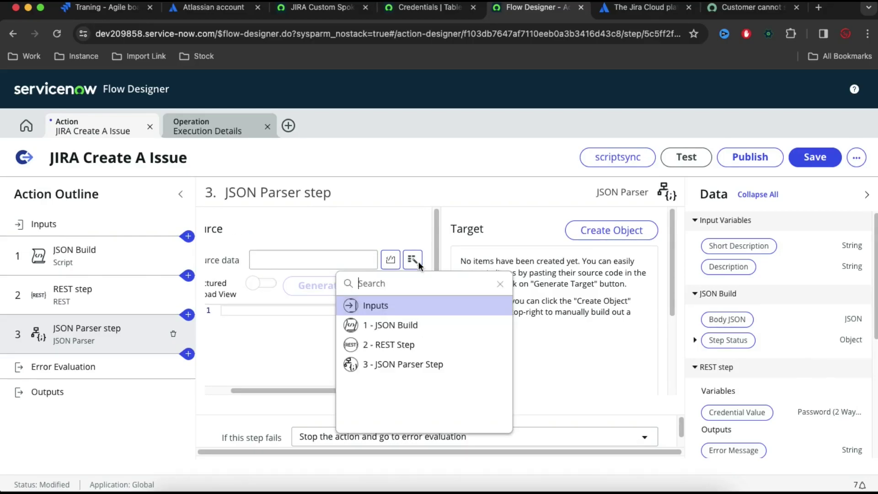
{"action": "left_click", "coordinate": [403, 350]}
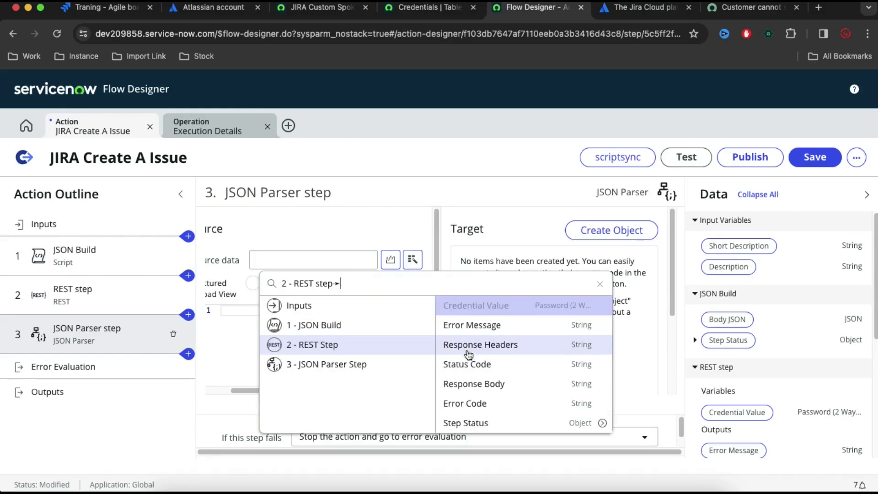
{"action": "left_click", "coordinate": [477, 384]}
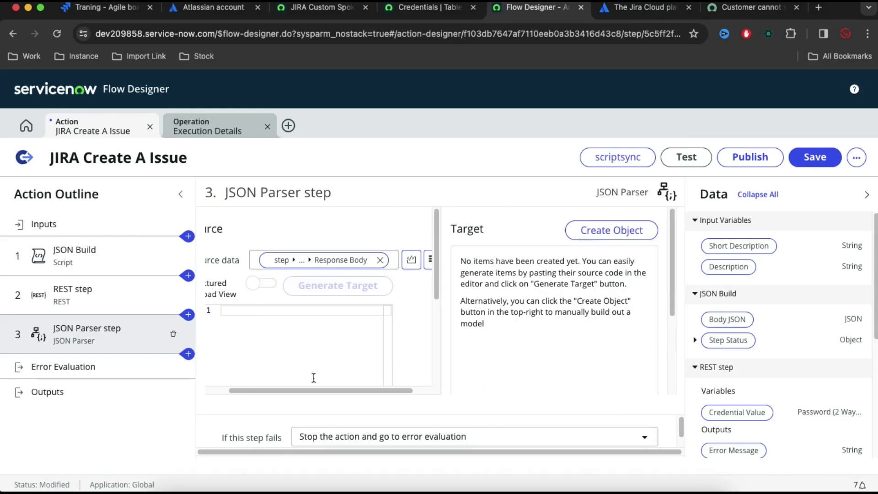
{"action": "left_click_drag", "start_coordinate": [309, 389], "coordinate": [276, 387]}
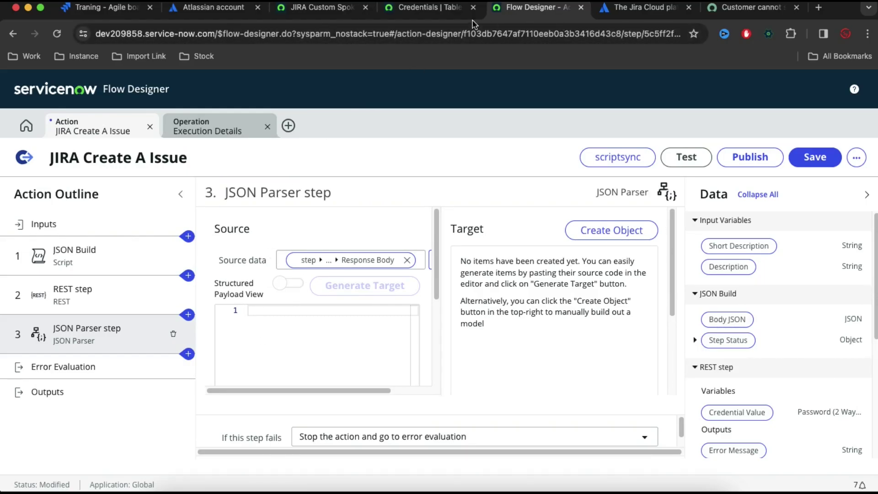
Copy the REST step's response body value from the test run's execution details into the JSON Parser step's source payload.
{"action": "left_click", "coordinate": [214, 130]}
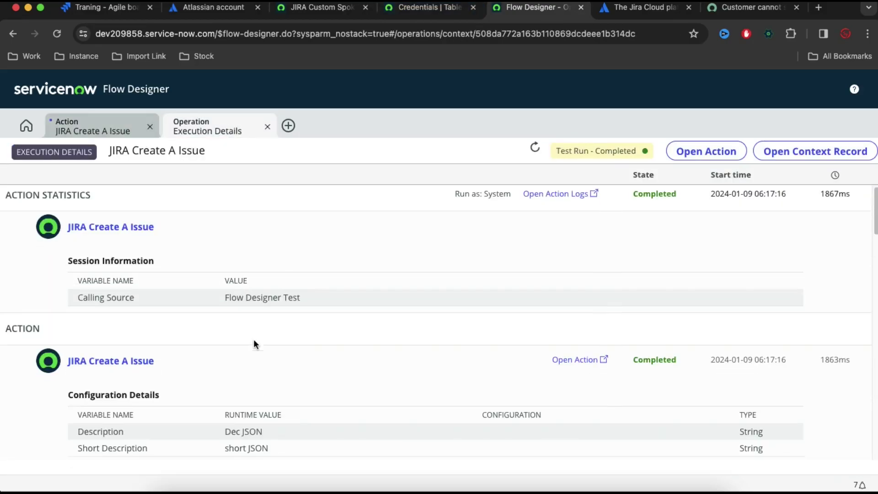
{"action": "scroll", "coordinate": [254, 344], "scroll_direction": "down", "scroll_amount": 20}
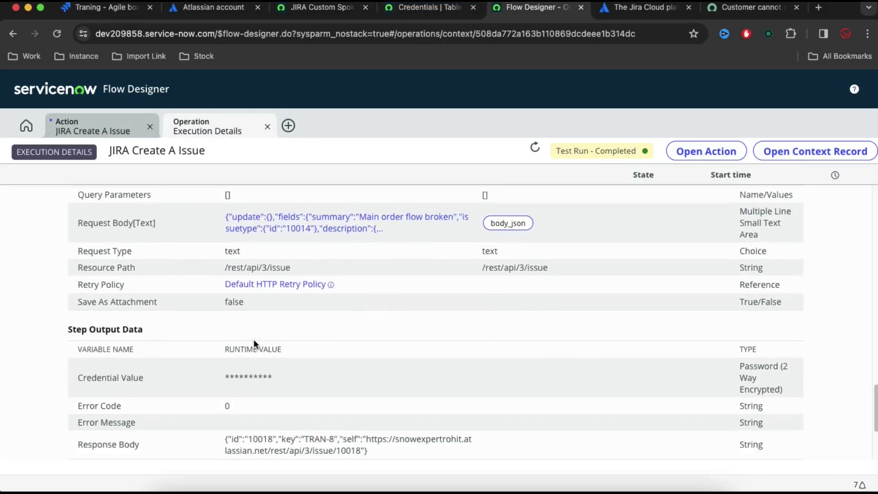
{"action": "scroll", "coordinate": [254, 343], "scroll_direction": "down", "scroll_amount": 3}
{"action": "left_click_drag", "start_coordinate": [372, 341], "coordinate": [223, 332]}
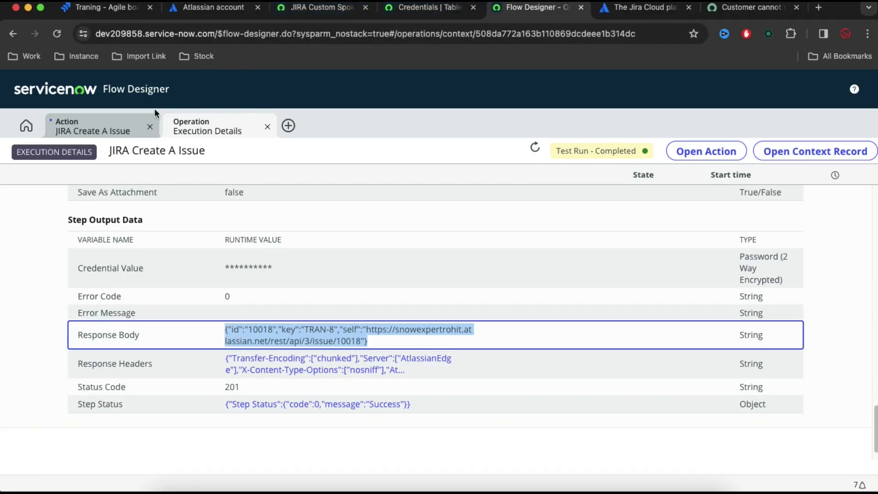
{"action": "left_click", "coordinate": [102, 127]}
{"action": "left_click", "coordinate": [321, 349]}
{"action": "key", "text": "ctrl+v"}
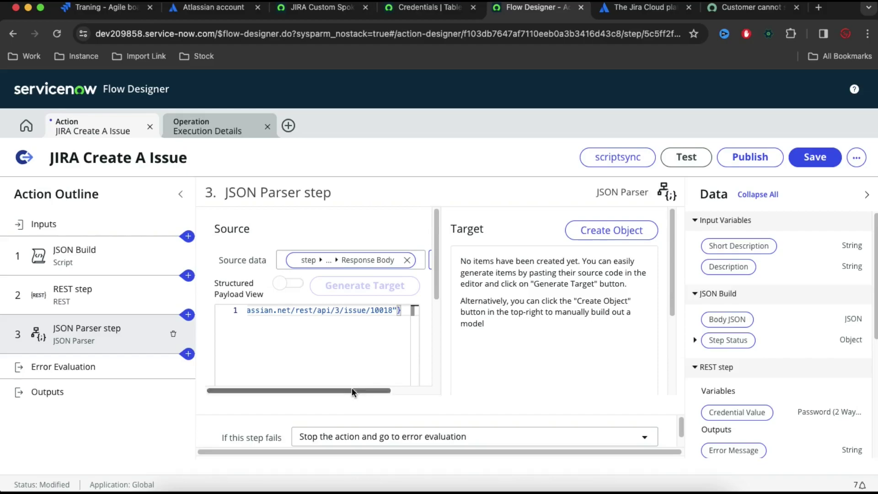
Generate the parser's target structure from the sample payload, expand its root object and save the action.
{"action": "left_click", "coordinate": [289, 295]}
{"action": "left_click", "coordinate": [349, 295]}
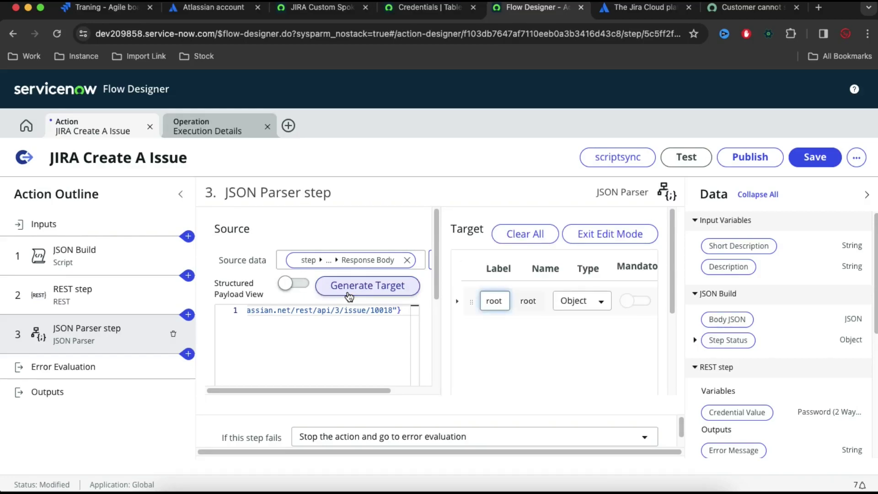
{"action": "left_click", "coordinate": [457, 300]}
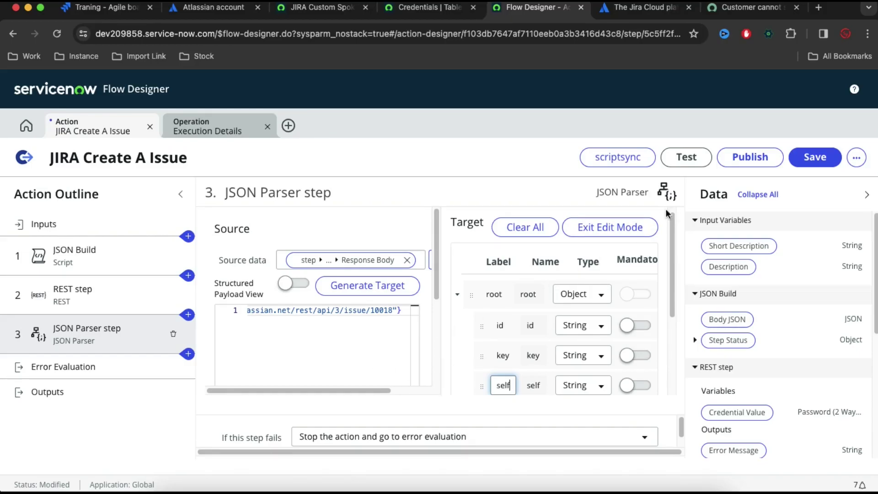
{"action": "left_click", "coordinate": [805, 162]}
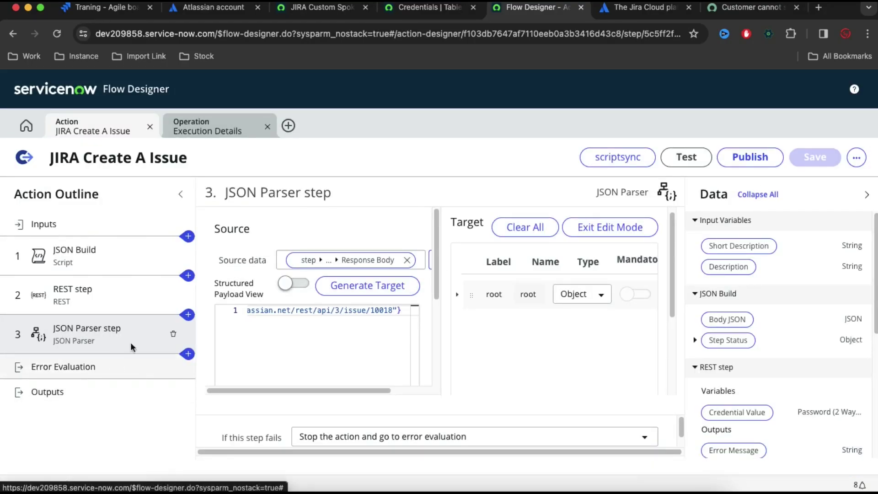
Create a string action output labelled Key.
{"action": "left_click", "coordinate": [56, 396]}
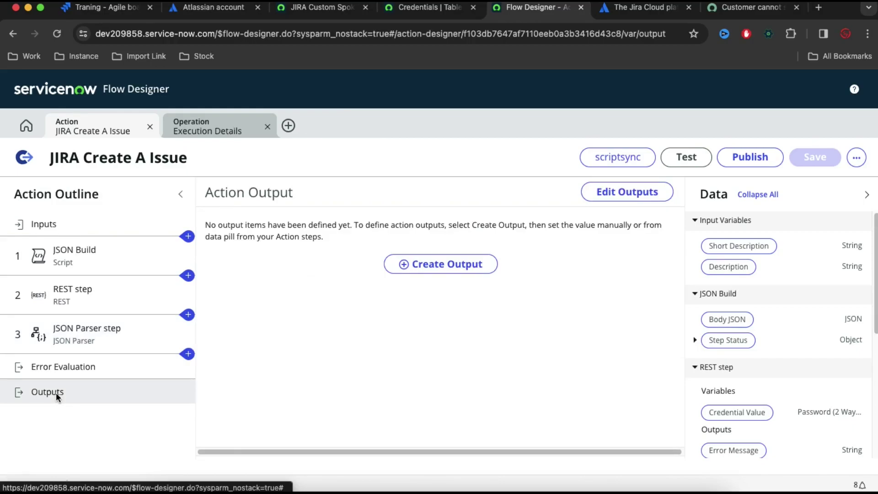
{"action": "left_click", "coordinate": [440, 270]}
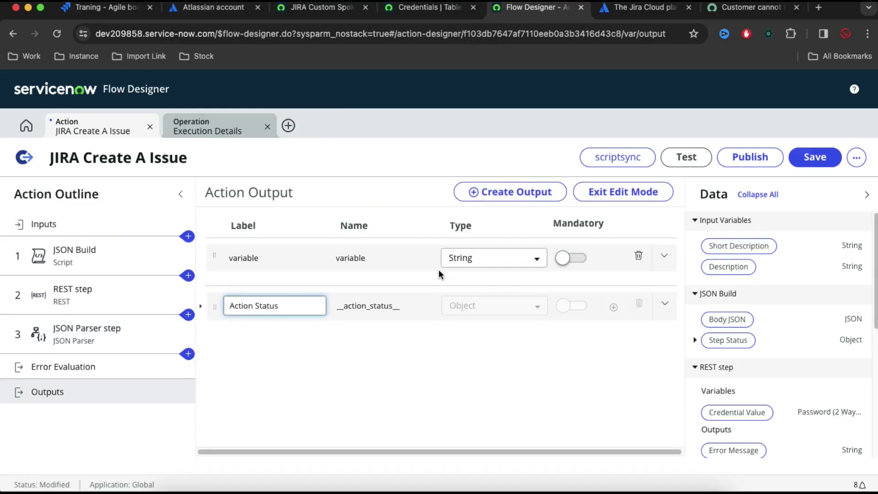
{"action": "left_click", "coordinate": [292, 258]}
{"action": "left_click_drag", "start_coordinate": [270, 256], "coordinate": [222, 254]}
{"action": "type", "text": "Key"}
{"action": "left_click", "coordinate": [325, 378]}
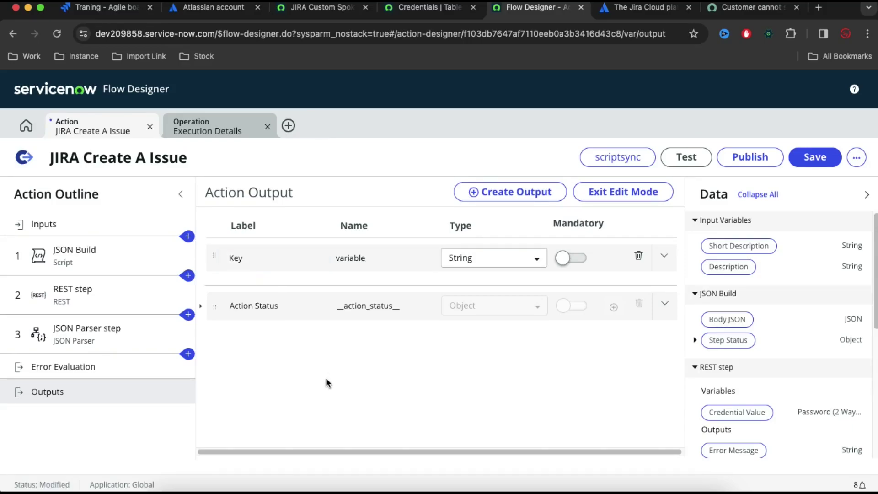
Add a second string action output labelled Id and finish editing the output definitions.
{"action": "left_click", "coordinate": [546, 190]}
{"action": "left_click", "coordinate": [289, 281]}
{"action": "key", "text": "super+a"}
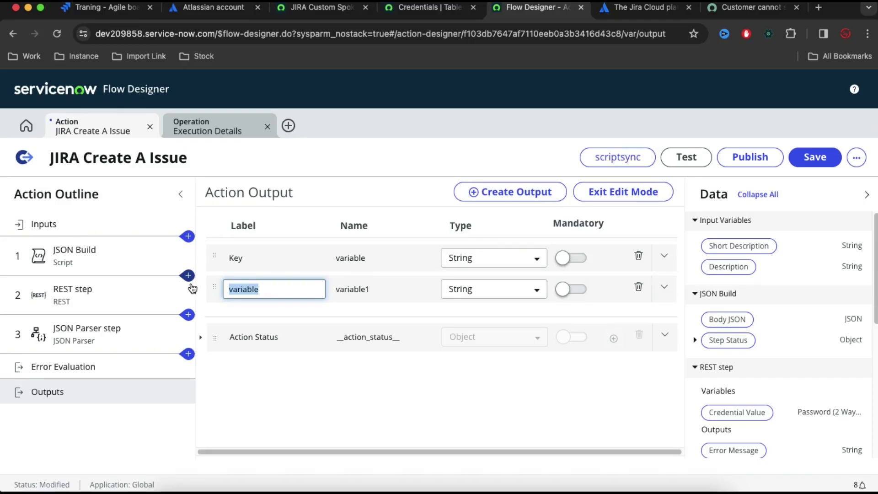
{"action": "type", "text": "ID"}
{"action": "key", "text": "BackSpace"}
{"action": "type", "text": "d"}
{"action": "left_click", "coordinate": [324, 393]}
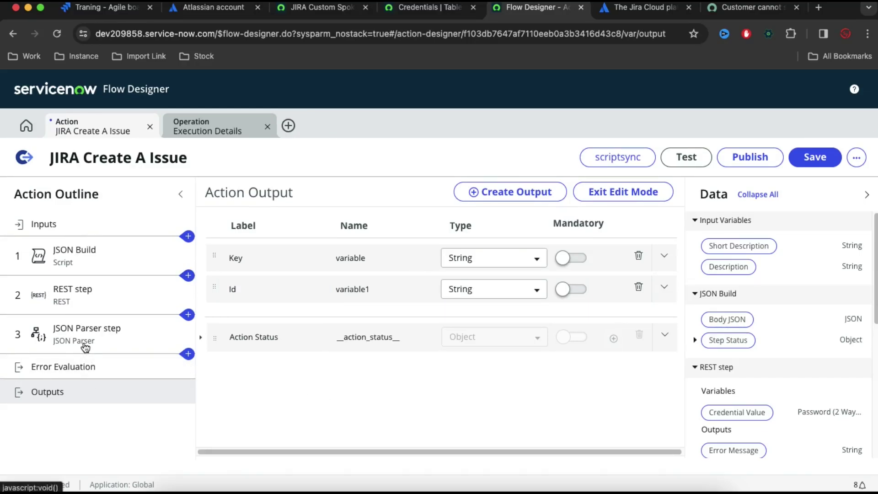
{"action": "left_click", "coordinate": [643, 194]}
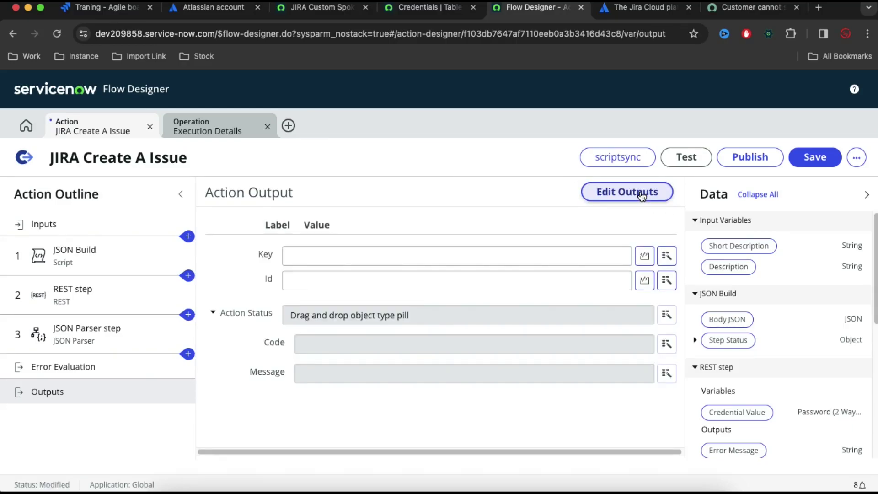
Map the Key output to the key value under the JSON Parser step's root object.
{"action": "left_click", "coordinate": [659, 256]}
{"action": "left_click", "coordinate": [631, 361]}
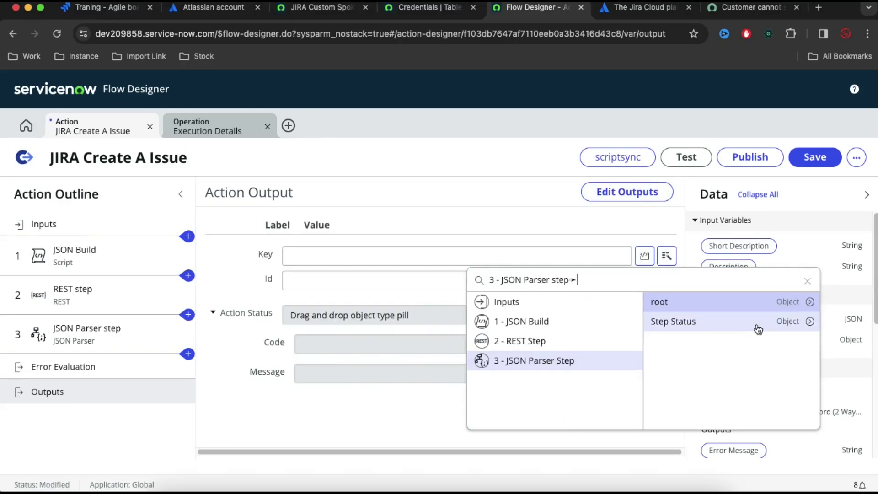
{"action": "left_click", "coordinate": [808, 303]}
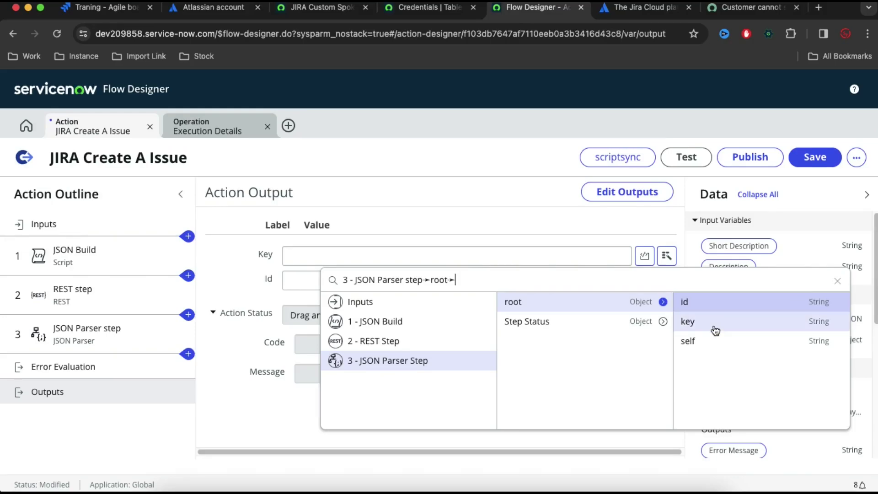
{"action": "left_click", "coordinate": [713, 323]}
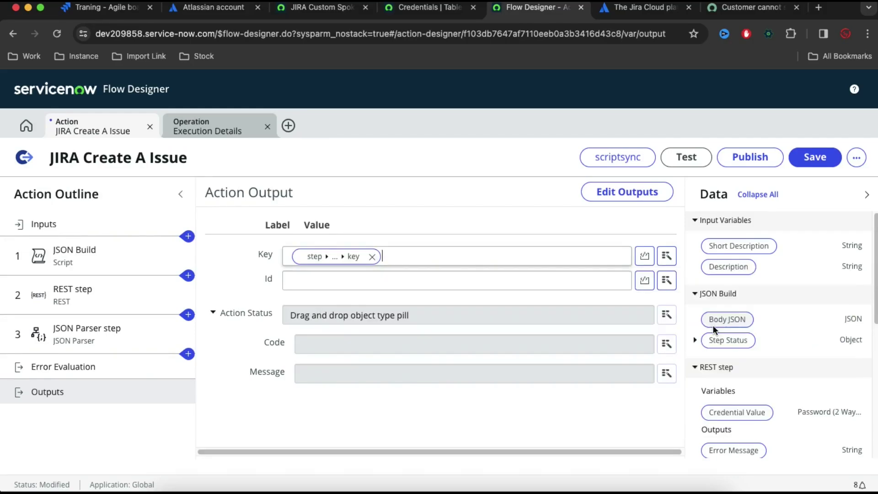
Map the Id output to the id value under the JSON Parser step's root object and save the action.
{"action": "left_click", "coordinate": [667, 280]}
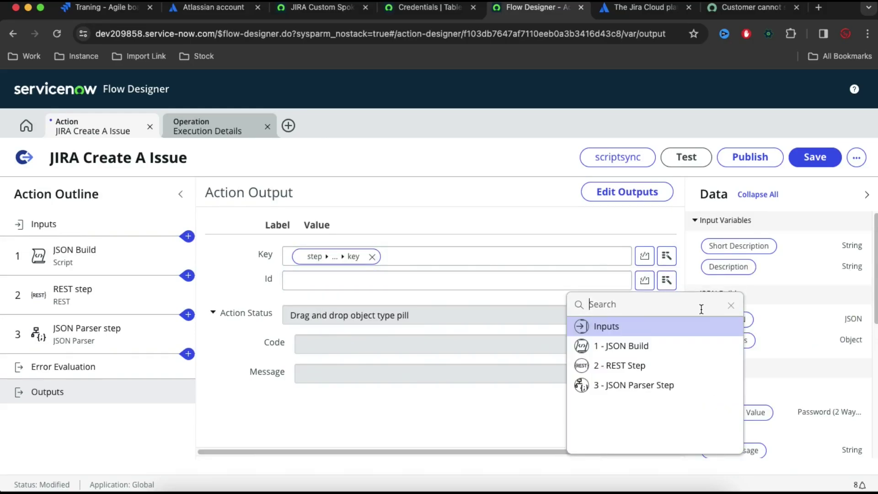
{"action": "left_click", "coordinate": [640, 386]}
{"action": "left_click", "coordinate": [798, 327]}
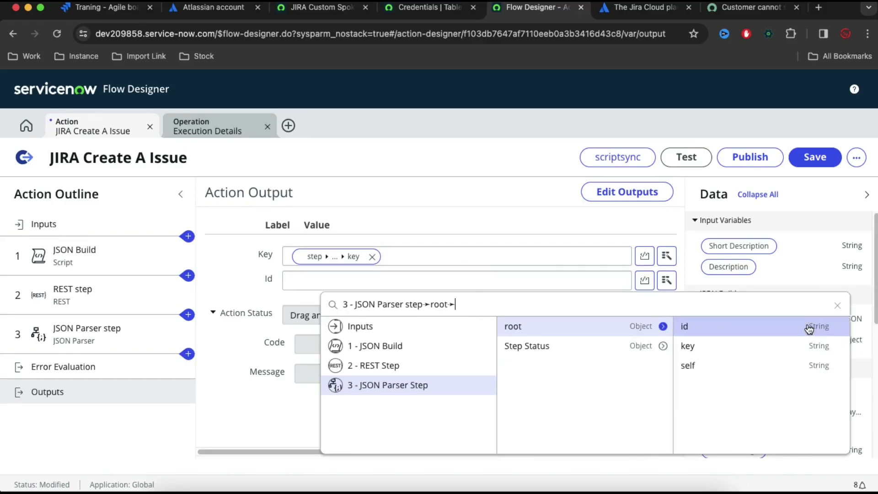
{"action": "left_click", "coordinate": [727, 329]}
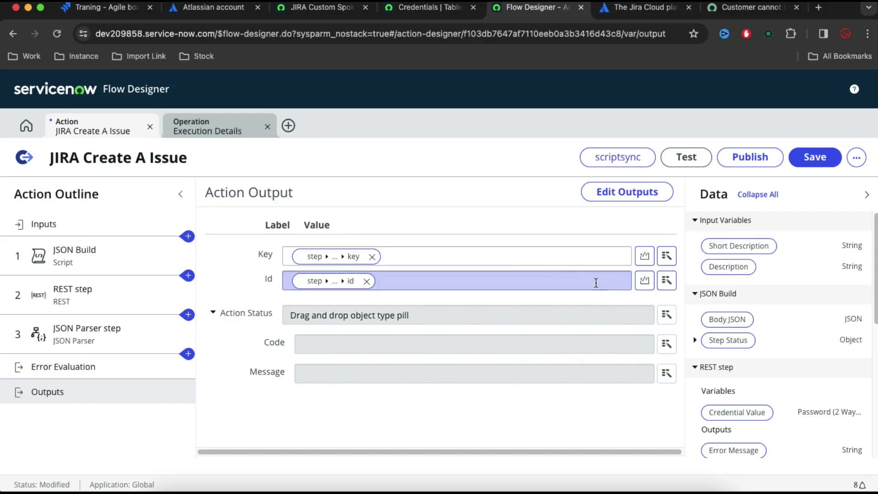
{"action": "left_click", "coordinate": [807, 157]}
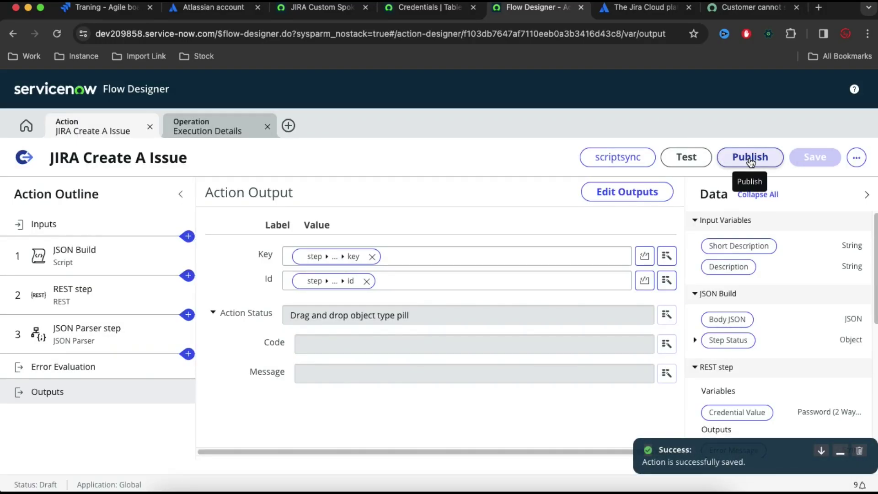
Run a test of the action with short description "Testing Short" and description "Testing Desc".
{"action": "left_click", "coordinate": [689, 157]}
{"action": "left_click", "coordinate": [394, 193]}
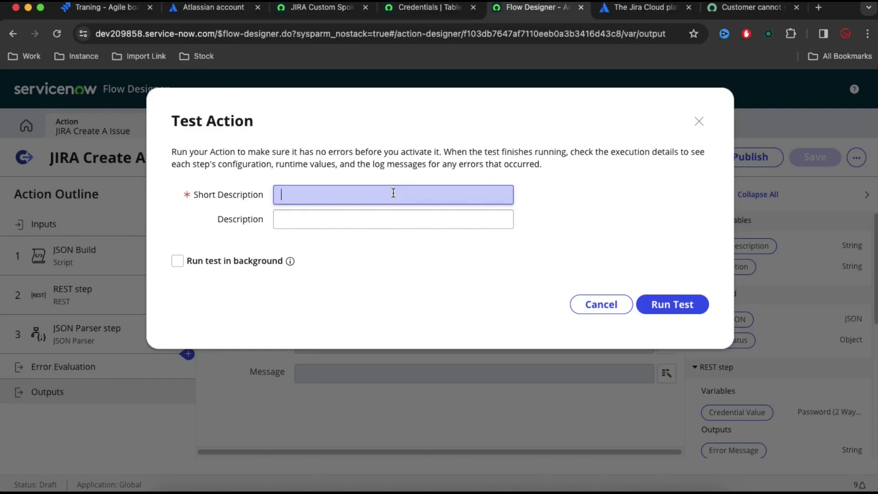
{"action": "type", "text": "Testing"}
{"action": "left_click", "coordinate": [374, 214]}
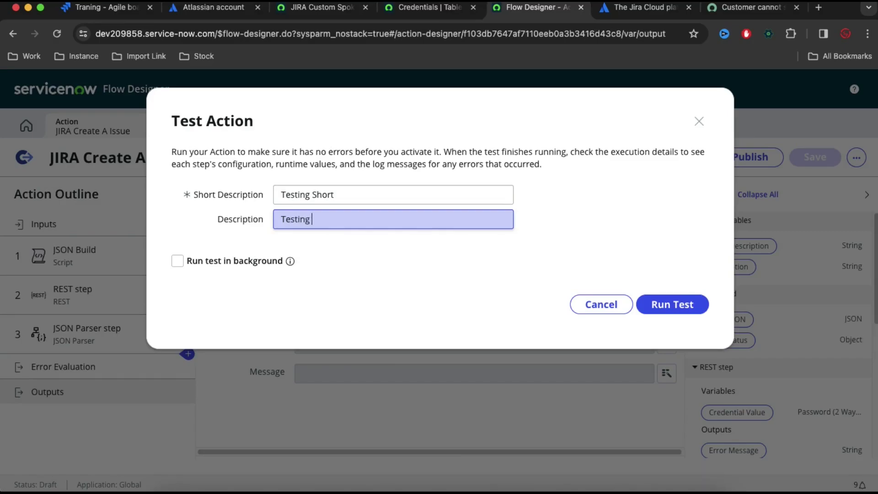
{"action": "left_click", "coordinate": [686, 305]}
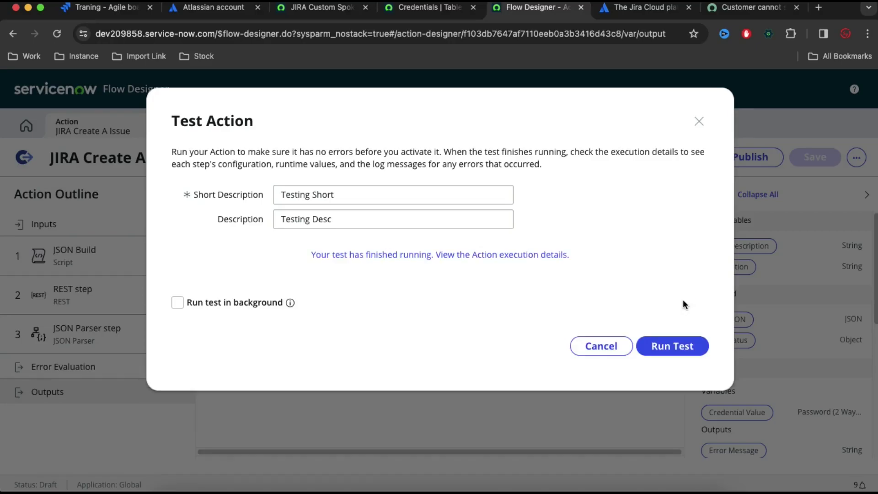
Examine the new test run's execution details, including the error and runtime script of the JSON Build step.
{"action": "left_click", "coordinate": [550, 254]}
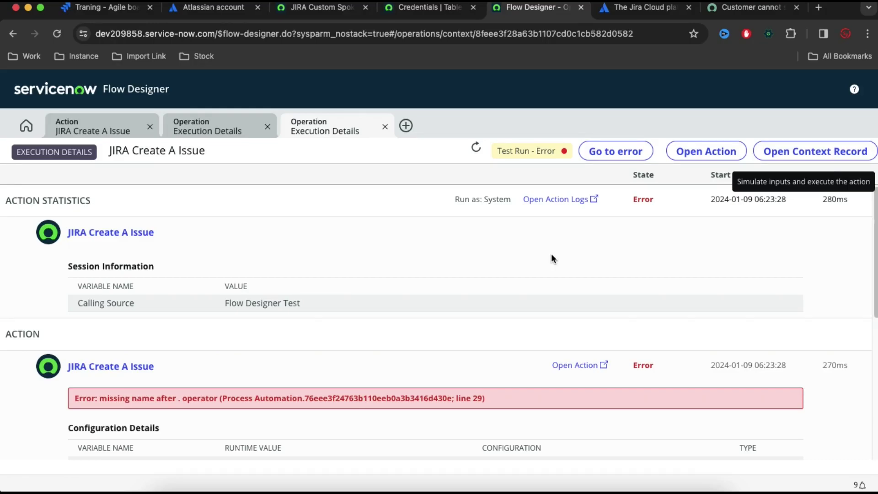
{"action": "scroll", "coordinate": [552, 258], "scroll_direction": "down", "scroll_amount": 3}
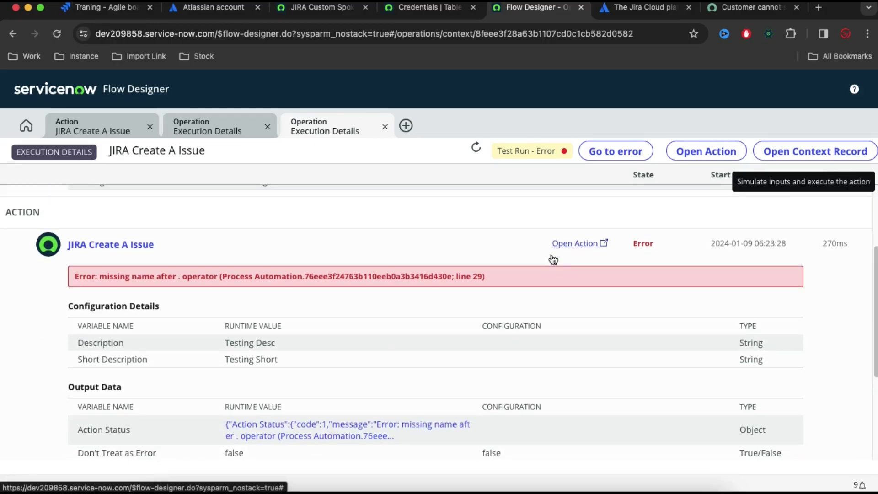
{"action": "scroll", "coordinate": [401, 304], "scroll_direction": "down", "scroll_amount": 2}
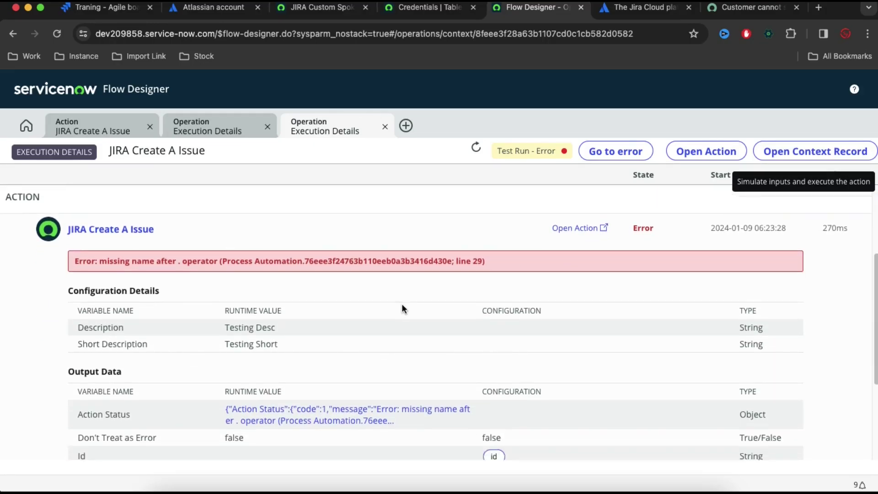
{"action": "scroll", "coordinate": [402, 308], "scroll_direction": "down", "scroll_amount": 3}
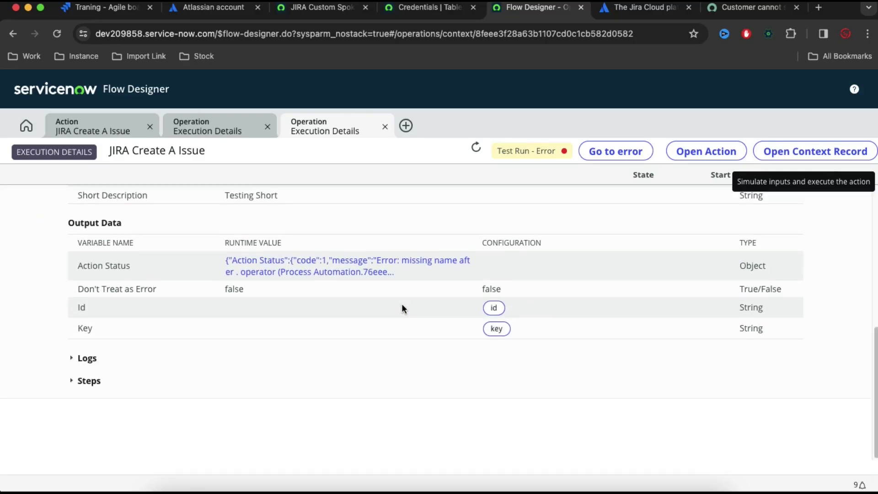
{"action": "left_click", "coordinate": [73, 381]}
{"action": "scroll", "coordinate": [229, 369], "scroll_direction": "down", "scroll_amount": 2}
{"action": "scroll", "coordinate": [228, 369], "scroll_direction": "down", "scroll_amount": 6}
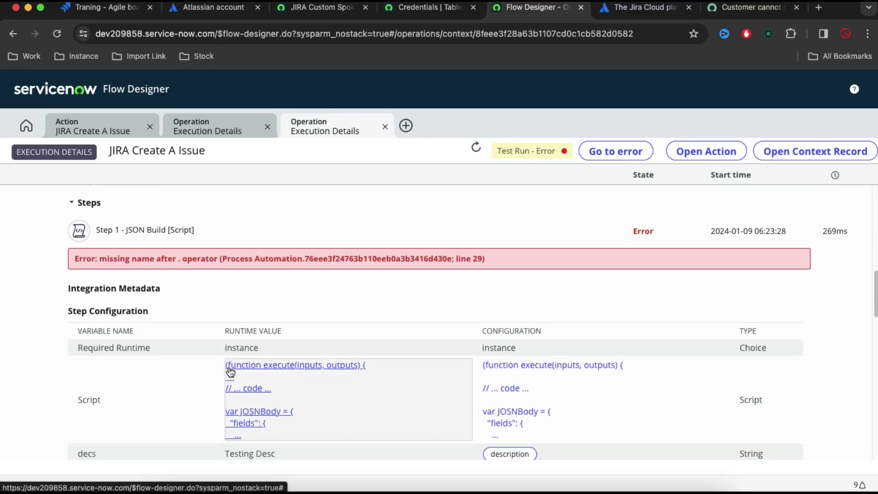
{"action": "left_click", "coordinate": [257, 309]}
{"action": "scroll", "coordinate": [256, 307], "scroll_direction": "down", "scroll_amount": 3}
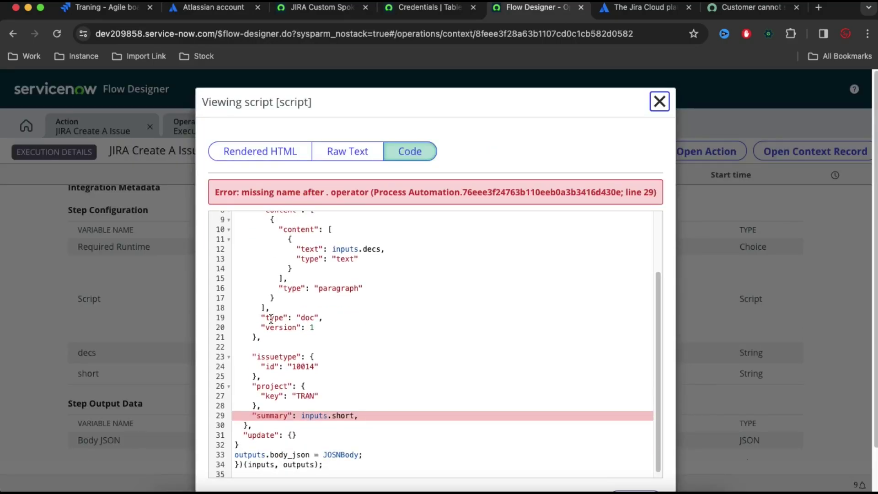
Return to the action and check the names of the JSON Build step's input variables for short description and description.
{"action": "left_click", "coordinate": [353, 417]}
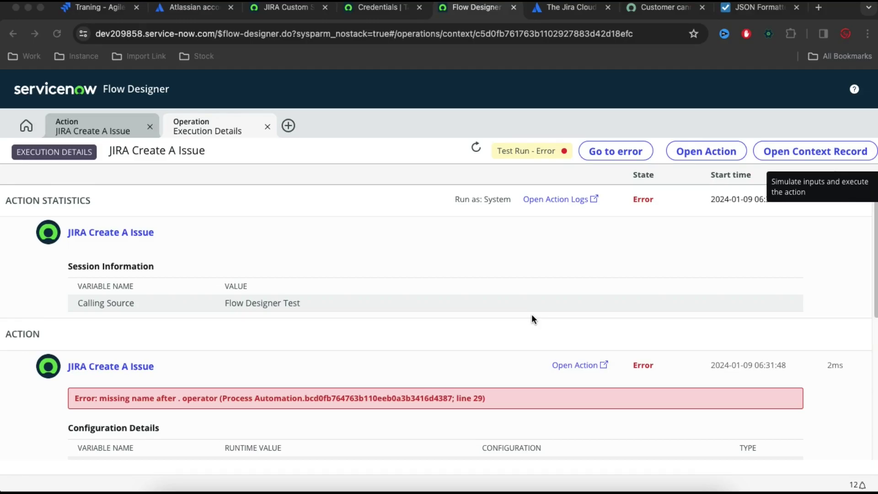
{"action": "left_click", "coordinate": [104, 125]}
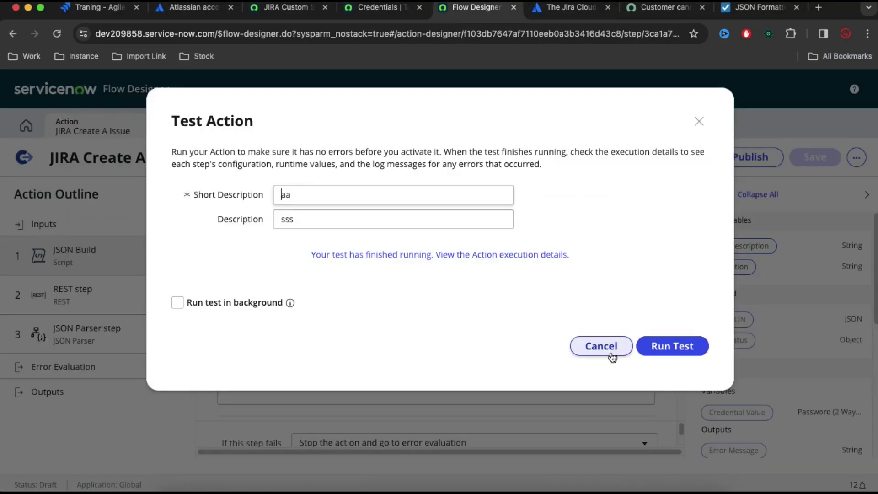
{"action": "left_click", "coordinate": [600, 345]}
{"action": "left_click", "coordinate": [271, 351]}
{"action": "left_click", "coordinate": [269, 329]}
{"action": "left_click_drag", "start_coordinate": [268, 327], "coordinate": [230, 323]}
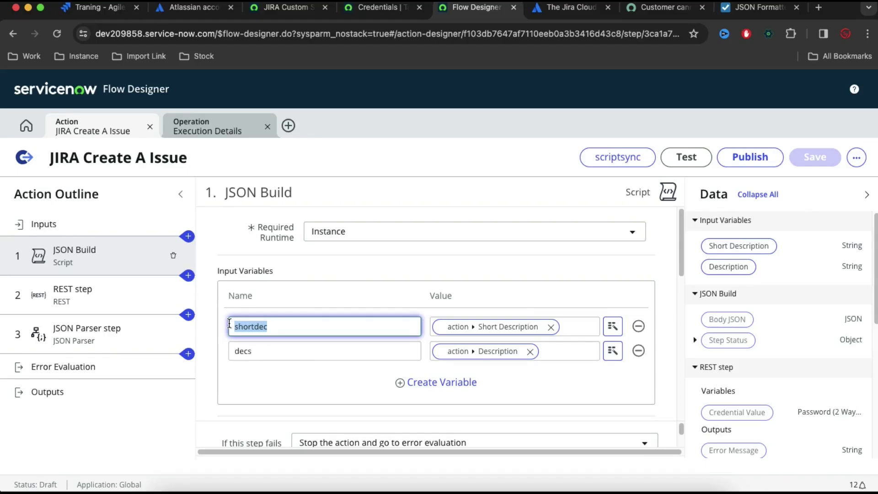
Check that the summary line in the JSON Build script references the shortdec input variable.
{"action": "scroll", "coordinate": [247, 380], "scroll_direction": "down", "scroll_amount": 10}
{"action": "scroll", "coordinate": [347, 329], "scroll_direction": "up", "scroll_amount": 3}
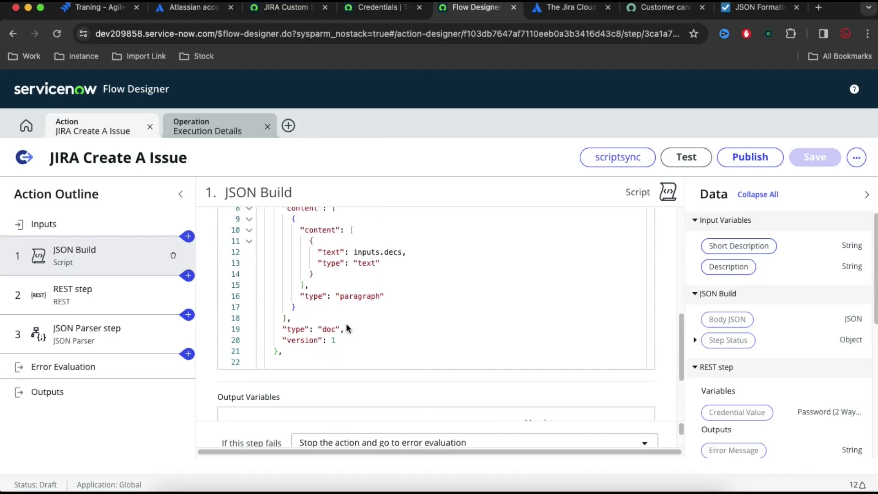
{"action": "scroll", "coordinate": [346, 328], "scroll_direction": "up", "scroll_amount": 1}
{"action": "scroll", "coordinate": [396, 261], "scroll_direction": "down", "scroll_amount": 6}
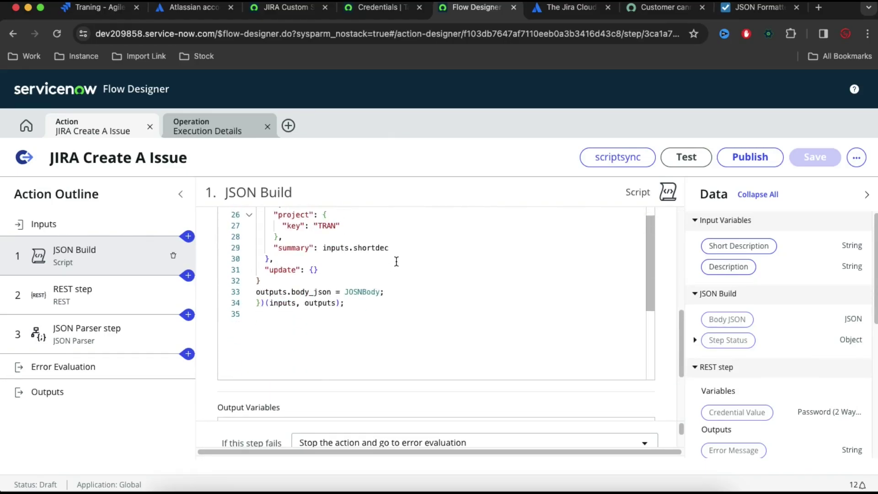
{"action": "scroll", "coordinate": [396, 261], "scroll_direction": "up", "scroll_amount": 2}
{"action": "left_click", "coordinate": [371, 243]}
{"action": "double_click", "coordinate": [371, 244]}
{"action": "left_click", "coordinate": [371, 243]}
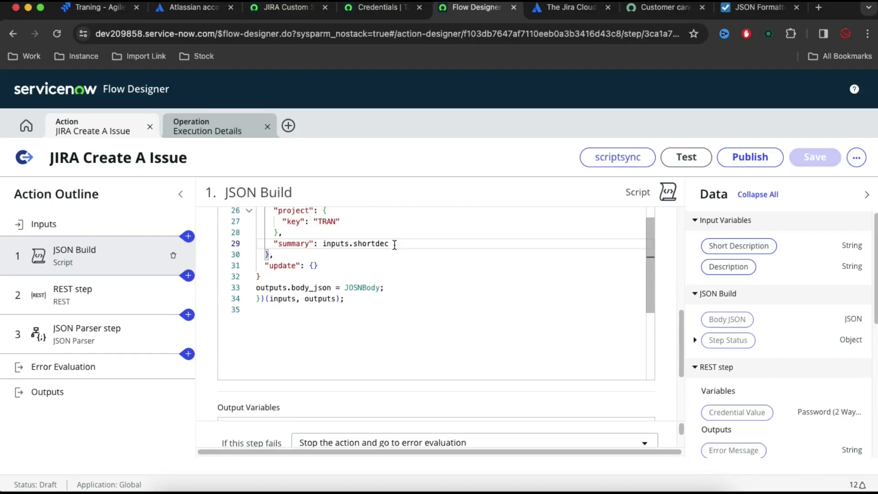
Run a test of the action with short description "shortdesc" and description "desc".
{"action": "left_click", "coordinate": [684, 163]}
{"action": "left_click", "coordinate": [311, 195]}
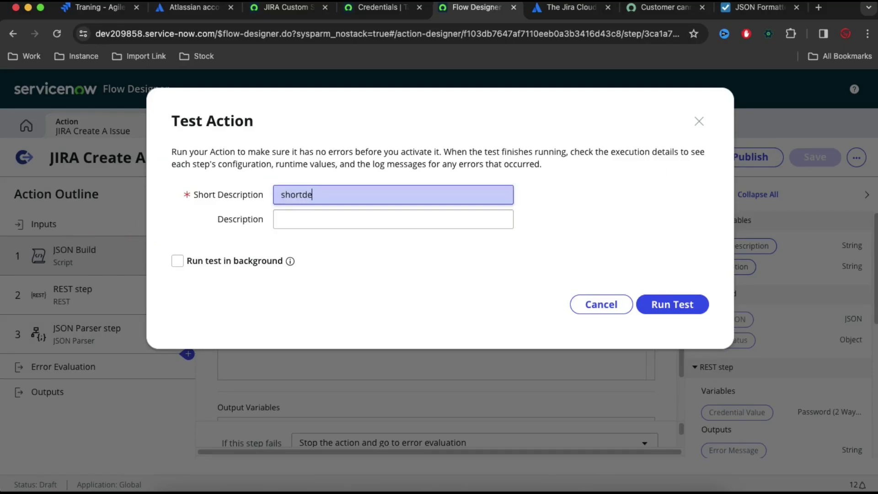
{"action": "left_click", "coordinate": [394, 219]}
{"action": "type", "text": "desc"}
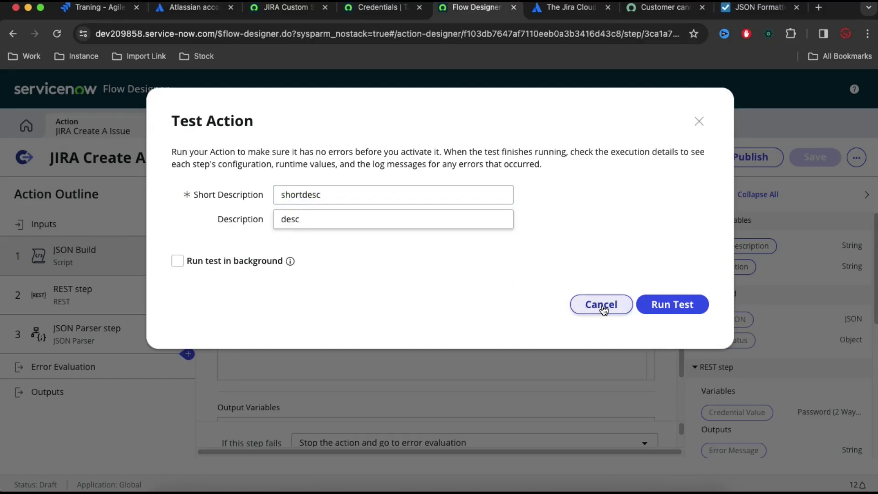
{"action": "left_click", "coordinate": [679, 306]}
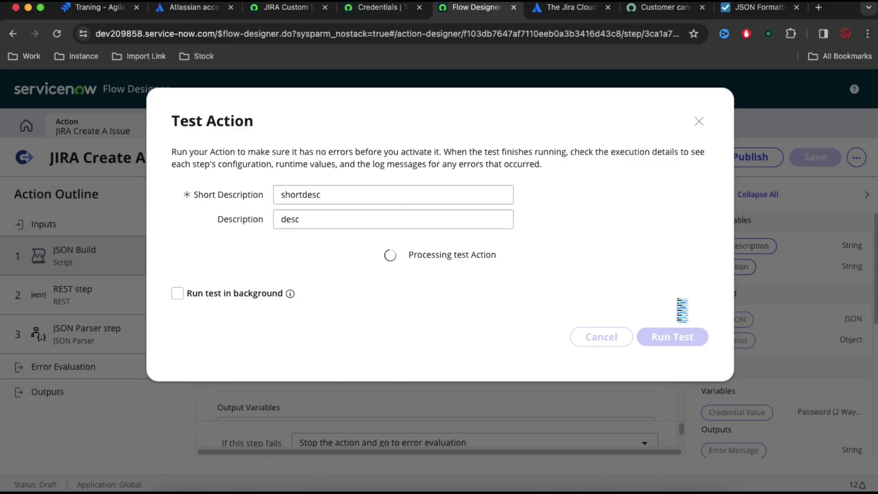
Examine the test run's output data and the Body JSON value produced by the JSON Build step in the execution details.
{"action": "left_click", "coordinate": [443, 260]}
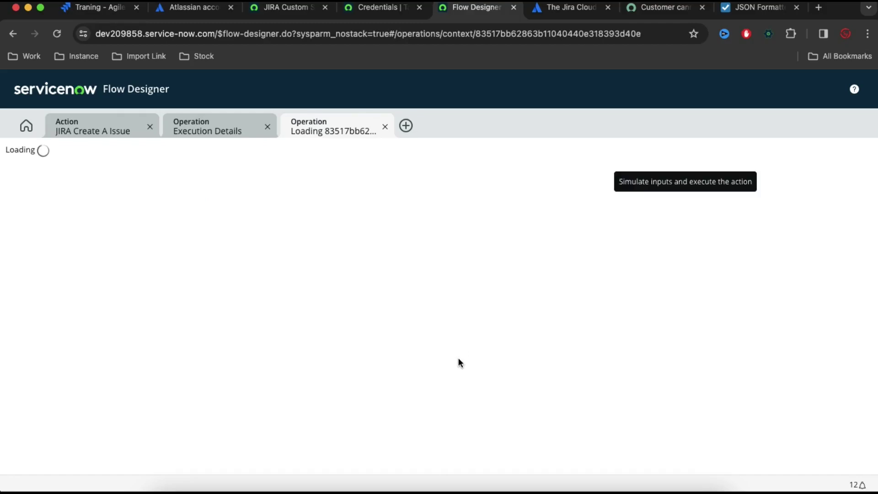
{"action": "scroll", "coordinate": [458, 358], "scroll_direction": "down", "scroll_amount": 5}
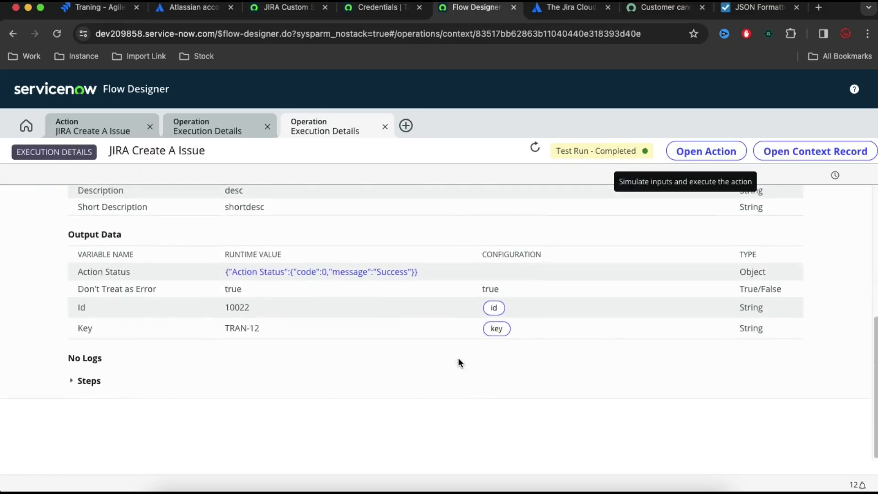
{"action": "left_click", "coordinate": [73, 382]}
{"action": "scroll", "coordinate": [237, 363], "scroll_direction": "down", "scroll_amount": 2}
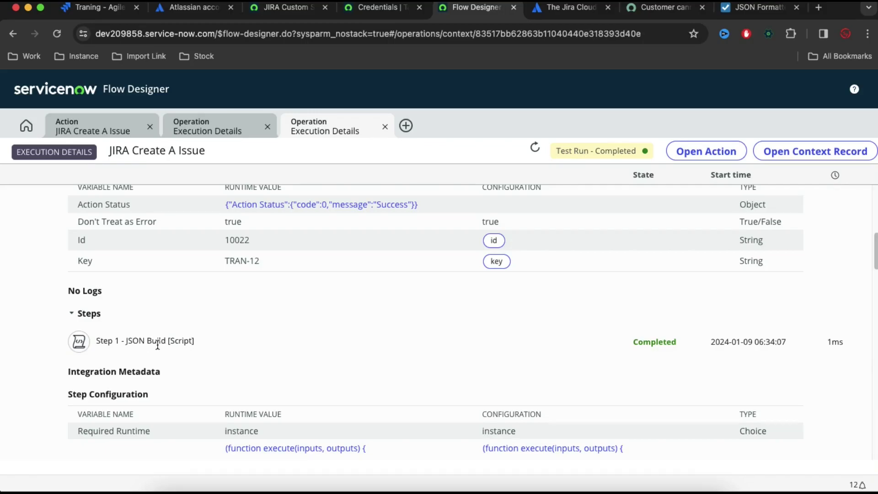
{"action": "scroll", "coordinate": [157, 344], "scroll_direction": "down", "scroll_amount": 4}
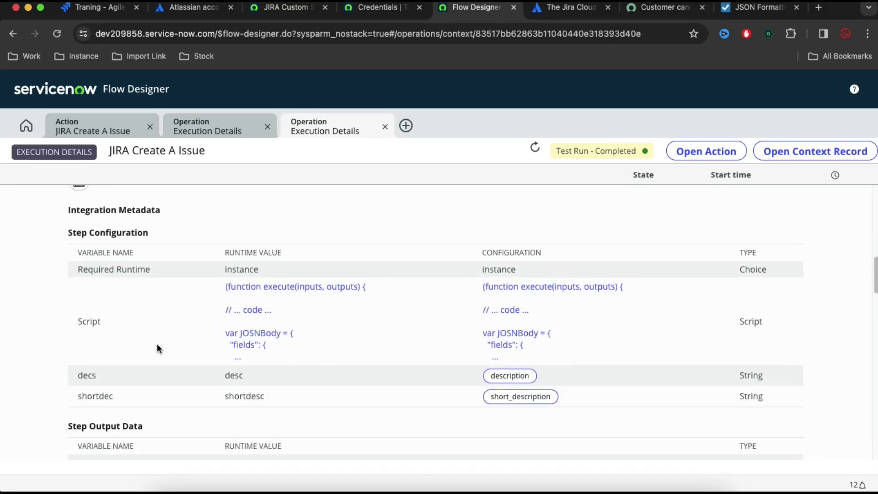
{"action": "scroll", "coordinate": [157, 349], "scroll_direction": "down", "scroll_amount": 1}
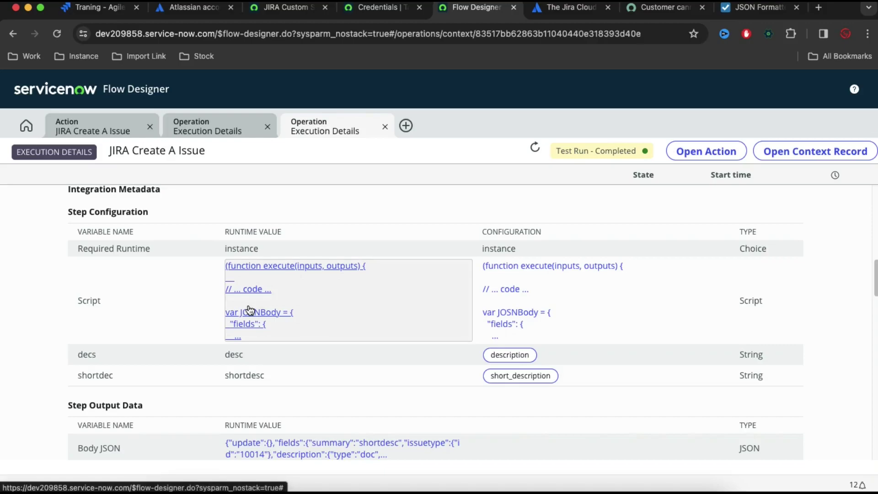
{"action": "scroll", "coordinate": [250, 310], "scroll_direction": "down", "scroll_amount": 1}
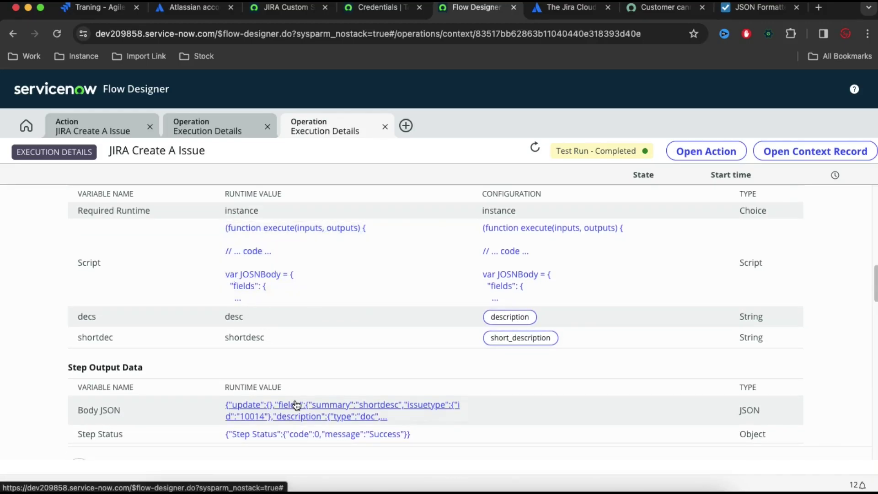
{"action": "left_click", "coordinate": [299, 415]}
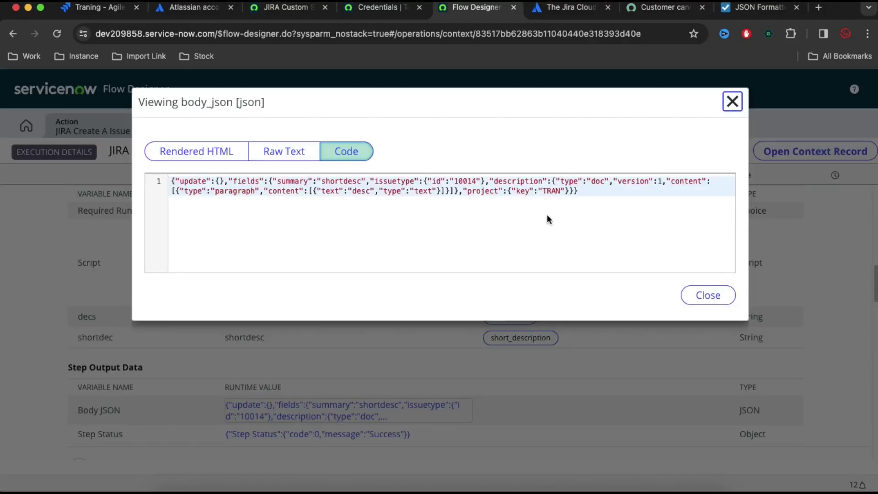
{"action": "left_click_drag", "start_coordinate": [597, 191], "coordinate": [405, 156]}
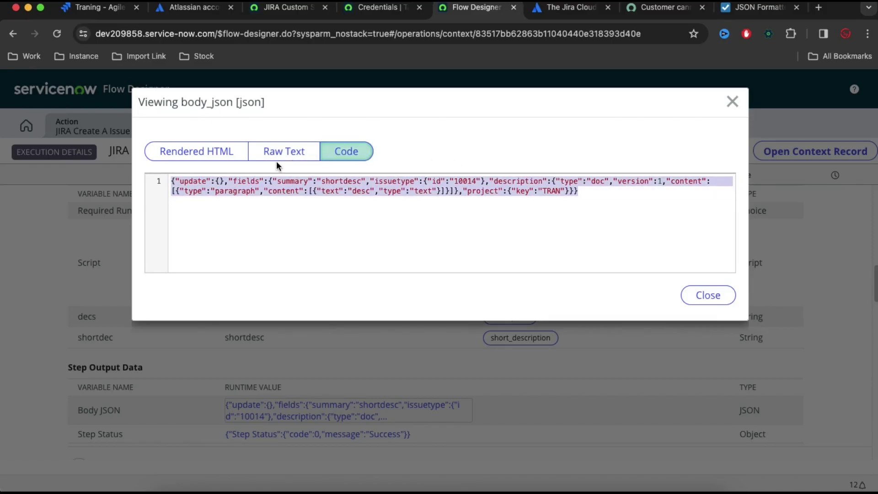
{"action": "left_click", "coordinate": [351, 184]}
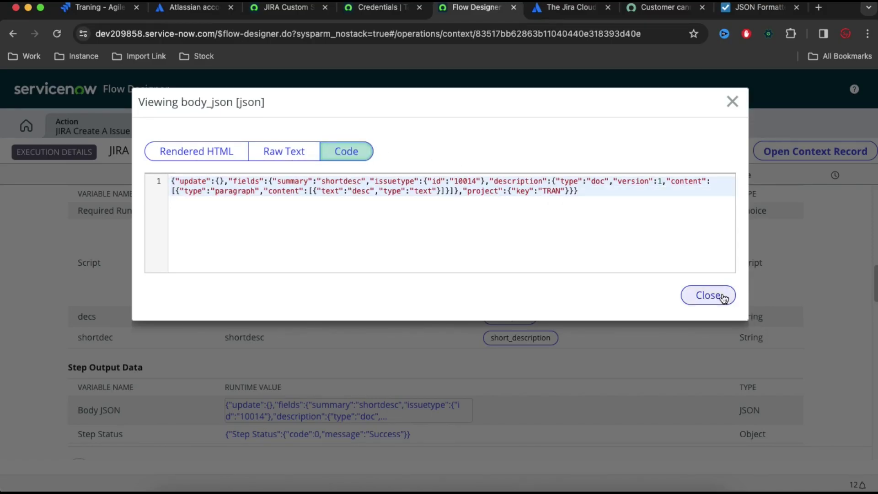
{"action": "left_click", "coordinate": [713, 297]}
Examine the REST step's configuration and its response body in the execution details.
{"action": "scroll", "coordinate": [392, 368], "scroll_direction": "down", "scroll_amount": 5}
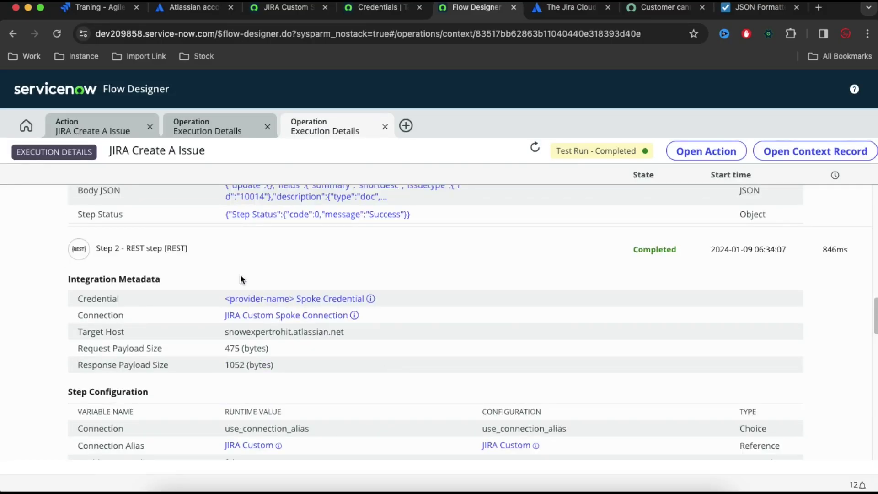
{"action": "scroll", "coordinate": [264, 360], "scroll_direction": "down", "scroll_amount": 5}
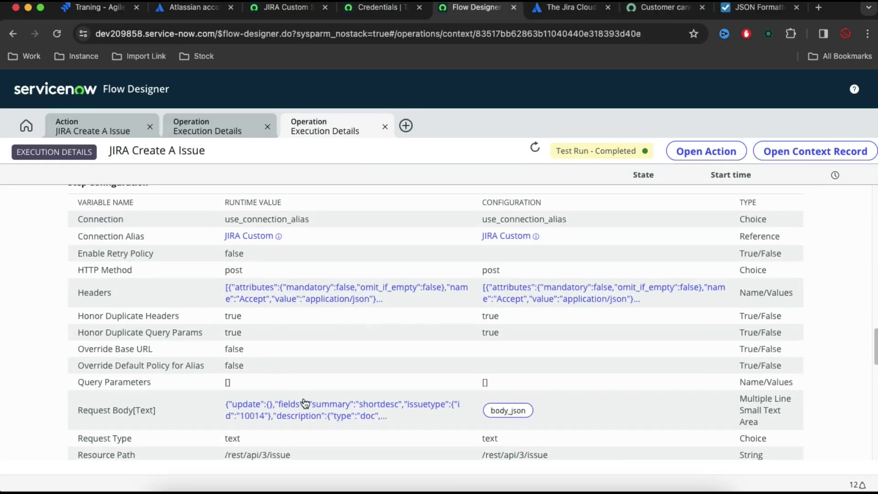
{"action": "scroll", "coordinate": [304, 399], "scroll_direction": "down", "scroll_amount": 4}
{"action": "scroll", "coordinate": [304, 399], "scroll_direction": "down", "scroll_amount": 1}
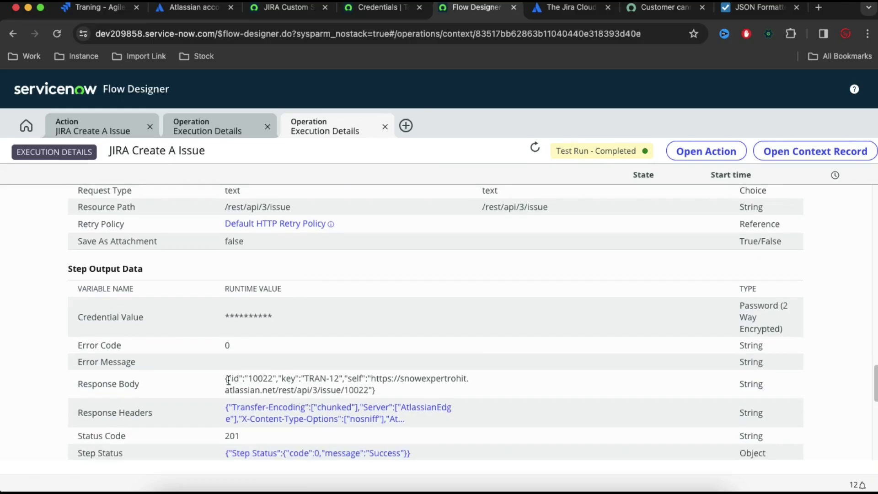
{"action": "left_click_drag", "start_coordinate": [225, 378], "coordinate": [358, 390]}
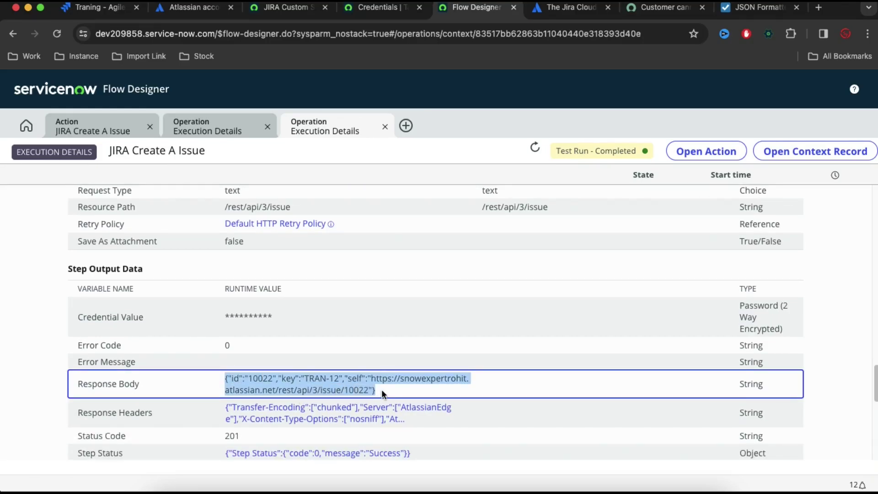
{"action": "scroll", "coordinate": [381, 389], "scroll_direction": "down", "scroll_amount": 1}
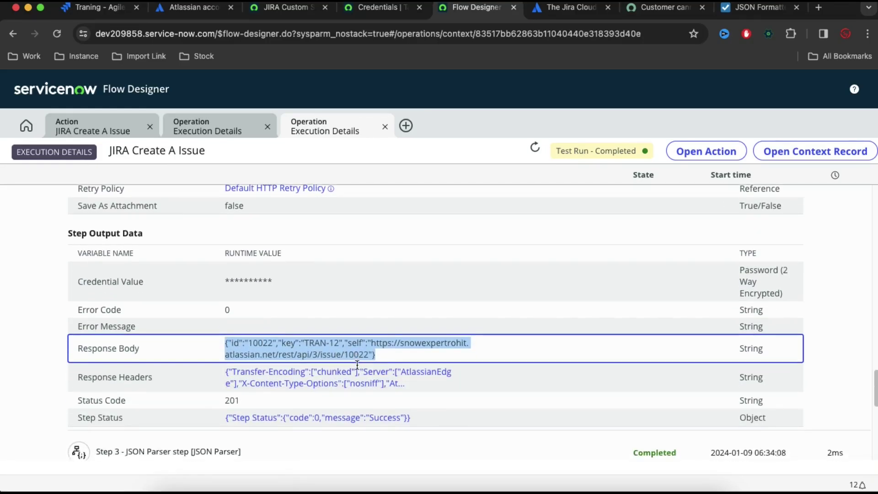
Examine the JSON Parser step's source data and the id, key and self values inside its root output object.
{"action": "scroll", "coordinate": [358, 364], "scroll_direction": "down", "scroll_amount": 4}
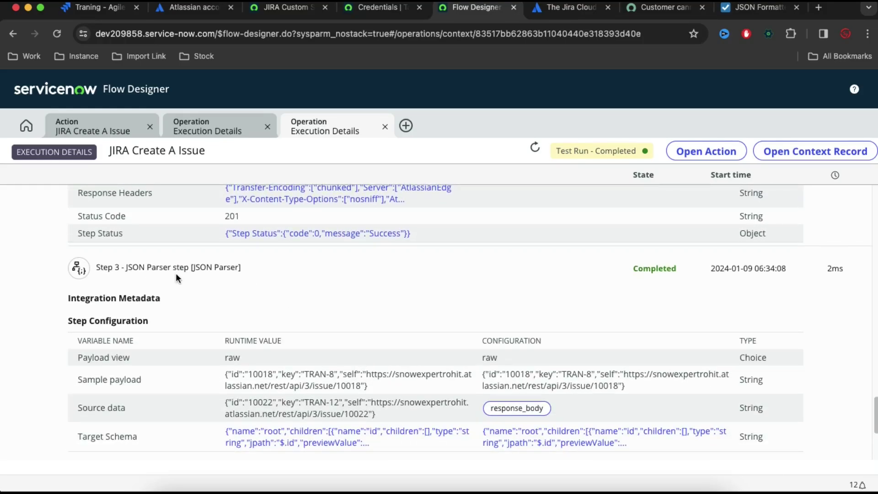
{"action": "scroll", "coordinate": [278, 345], "scroll_direction": "down", "scroll_amount": 2}
{"action": "scroll", "coordinate": [279, 345], "scroll_direction": "down", "scroll_amount": 1}
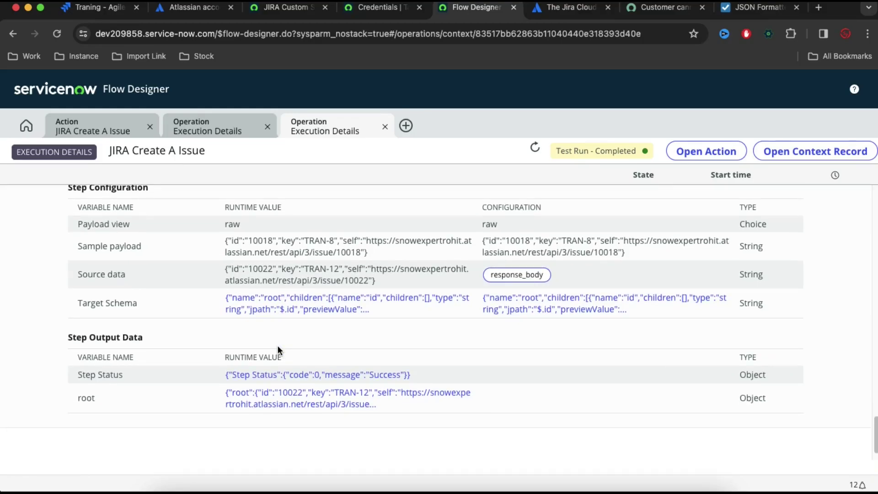
{"action": "left_click", "coordinate": [277, 399]}
{"action": "left_click", "coordinate": [367, 151]}
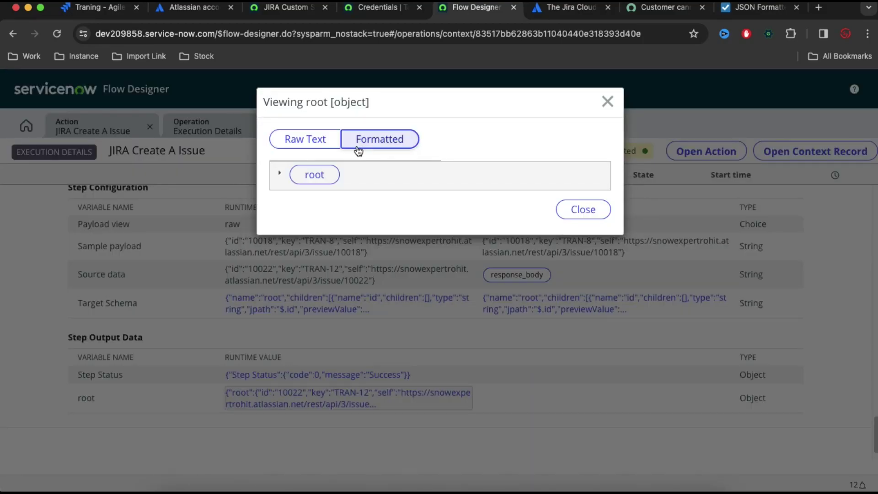
{"action": "left_click", "coordinate": [280, 175]}
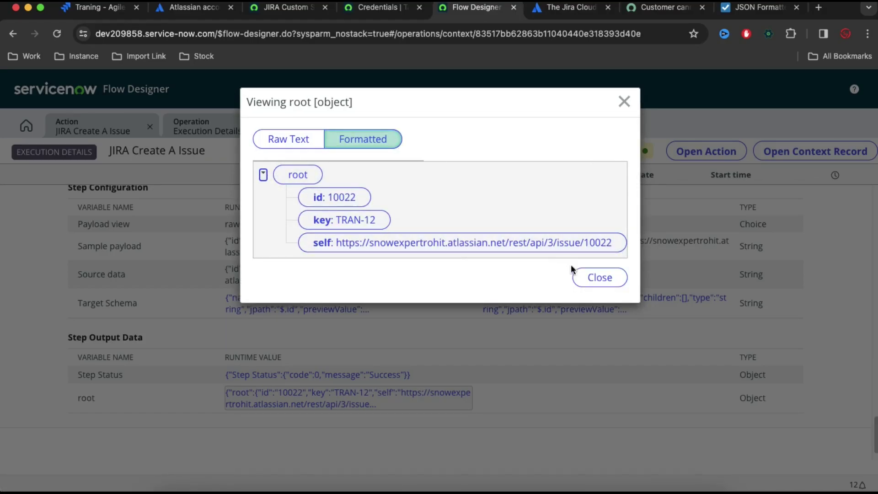
{"action": "left_click", "coordinate": [602, 278]}
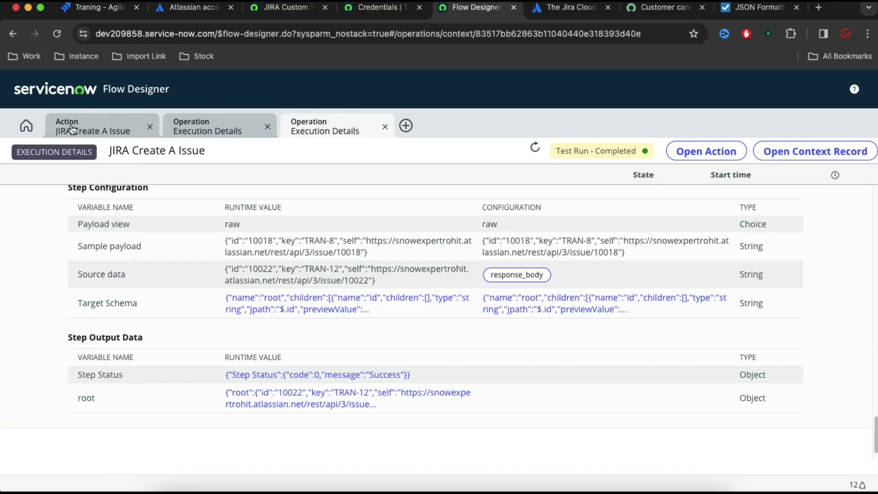
Return to the JIRA Create A Issue action, close the test dialog and publish the action.
{"action": "left_click", "coordinate": [97, 129]}
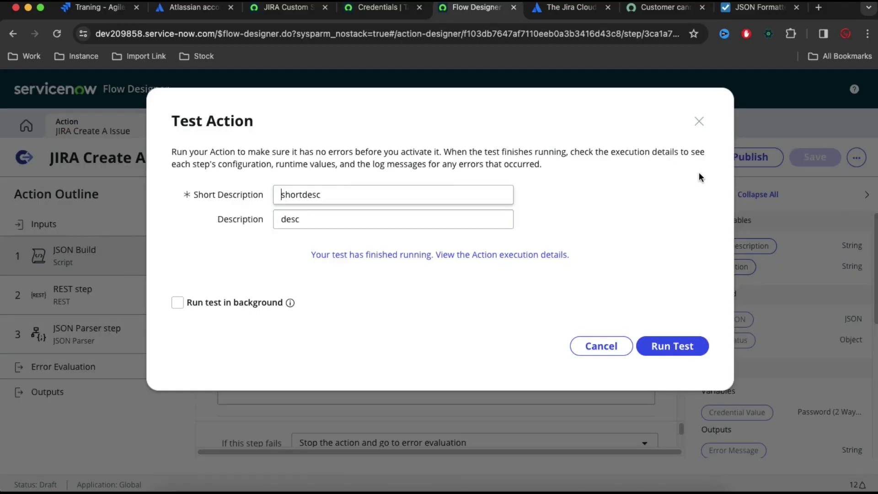
{"action": "left_click", "coordinate": [599, 359]}
{"action": "left_click", "coordinate": [738, 160]}
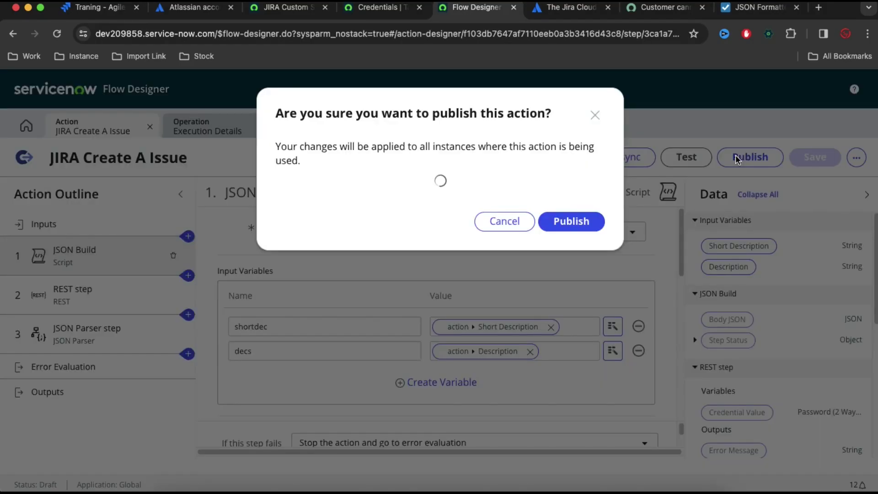
{"action": "left_click", "coordinate": [588, 227]}
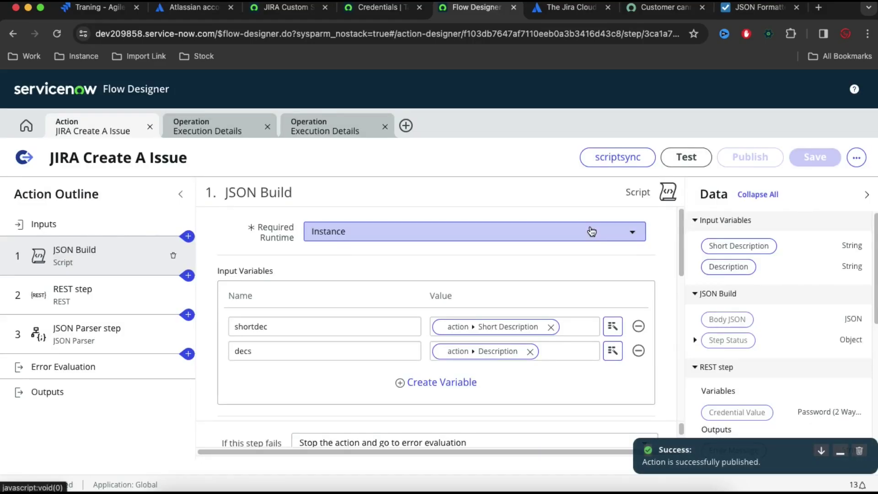
Create a new flow named "Create JIRA Story" in the Global application.
{"action": "left_click", "coordinate": [26, 125]}
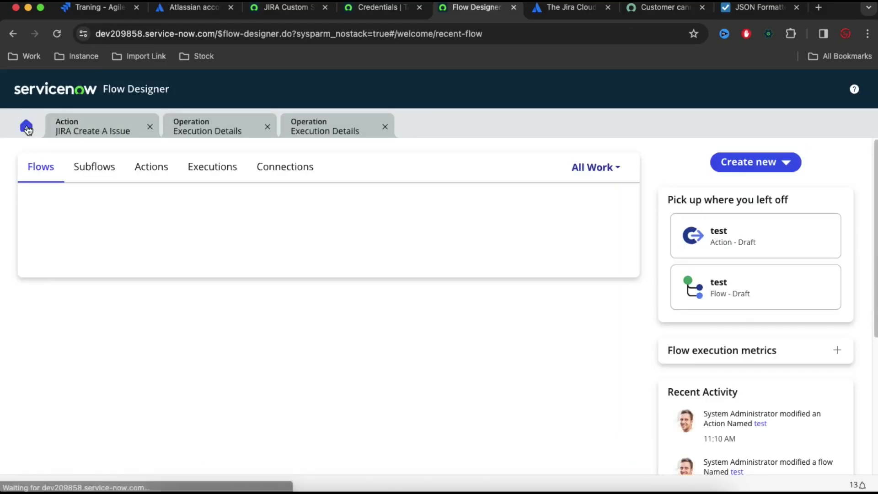
{"action": "left_click", "coordinate": [736, 160]}
{"action": "left_click", "coordinate": [738, 183]}
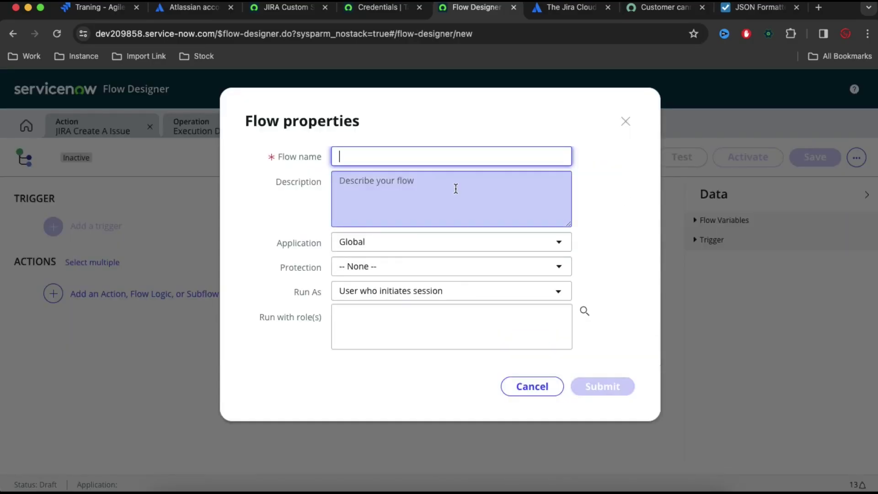
{"action": "type", "text": "Create JIRA Story"}
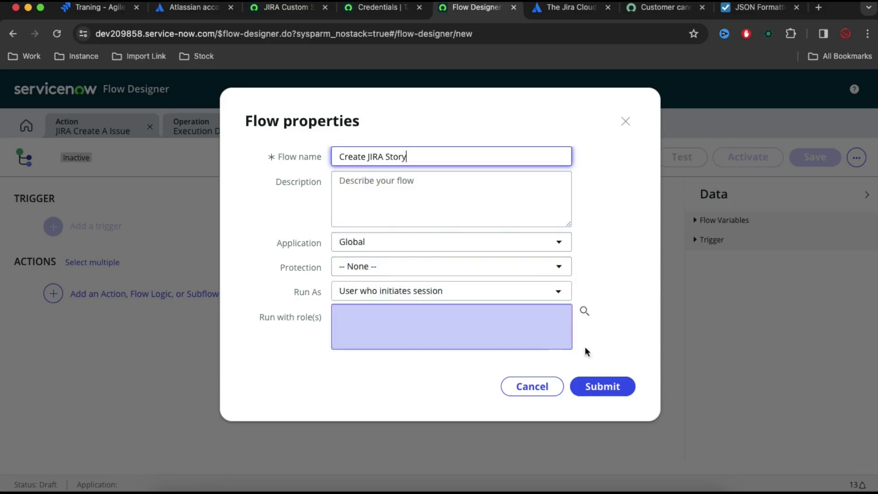
{"action": "left_click", "coordinate": [621, 388]}
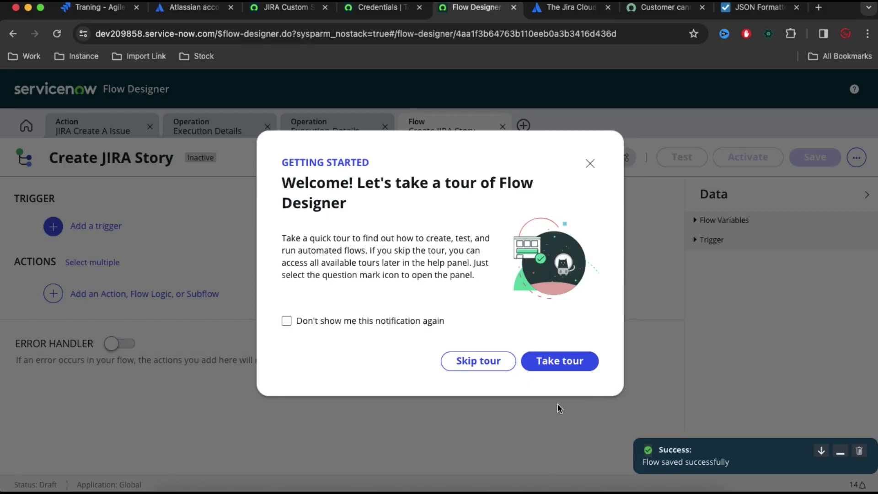
Skip the tour and give the flow a record Created trigger on the Story [rm_story] table.
{"action": "left_click", "coordinate": [498, 360]}
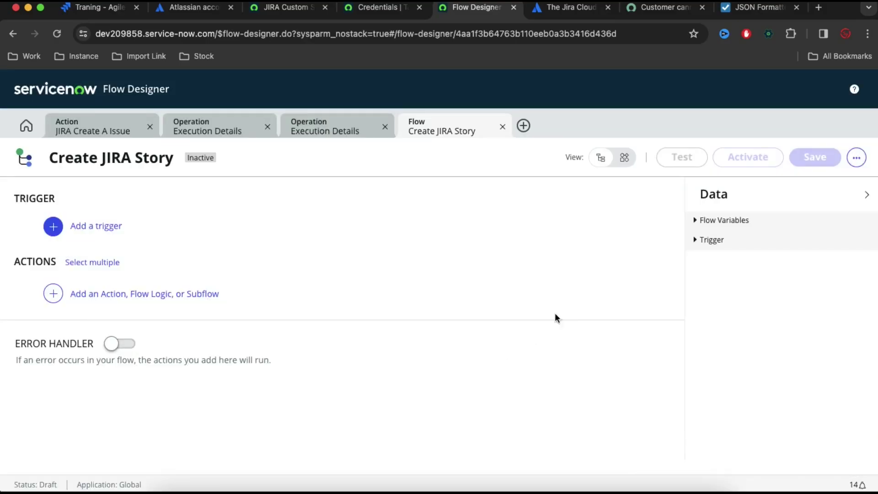
{"action": "left_click", "coordinate": [85, 227]}
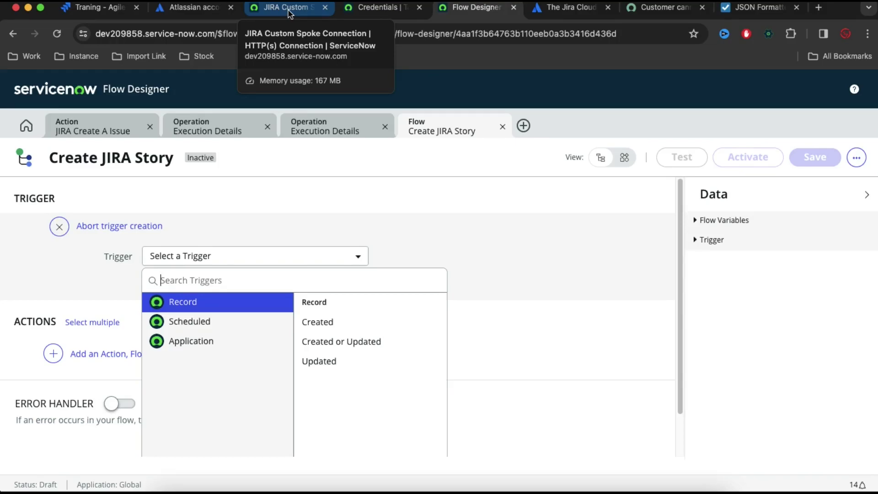
{"action": "left_click", "coordinate": [324, 323]}
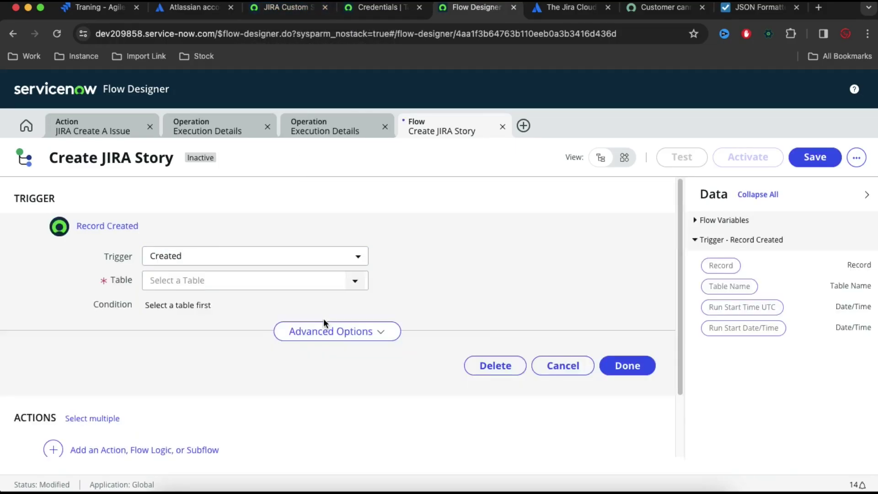
{"action": "left_click", "coordinate": [355, 283]}
{"action": "type", "text": "rm_st"}
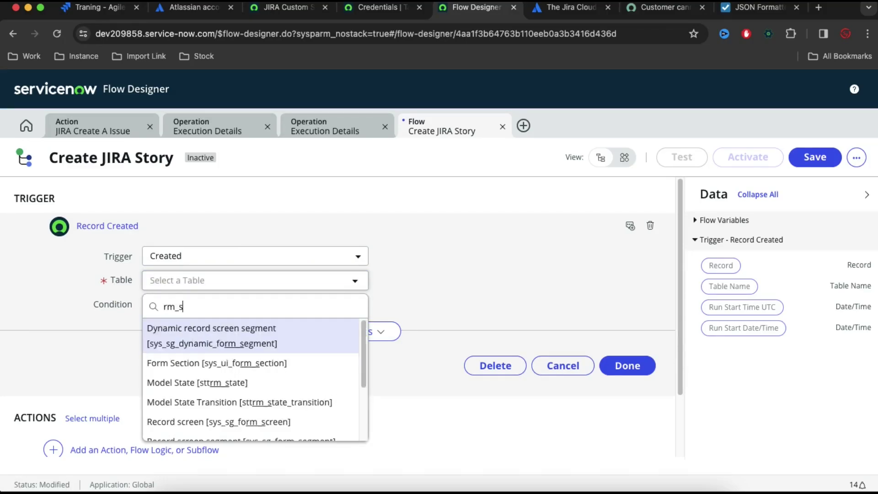
{"action": "key", "text": "Down"}
{"action": "key", "text": "Down"}
{"action": "key", "text": "Return"}
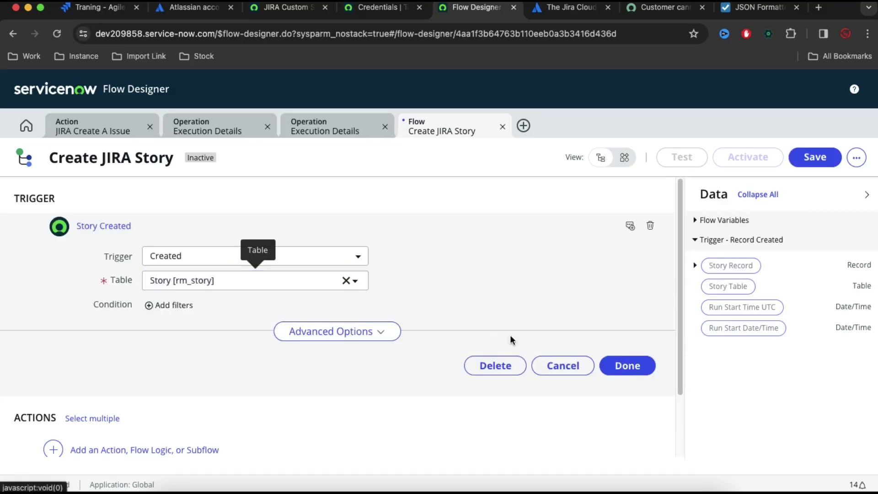
{"action": "left_click", "coordinate": [611, 373]}
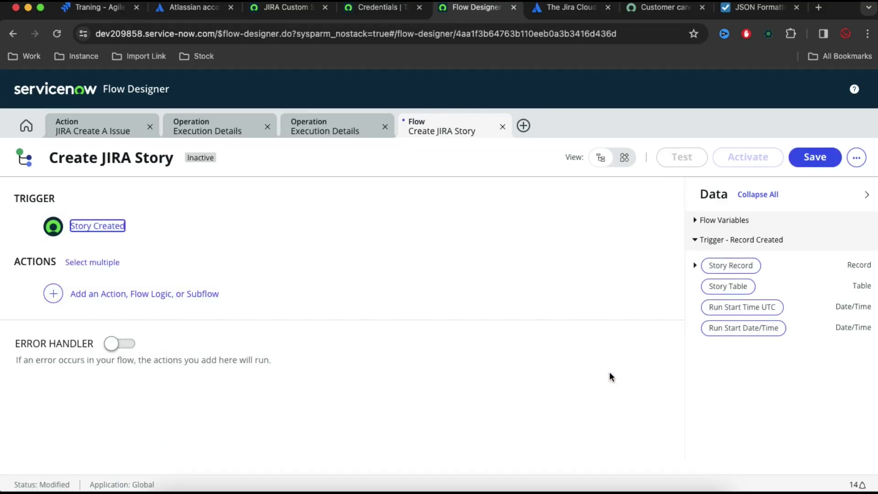
Add the JIRA Create A Issue action from the Global spoke as the flow's first action.
{"action": "left_click", "coordinate": [188, 299]}
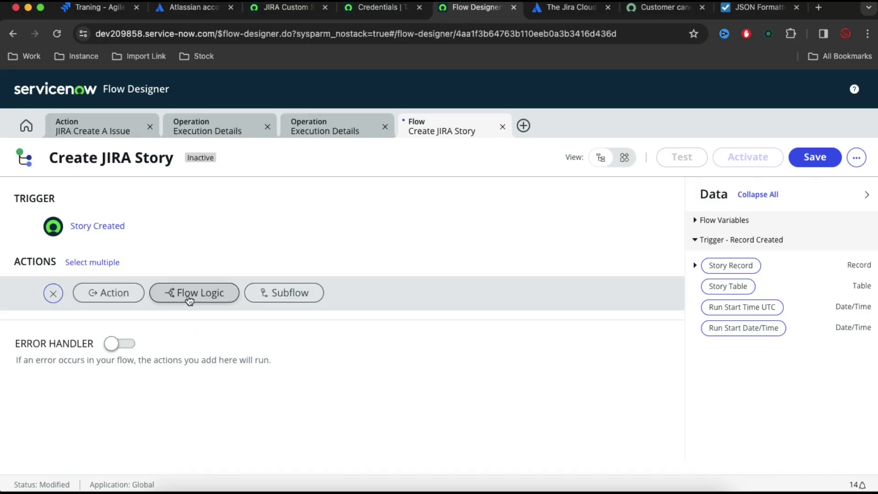
{"action": "left_click", "coordinate": [124, 295]}
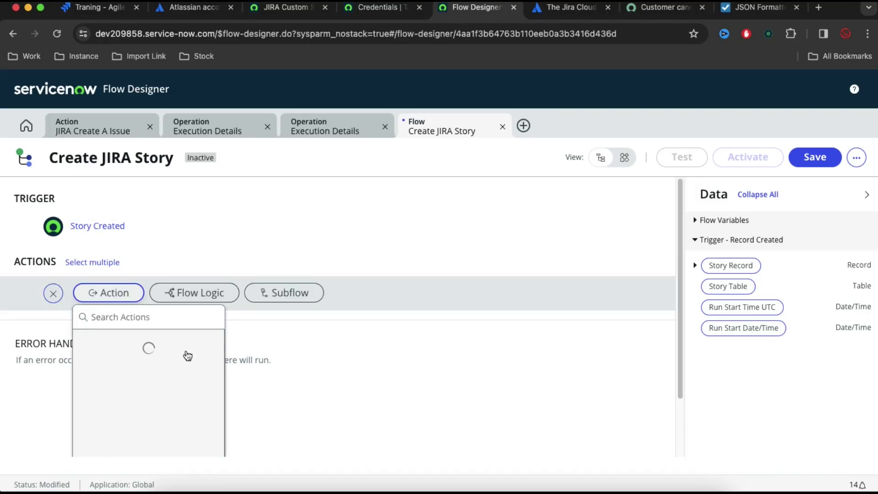
{"action": "scroll", "coordinate": [385, 343], "scroll_direction": "down", "scroll_amount": 1}
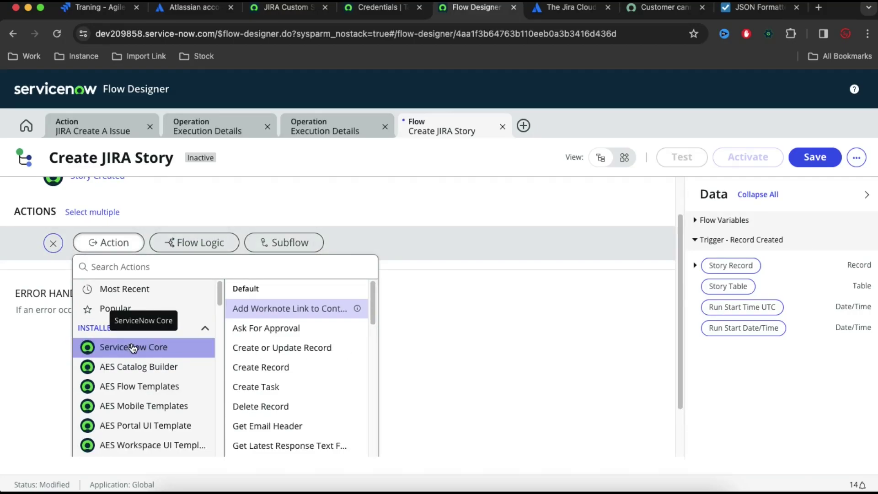
{"action": "left_click", "coordinate": [199, 274]}
{"action": "type", "text": "JIRA "}
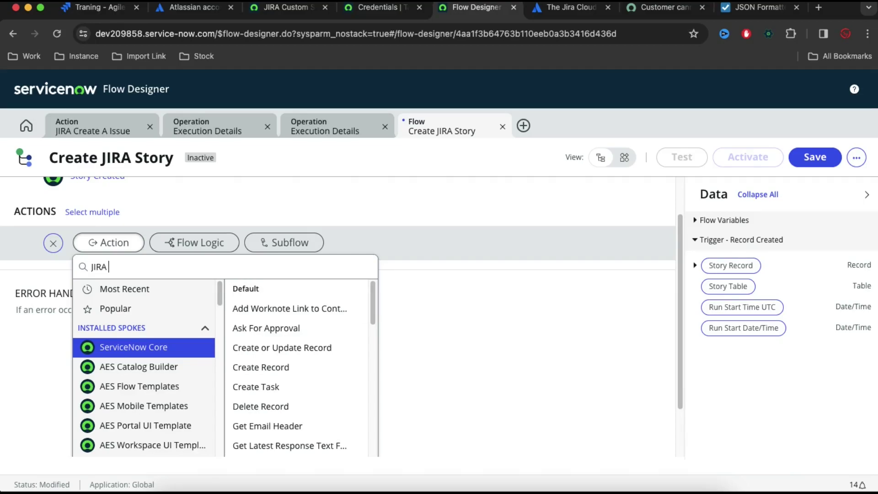
{"action": "type", "text": "C"}
{"action": "left_click", "coordinate": [192, 324]}
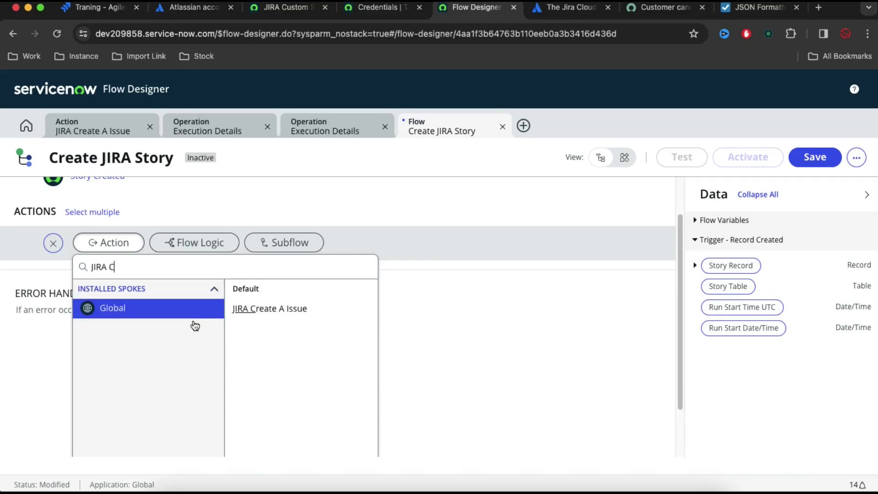
{"action": "left_click", "coordinate": [285, 310]}
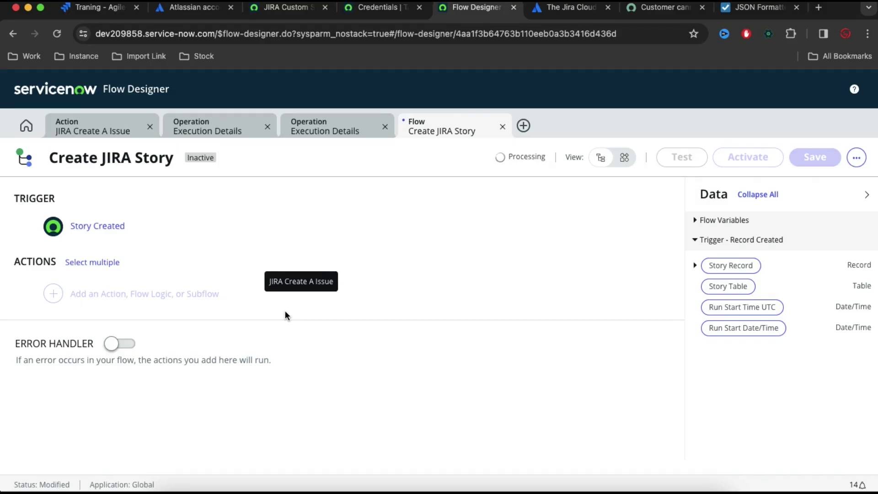
Map the action's Short Description input to the Short description of the trigger's Story Record.
{"action": "left_click", "coordinate": [233, 353]}
{"action": "left_click", "coordinate": [248, 390]}
{"action": "left_click", "coordinate": [403, 357]}
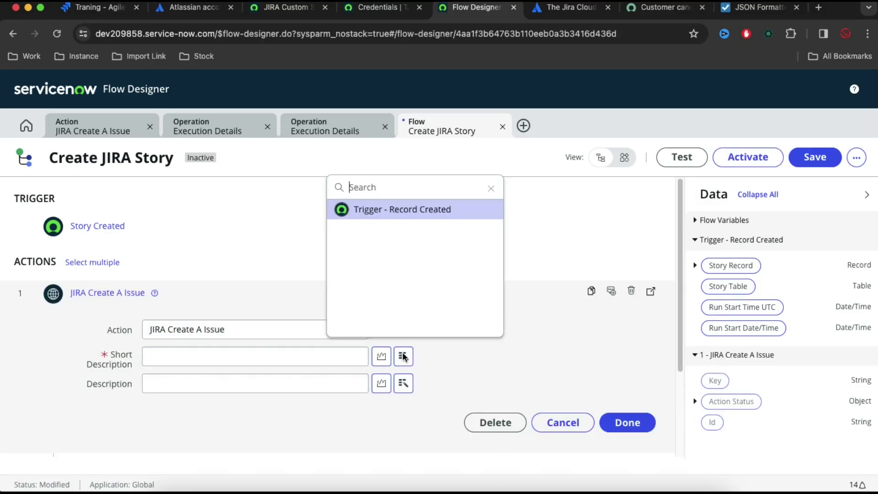
{"action": "left_click", "coordinate": [408, 212]}
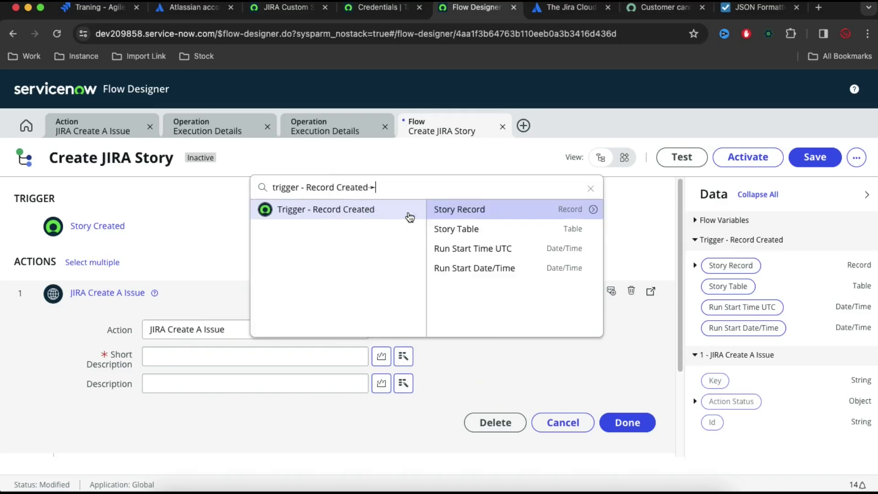
{"action": "left_click", "coordinate": [593, 209]}
{"action": "type", "text": "sh"}
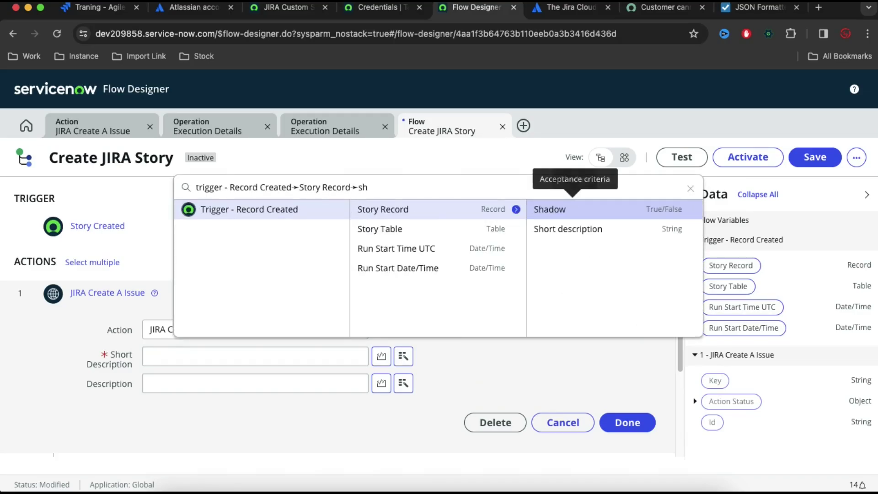
{"action": "left_click", "coordinate": [568, 229]}
Map the action's Description input to the trigger Story Record's Description and finish configuring the action.
{"action": "left_click", "coordinate": [321, 384]}
{"action": "left_click", "coordinate": [404, 383]}
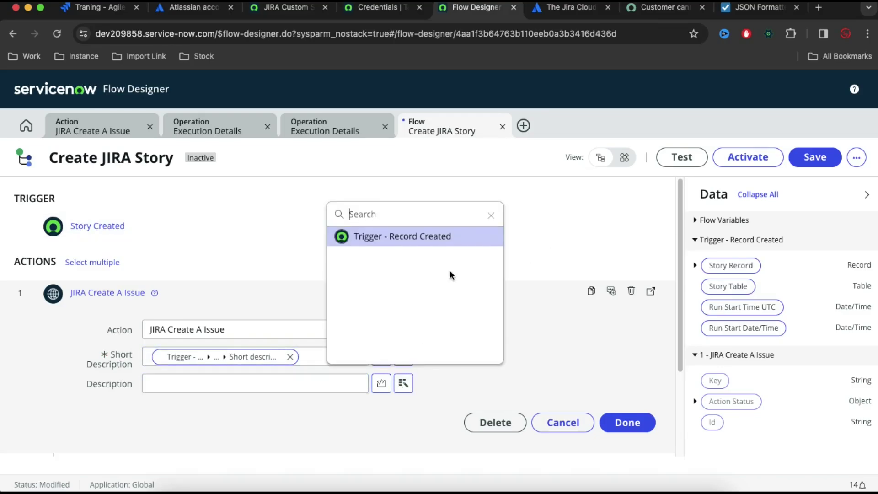
{"action": "left_click", "coordinate": [442, 238]}
{"action": "left_click", "coordinate": [592, 236]}
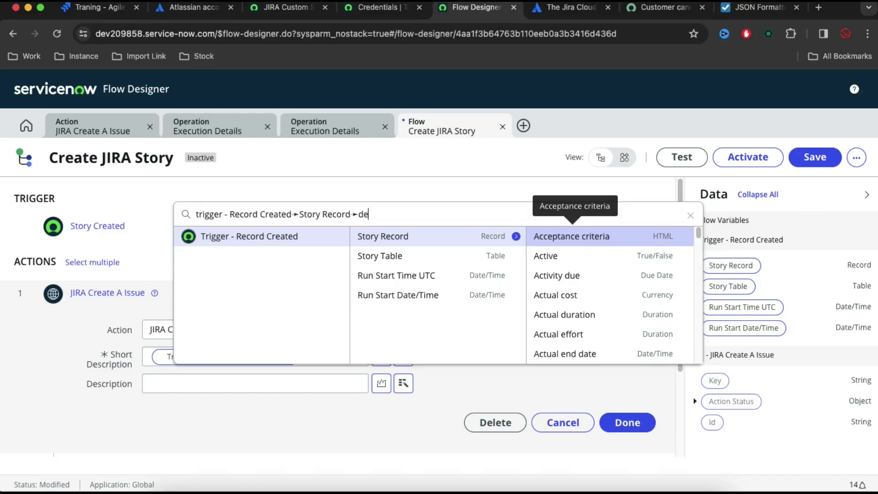
{"action": "type", "text": "de"}
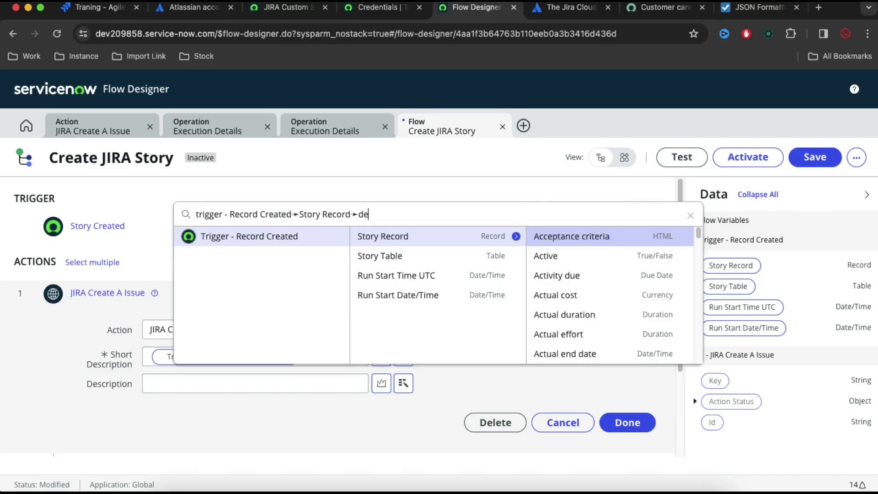
{"action": "type", "text": "s"}
{"action": "left_click", "coordinate": [569, 237]}
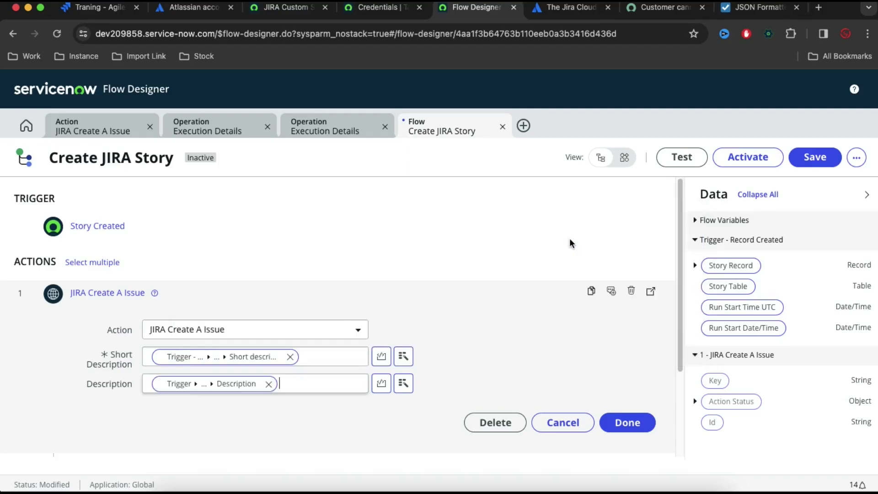
{"action": "left_click", "coordinate": [615, 427]}
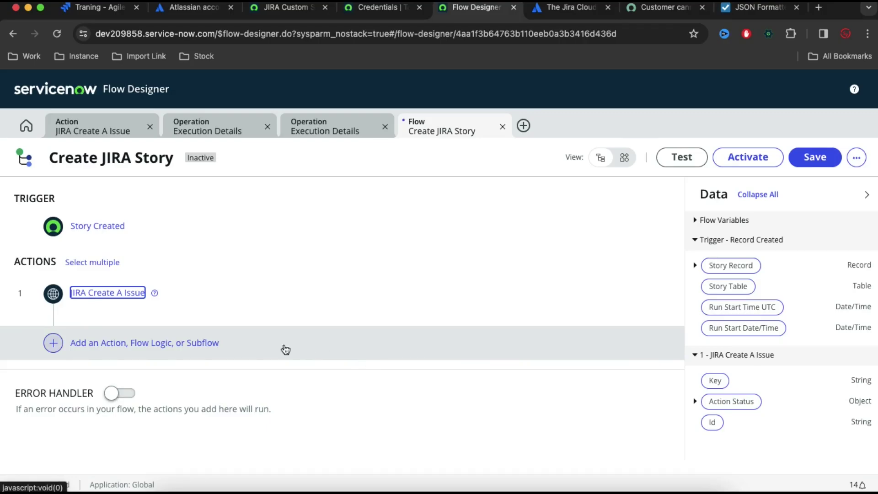
Add the ServiceNow Core Update Record action after the JIRA Create A Issue action.
{"action": "left_click", "coordinate": [187, 344]}
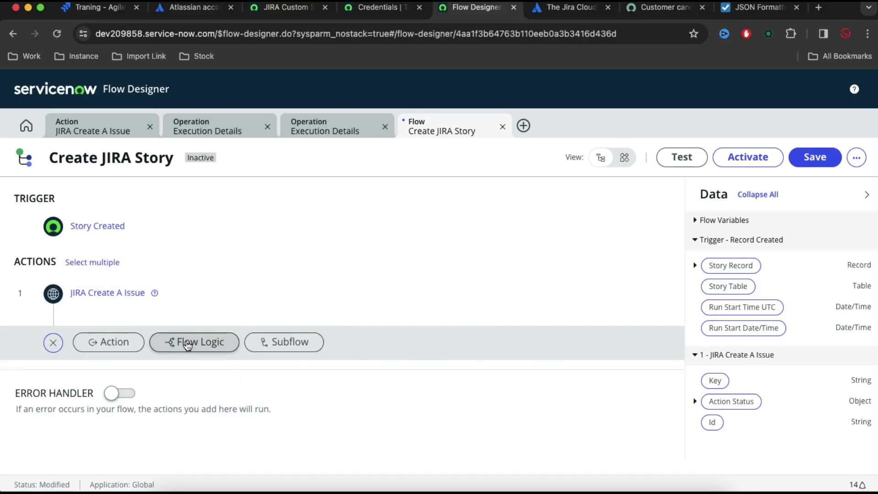
{"action": "left_click", "coordinate": [133, 345]}
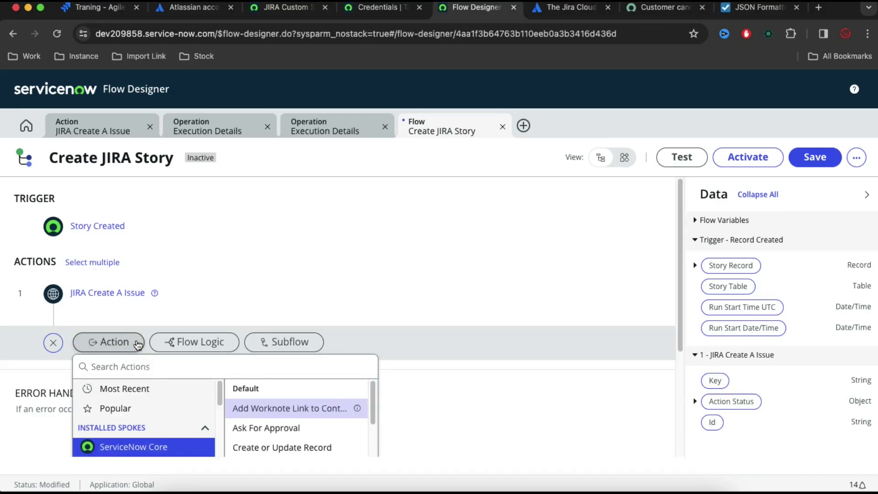
{"action": "left_click", "coordinate": [209, 368]}
{"action": "type", "text": "l"}
{"action": "key", "text": "BackSpace"}
{"action": "type", "text": "upda"}
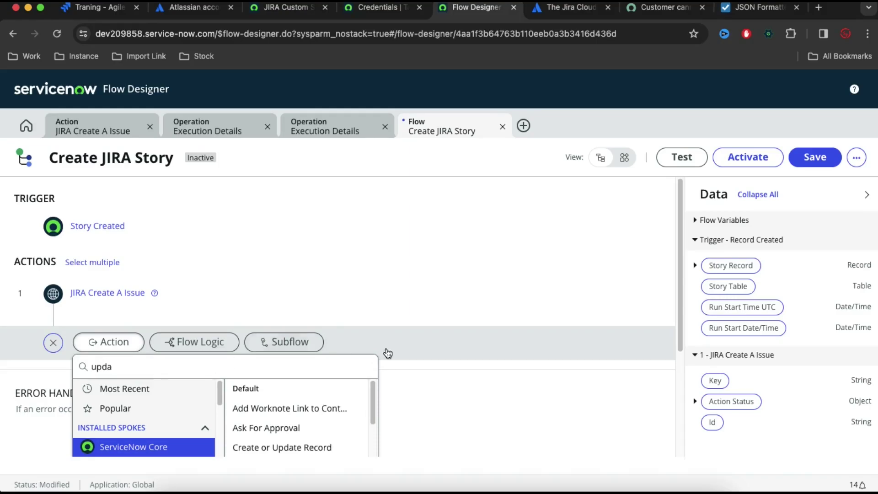
{"action": "scroll", "coordinate": [439, 361], "scroll_direction": "down", "scroll_amount": 5}
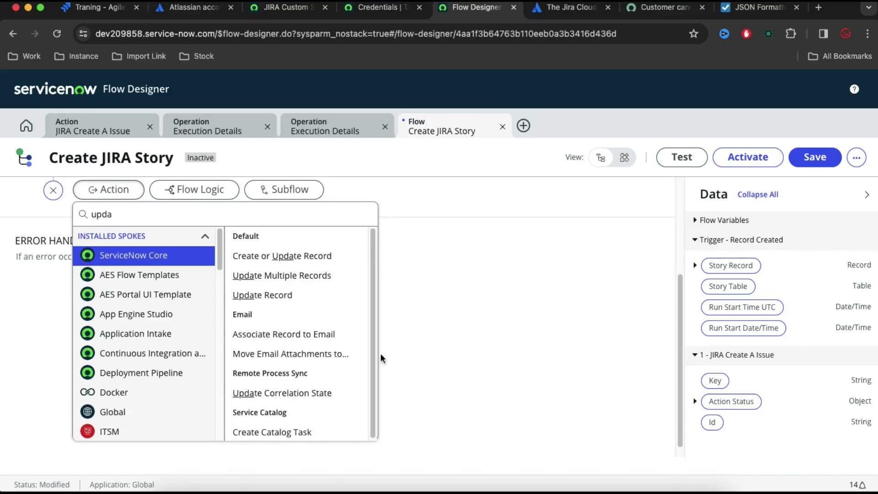
{"action": "scroll", "coordinate": [124, 348], "scroll_direction": "down", "scroll_amount": 1}
{"action": "left_click", "coordinate": [113, 386]}
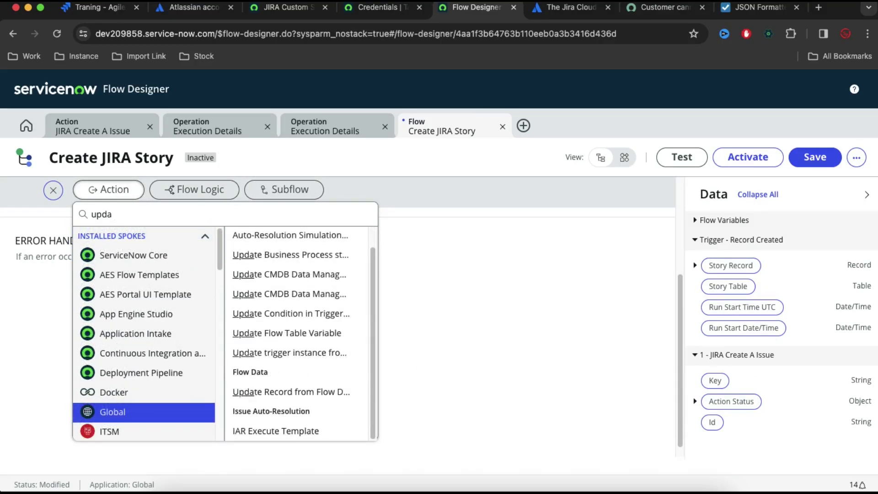
{"action": "type", "text": "te re"}
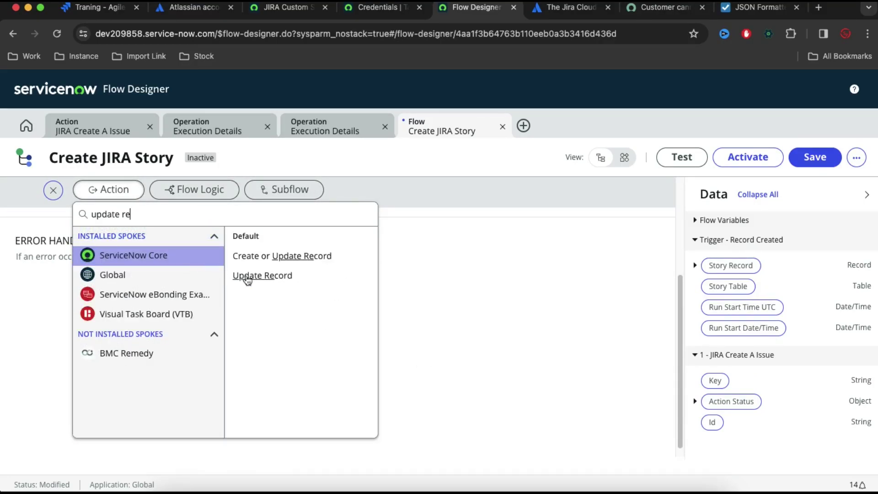
{"action": "left_click", "coordinate": [264, 277]}
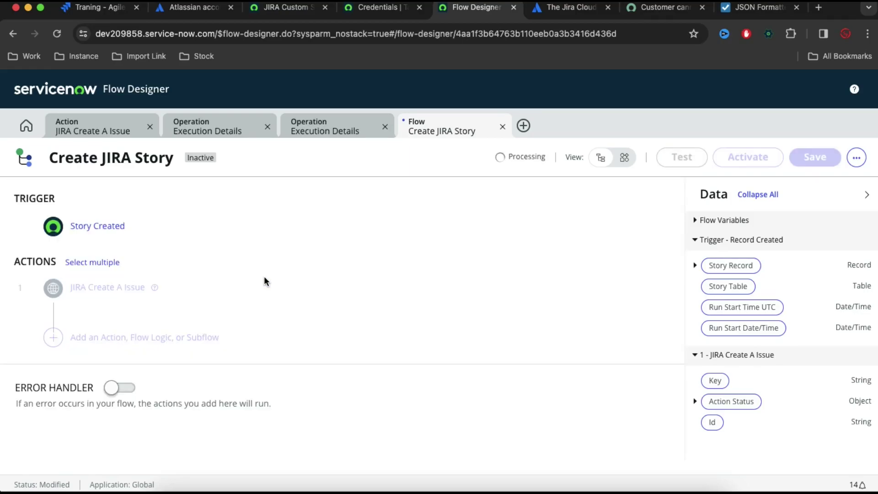
Set the Update Record action's Record input to the trigger's Story Record.
{"action": "left_click", "coordinate": [403, 392]}
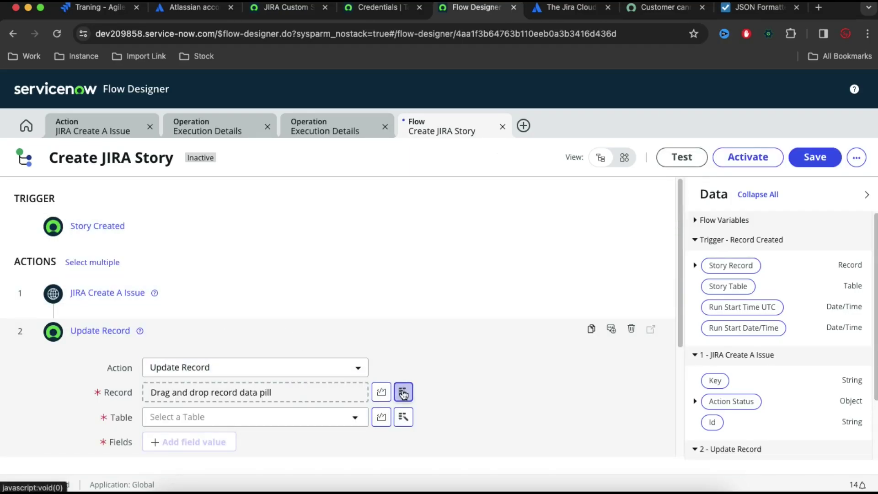
{"action": "left_click", "coordinate": [456, 247]}
{"action": "left_click", "coordinate": [490, 247]}
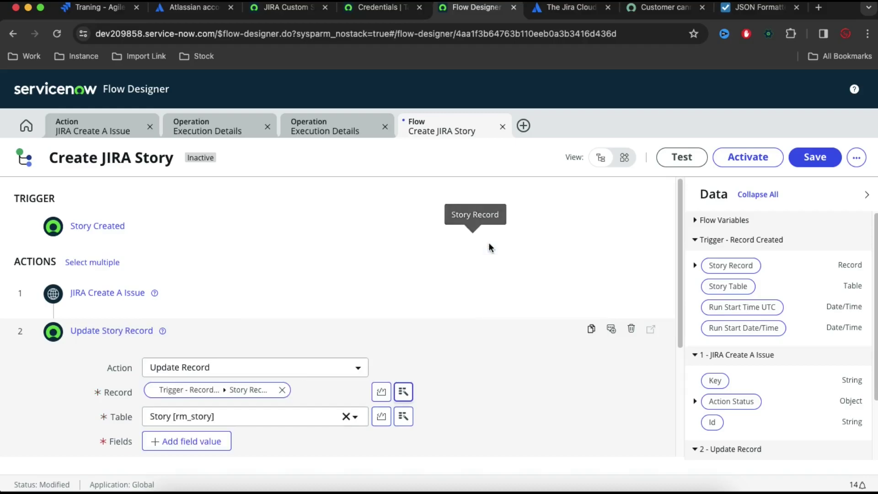
Set the Additional comments field of the story update to the Key output of JIRA Create A Issue and save the flow.
{"action": "scroll", "coordinate": [439, 377], "scroll_direction": "down", "scroll_amount": 3}
{"action": "left_click", "coordinate": [197, 319]}
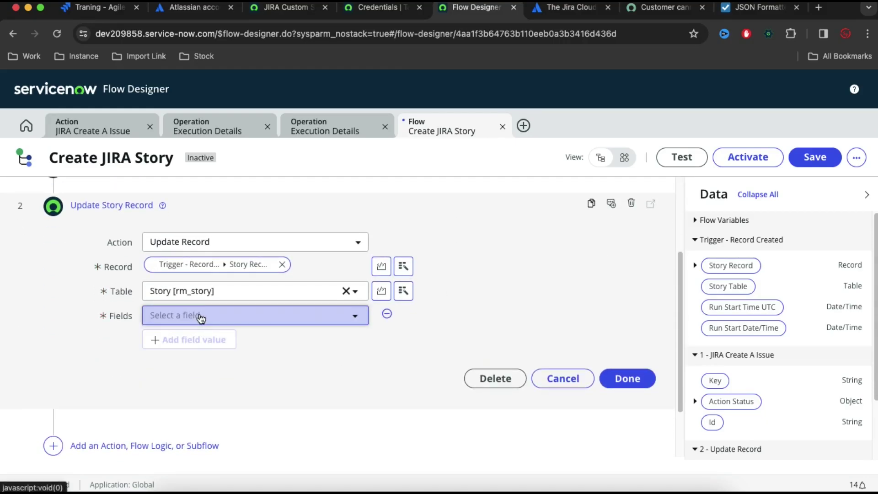
{"action": "left_click", "coordinate": [204, 314]}
{"action": "scroll", "coordinate": [201, 407], "scroll_direction": "down", "scroll_amount": 3}
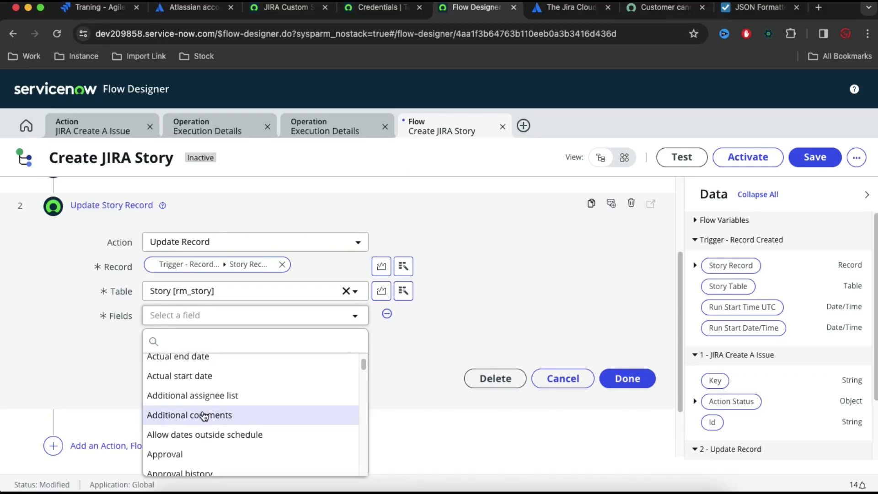
{"action": "left_click", "coordinate": [202, 414]}
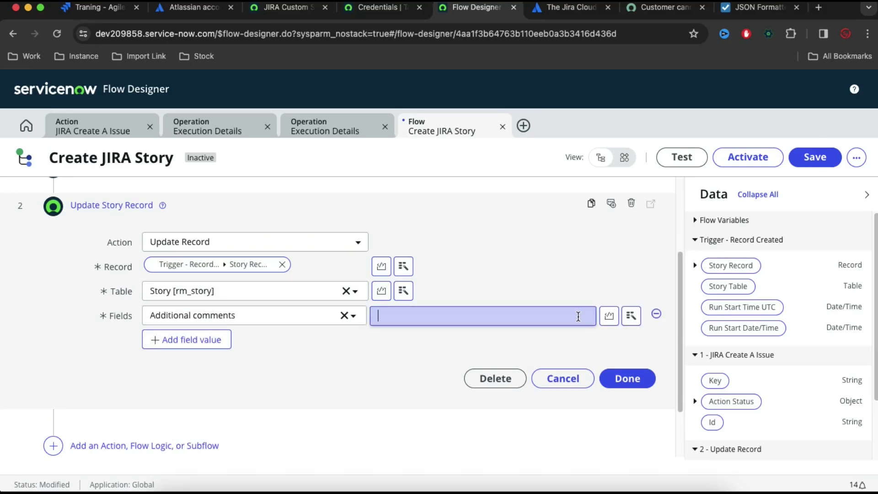
{"action": "left_click", "coordinate": [632, 316]}
{"action": "left_click", "coordinate": [614, 379]}
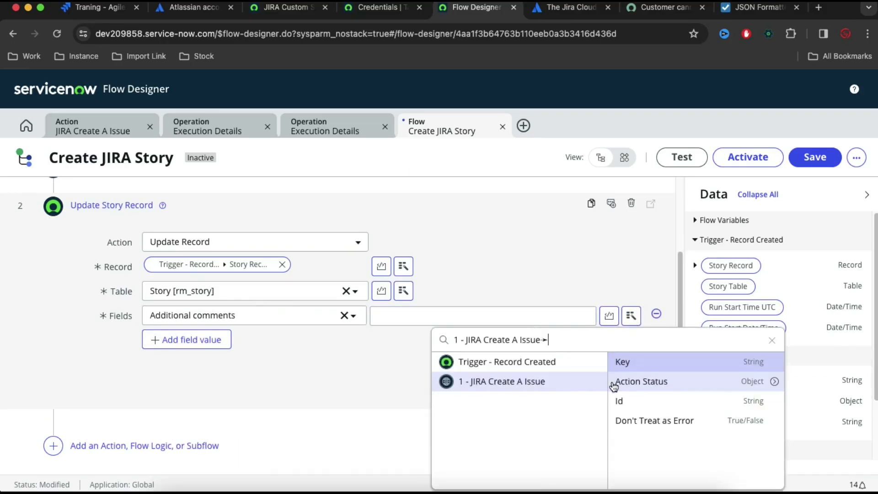
{"action": "left_click", "coordinate": [639, 365]}
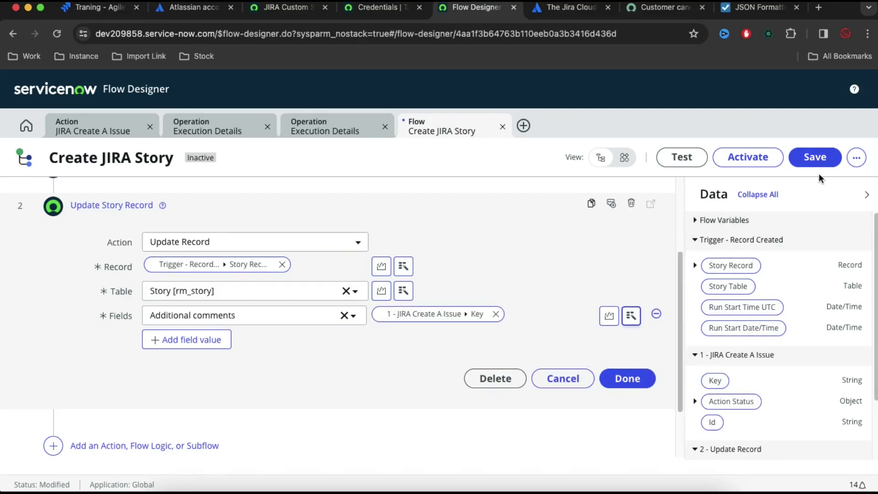
{"action": "left_click", "coordinate": [817, 159]}
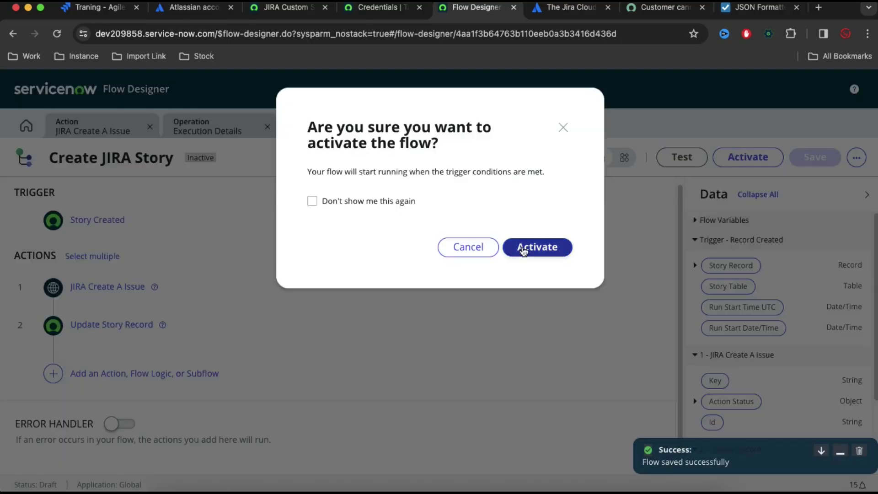
Activate the Create JIRA Story flow and review the existing issues in the Traning project's Jira backlog.
{"action": "left_click", "coordinate": [533, 247]}
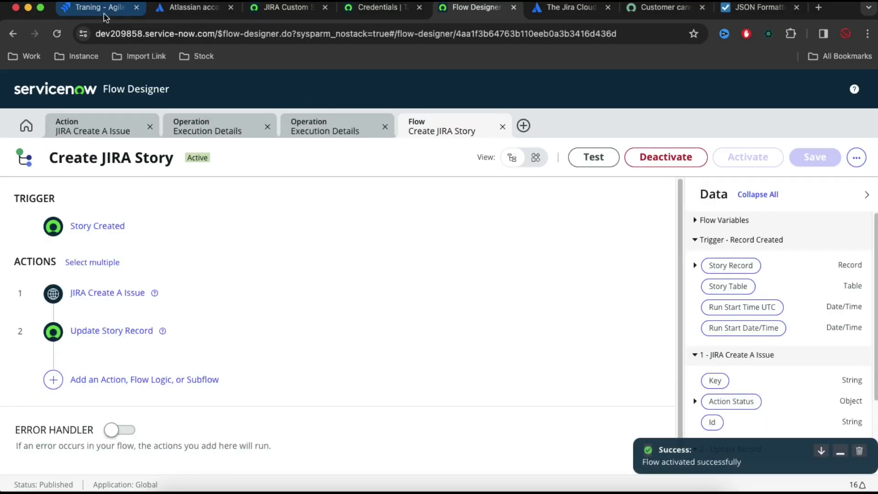
{"action": "left_click", "coordinate": [104, 14]}
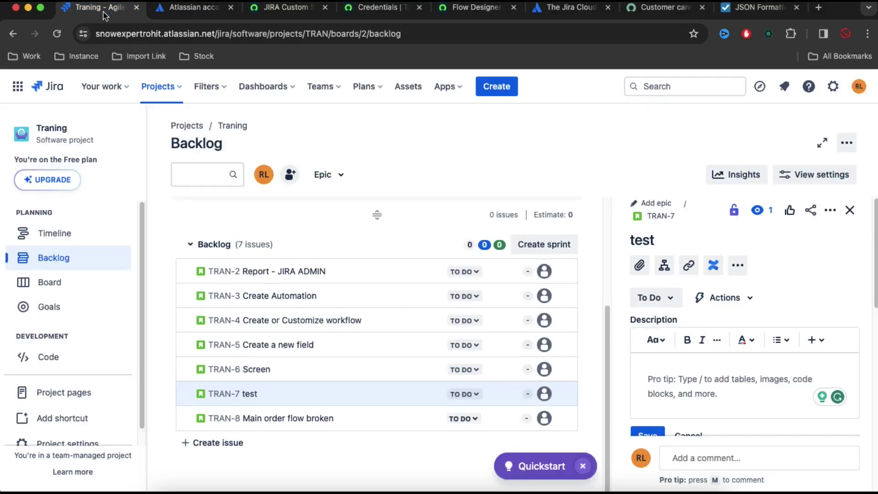
{"action": "left_click", "coordinate": [71, 262]}
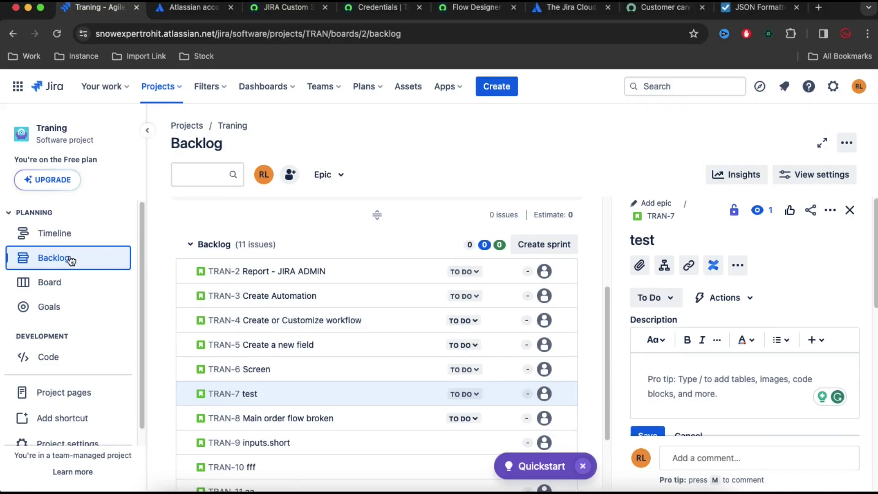
{"action": "scroll", "coordinate": [364, 330], "scroll_direction": "down", "scroll_amount": 3}
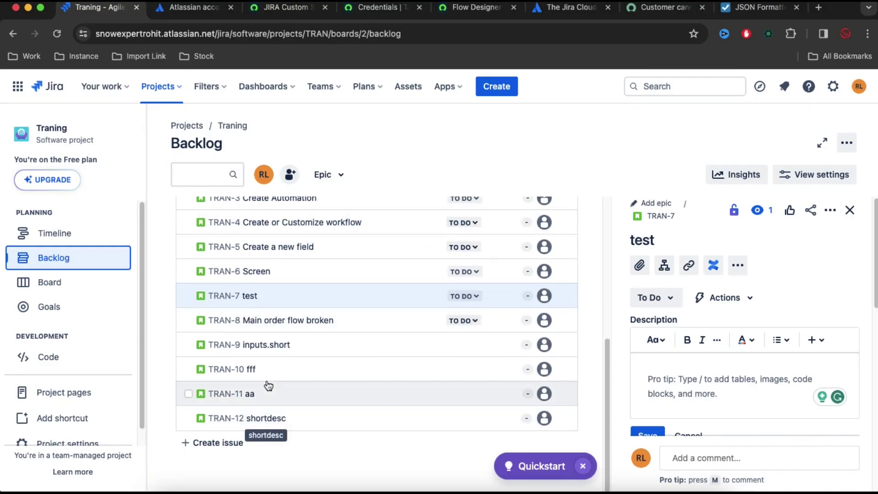
Switch to the ServiceNow instance, open the Agile Development Stories list and start a new story record.
{"action": "left_click", "coordinate": [284, 7]}
{"action": "left_click", "coordinate": [107, 117]}
{"action": "key", "text": "super+a"}
{"action": "type", "text": "stories"}
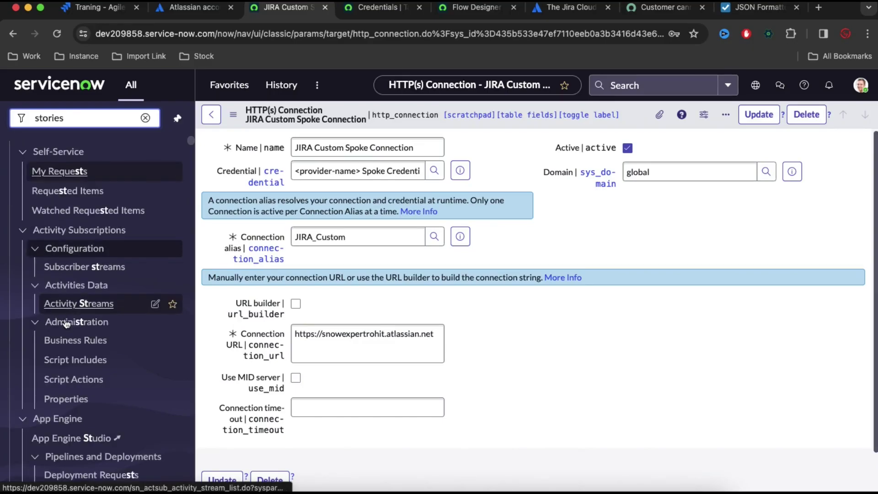
{"action": "left_click", "coordinate": [47, 229]}
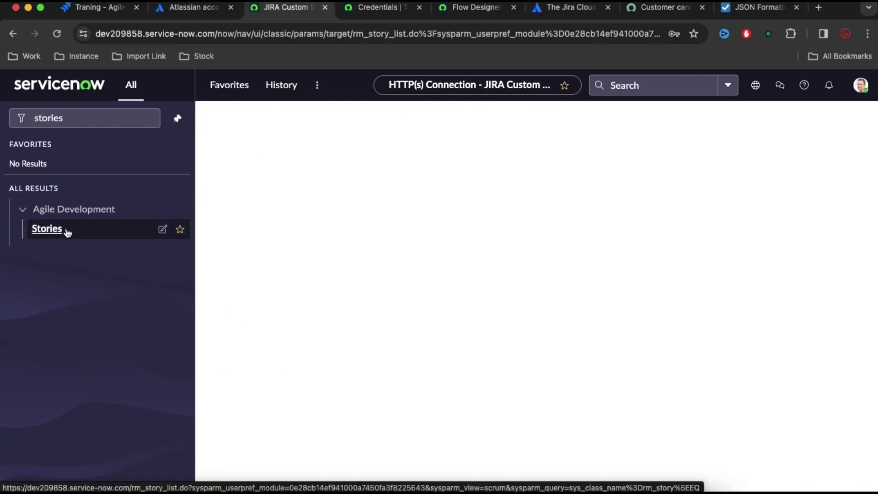
{"action": "left_click", "coordinate": [746, 120]}
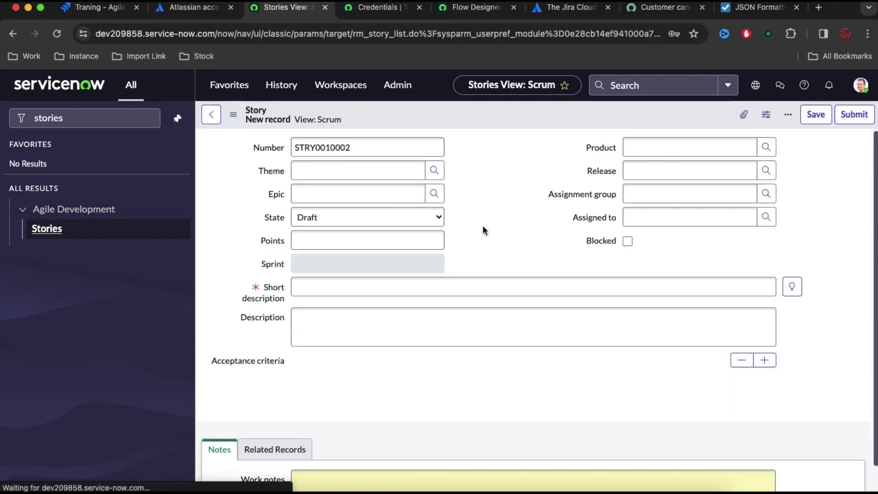
Enter the short description "Servicenow Story" and the description "Servicenow description" on the new story and save it.
{"action": "left_click", "coordinate": [342, 288]}
{"action": "type", "text": "S"}
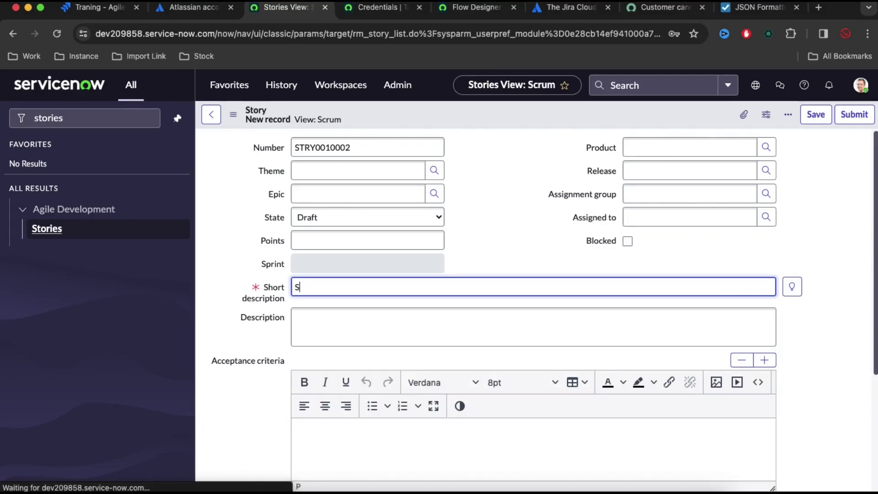
{"action": "type", "text": "ervicenow Story"}
{"action": "left_click", "coordinate": [458, 357]}
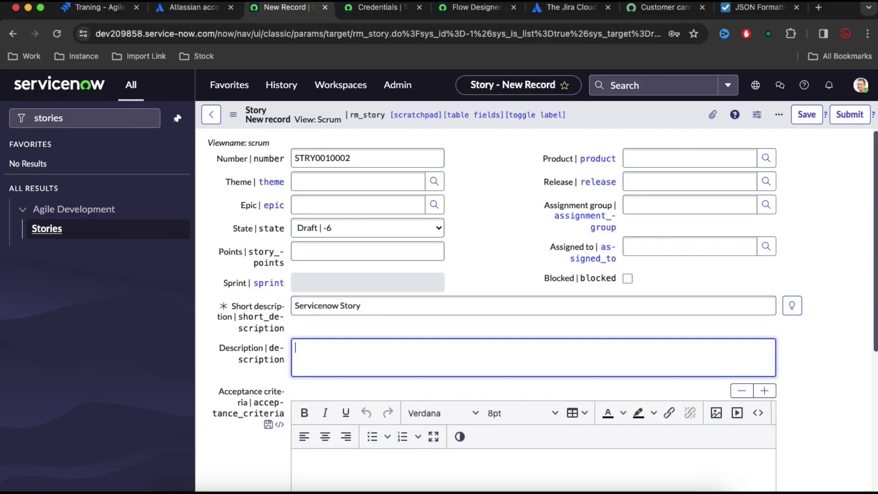
{"action": "type", "text": "Serv"}
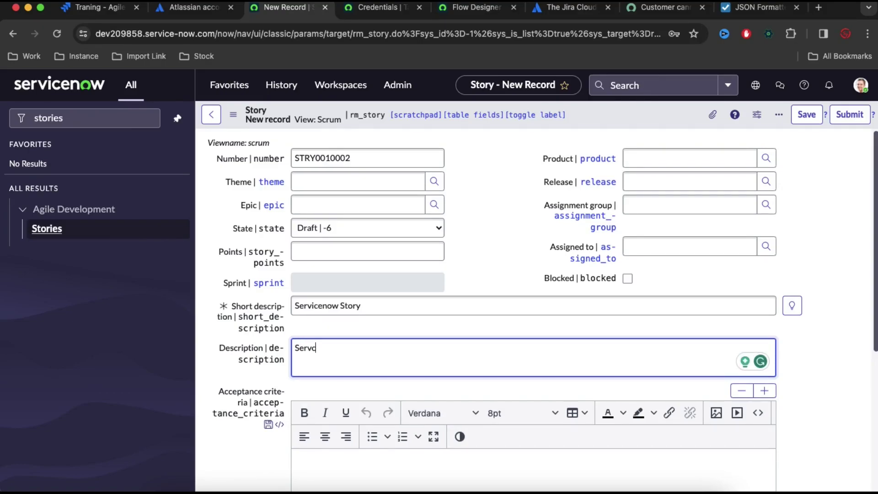
{"action": "type", "text": "icenow description"}
{"action": "right_click", "coordinate": [611, 112]}
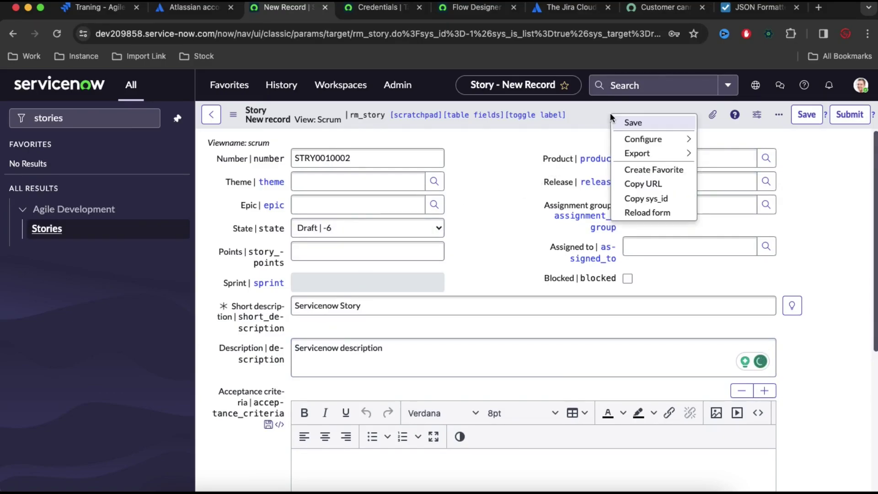
{"action": "left_click", "coordinate": [621, 124]}
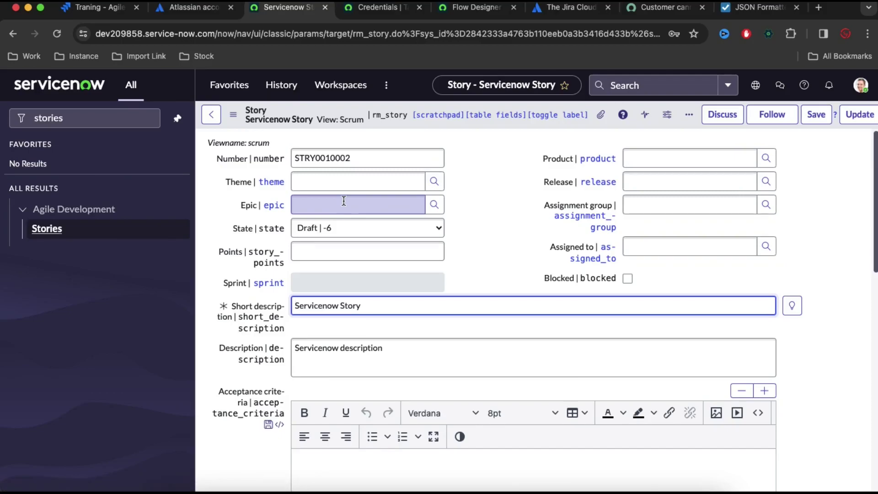
Check the saved story's activities, then reload the Jira backlog and open the Servicenow Story issue to check its description.
{"action": "scroll", "coordinate": [495, 219], "scroll_direction": "down", "scroll_amount": 10}
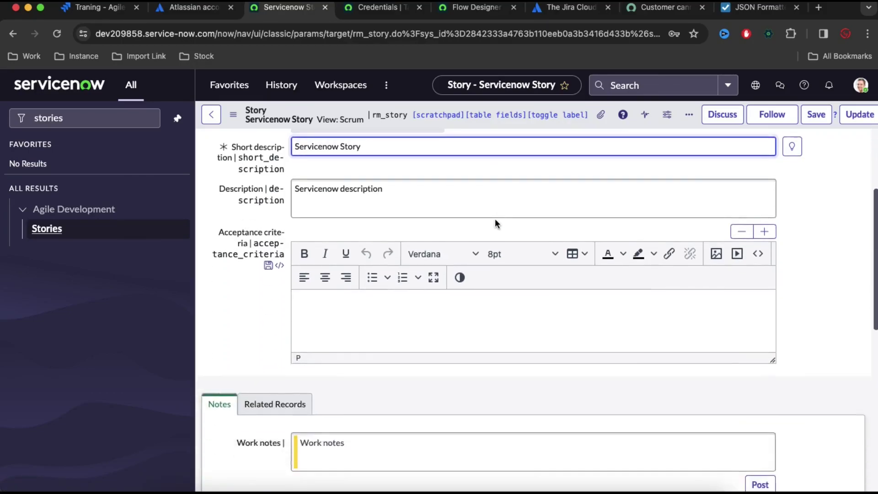
{"action": "scroll", "coordinate": [495, 219], "scroll_direction": "up", "scroll_amount": 2}
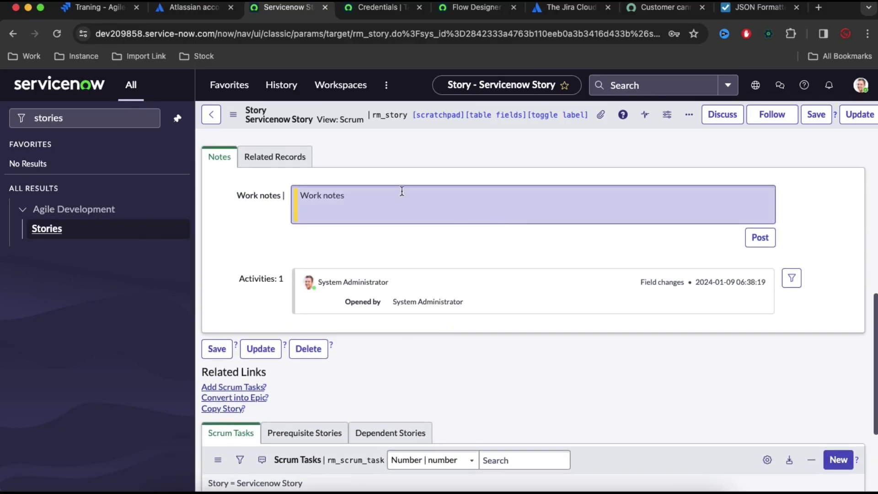
{"action": "left_click", "coordinate": [98, 13]}
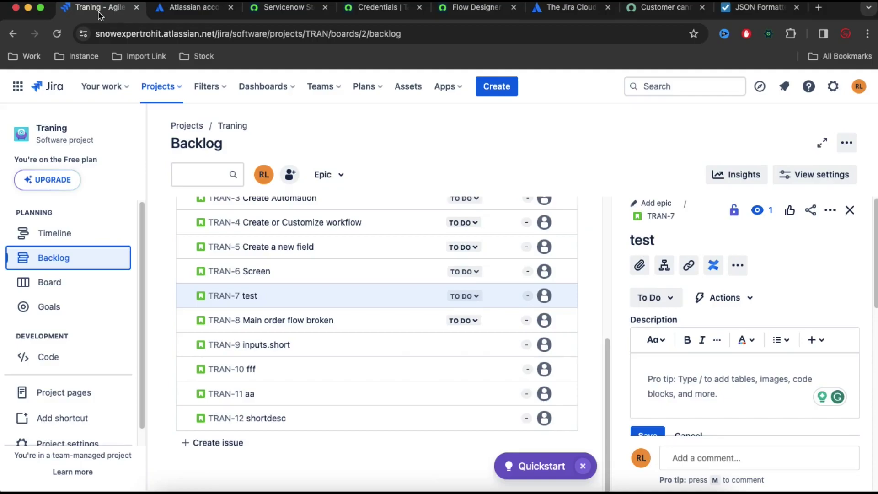
{"action": "left_click", "coordinate": [56, 34]}
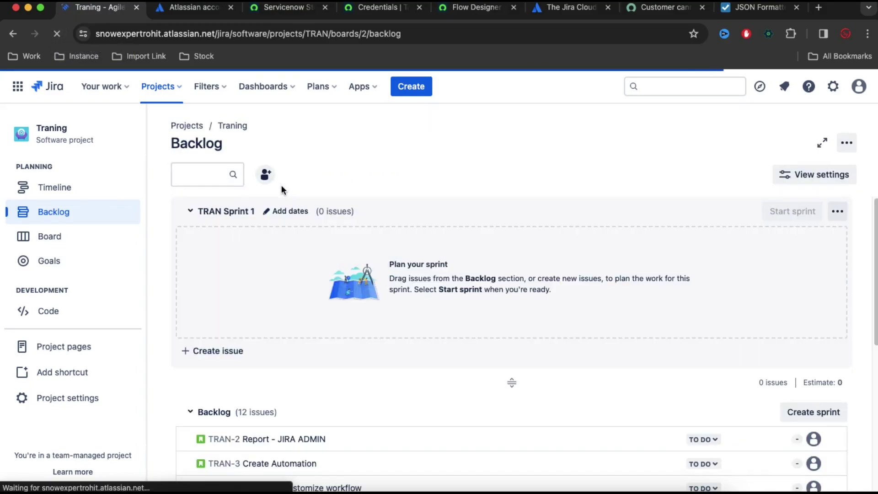
{"action": "scroll", "coordinate": [331, 273], "scroll_direction": "down", "scroll_amount": 6}
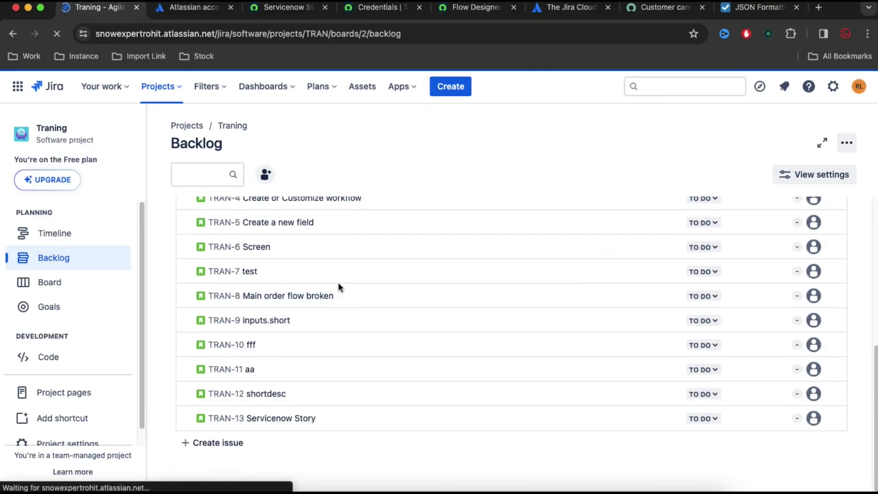
{"action": "left_click", "coordinate": [238, 422]}
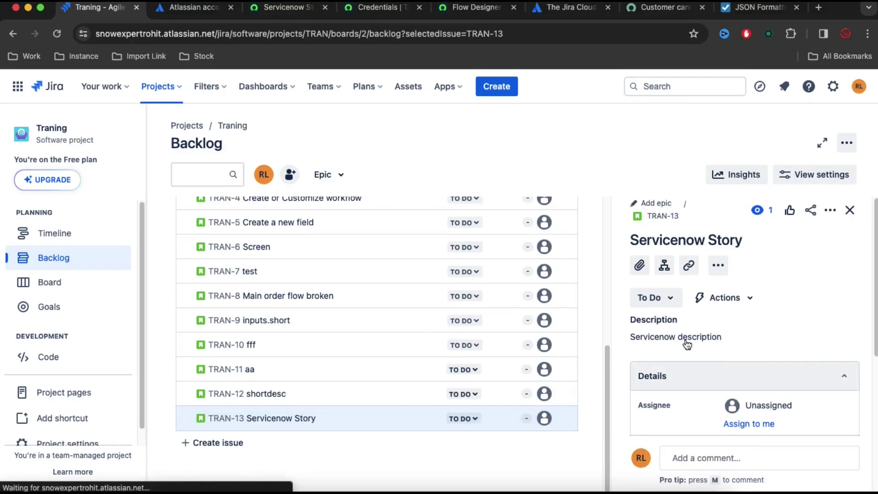
Return to the ServiceNow story, reload the record and check its activities for the Jira issue key.
{"action": "left_click", "coordinate": [285, 8]}
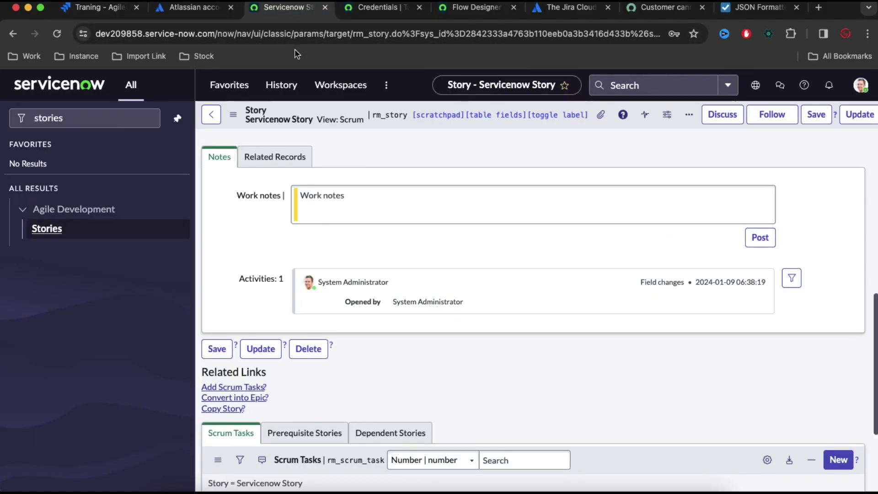
{"action": "left_click", "coordinate": [793, 279]}
{"action": "key", "text": "super+r"}
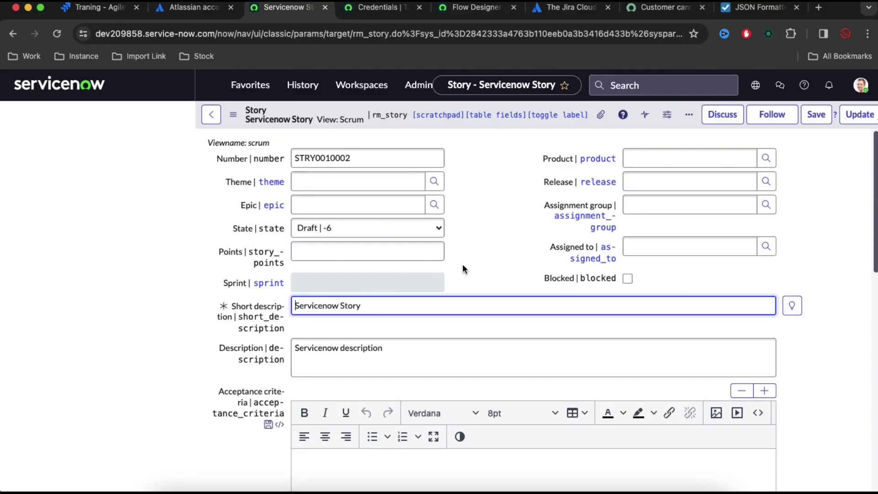
{"action": "scroll", "coordinate": [464, 266], "scroll_direction": "down", "scroll_amount": 10}
{"action": "scroll", "coordinate": [465, 268], "scroll_direction": "down", "scroll_amount": 1}
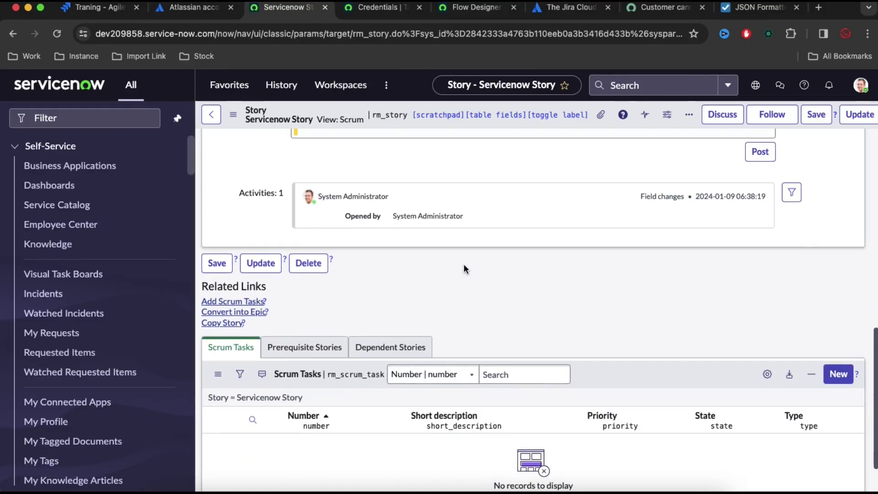